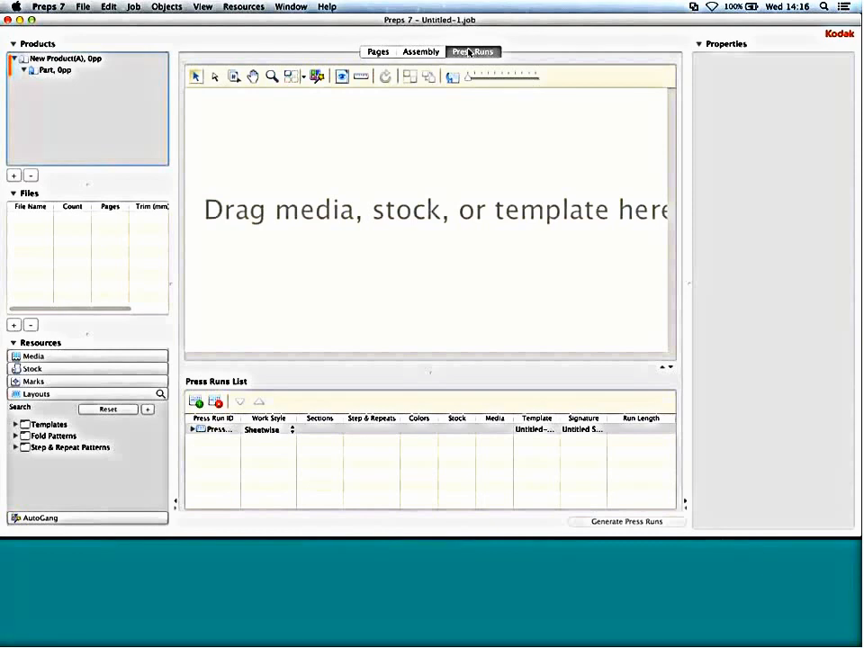
# Step: Look over the Pages, Assembly and Press Runs views of the empty job, finishing in the Pages view
pyautogui.click(379, 51)
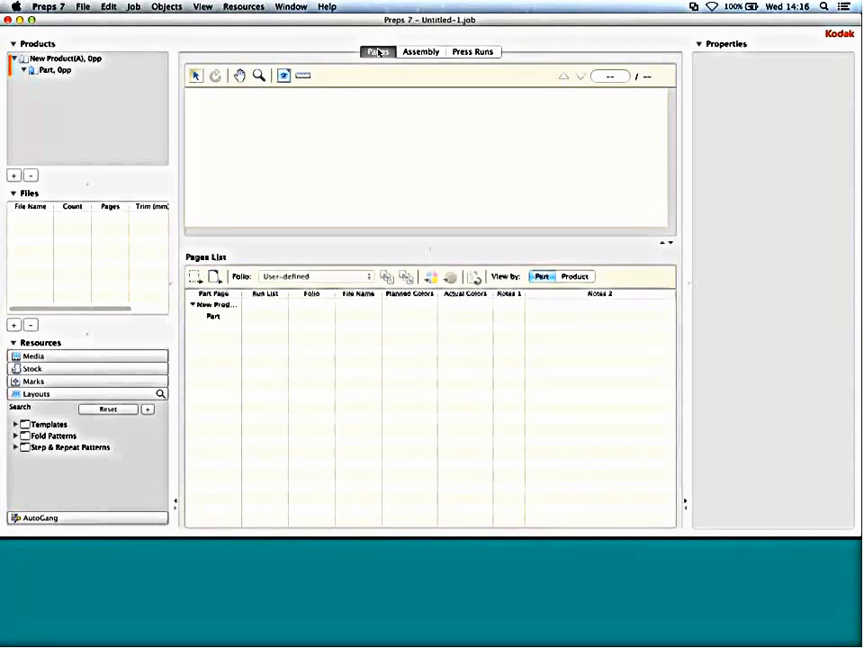
pyautogui.click(422, 52)
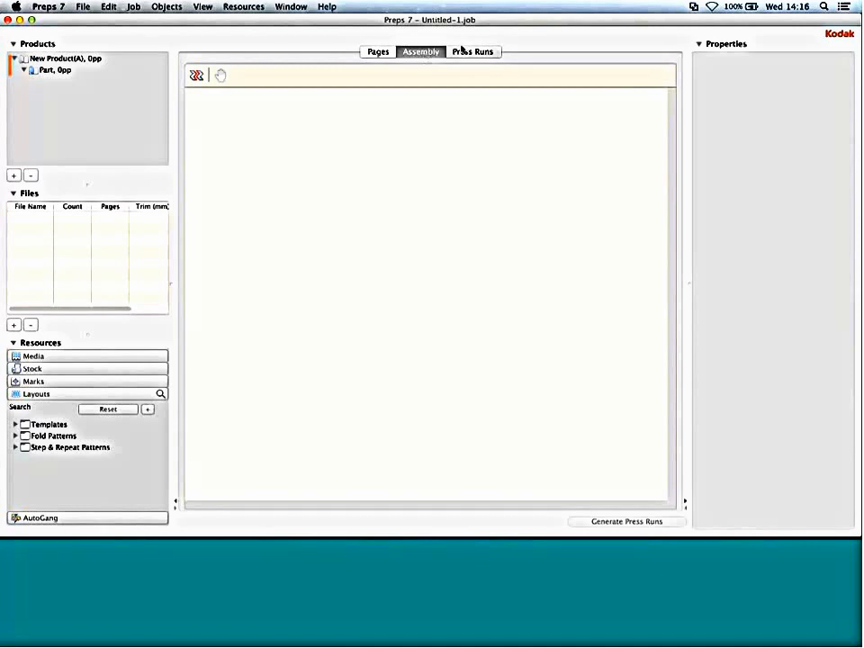
pyautogui.click(462, 51)
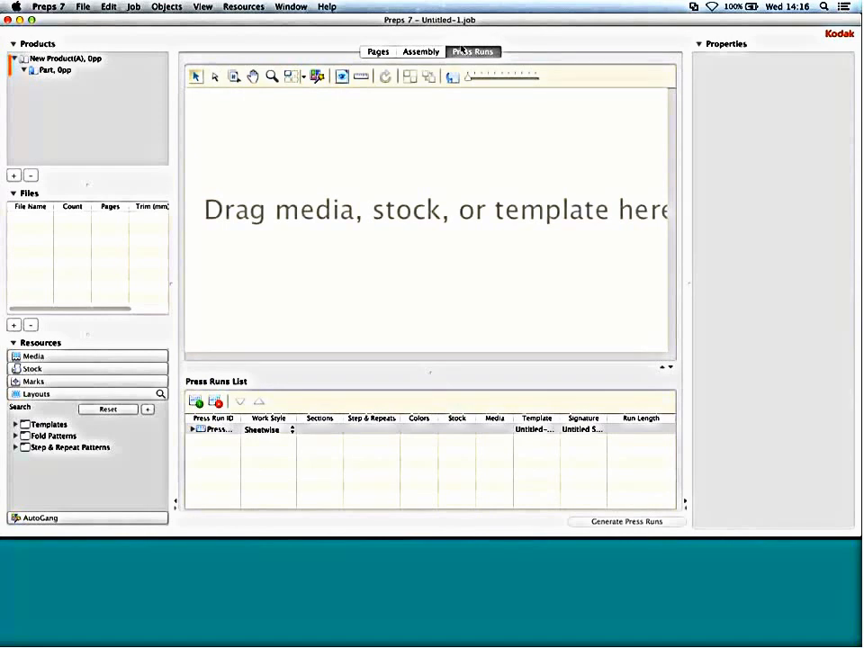
pyautogui.click(379, 52)
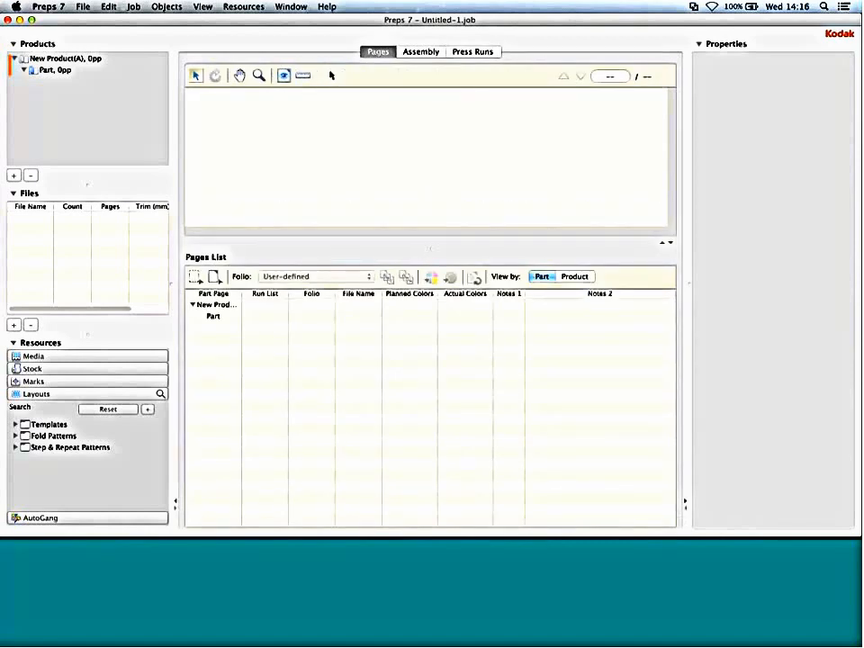
# Step: Hide the side panes and the Pages List to maximise the preview, and bring them back into view
pyautogui.press('super+1')
pyautogui.press('super+2')
pyautogui.press('super+3')
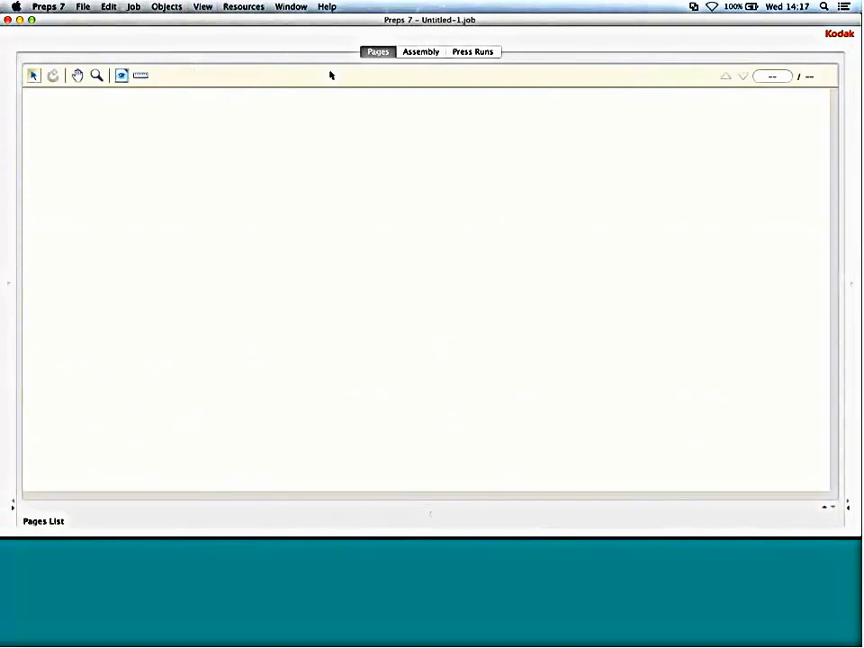
pyautogui.press('Tab')
pyautogui.press('super+3')
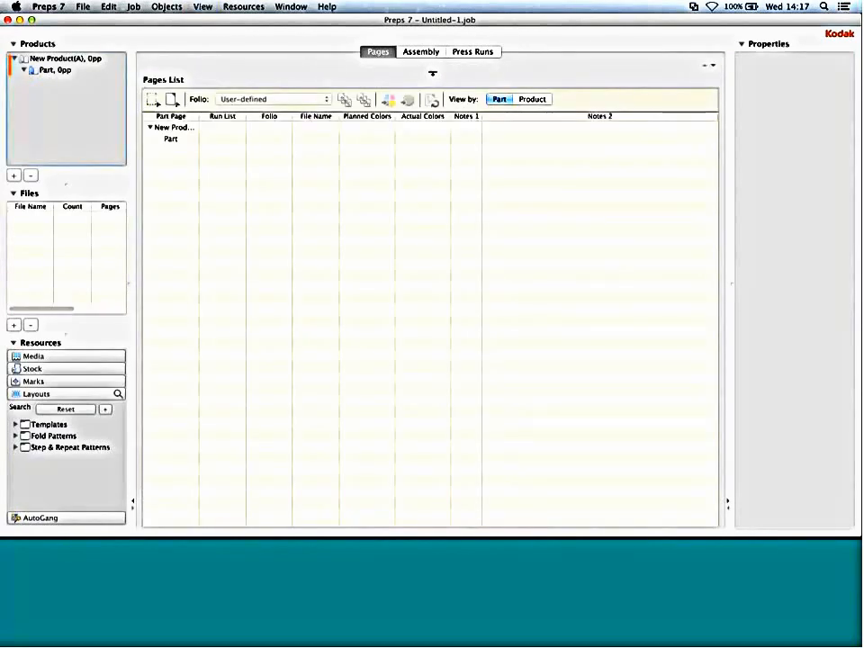
# Step: Resize the workspace to enlarge the page preview, shorten the Files list, and widen the Products, Files and Resources column
pyautogui.moveTo(434, 71); pyautogui.dragTo(417, 405)
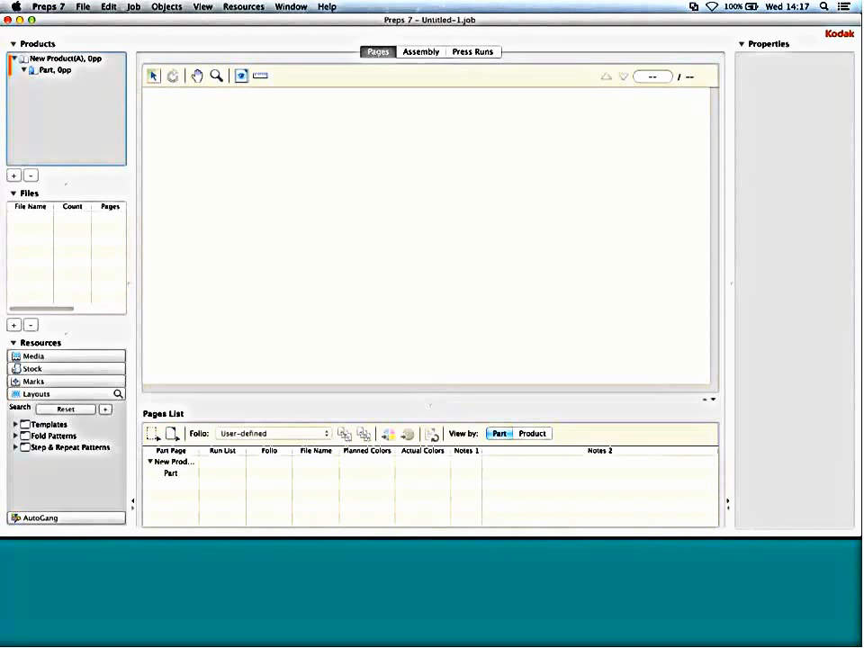
pyautogui.moveTo(64, 331); pyautogui.dragTo(64, 304)
pyautogui.moveTo(130, 281); pyautogui.dragTo(223, 282)
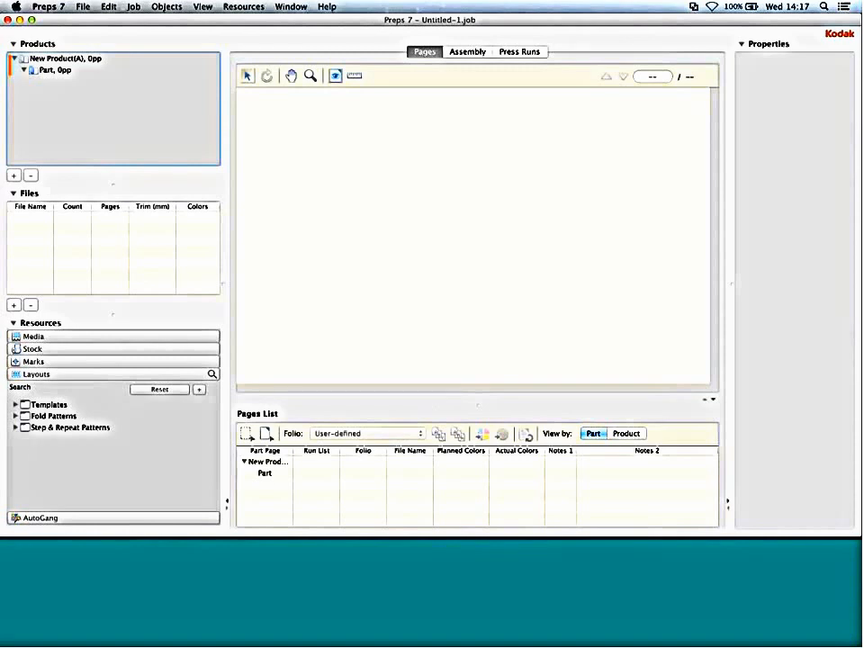
# Step: Expand the Folding Pattern Templates folder and search the layouts by the binding style Perfect Bound
pyautogui.click(15, 404)
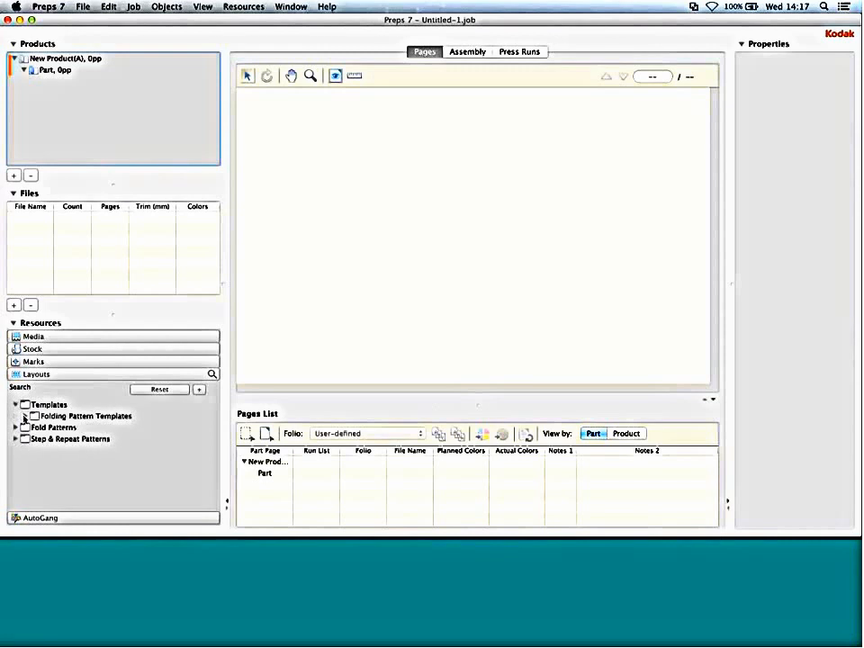
pyautogui.click(24, 416)
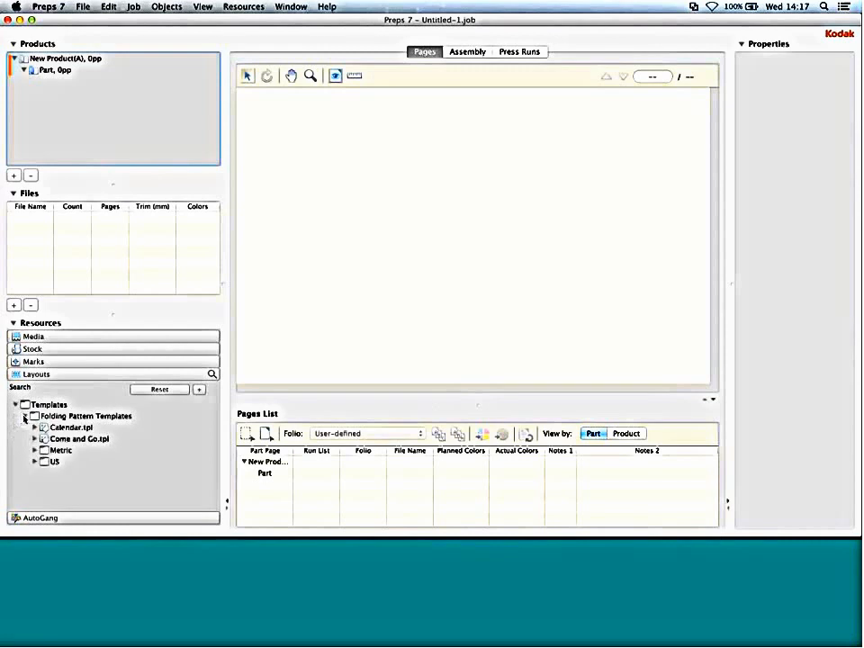
pyautogui.click(199, 389)
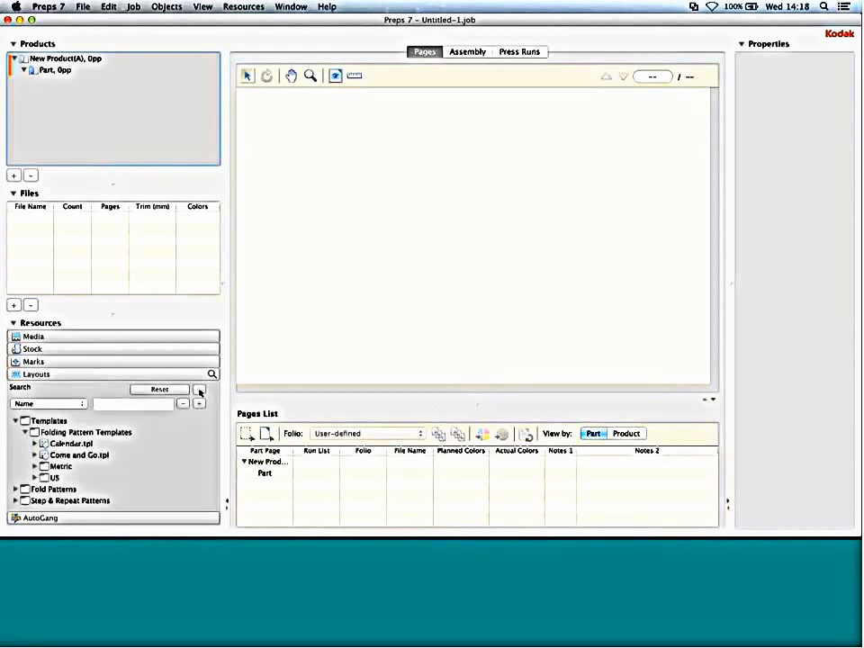
pyautogui.click(64, 403)
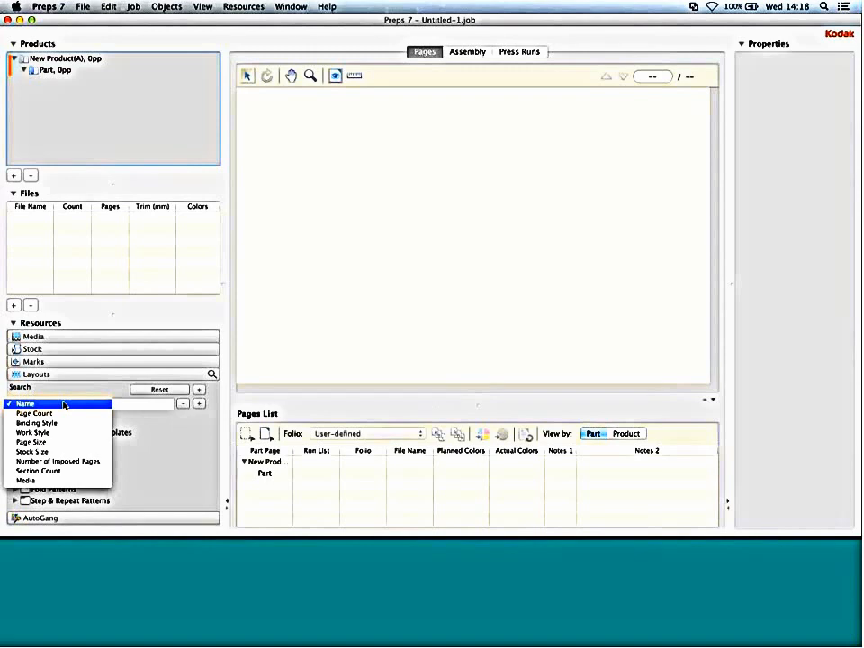
pyautogui.click(114, 415)
pyautogui.click(116, 405)
pyautogui.click(122, 415)
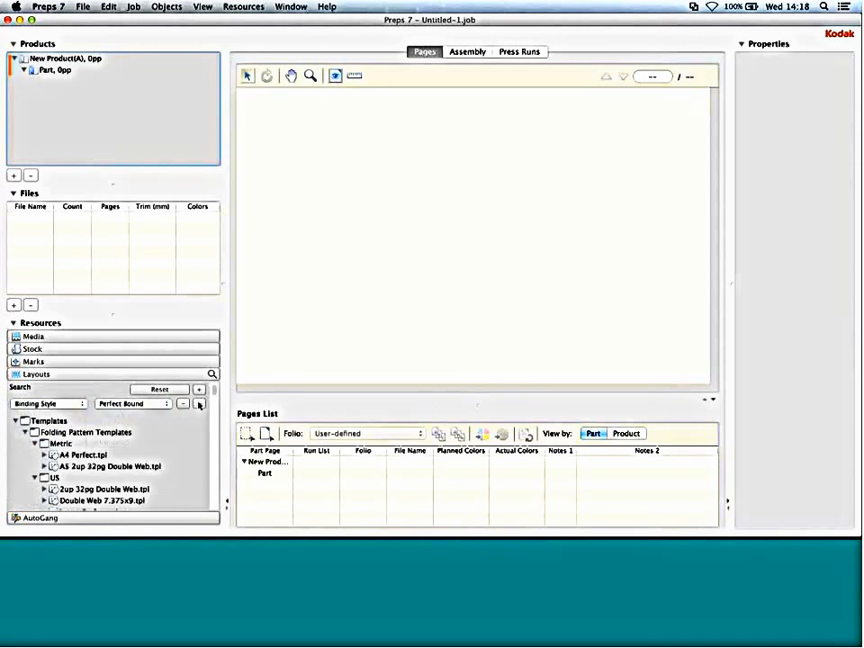
# Step: Add a second layout search criterion for the work style Work and Turn
pyautogui.click(200, 404)
pyautogui.click(57, 421)
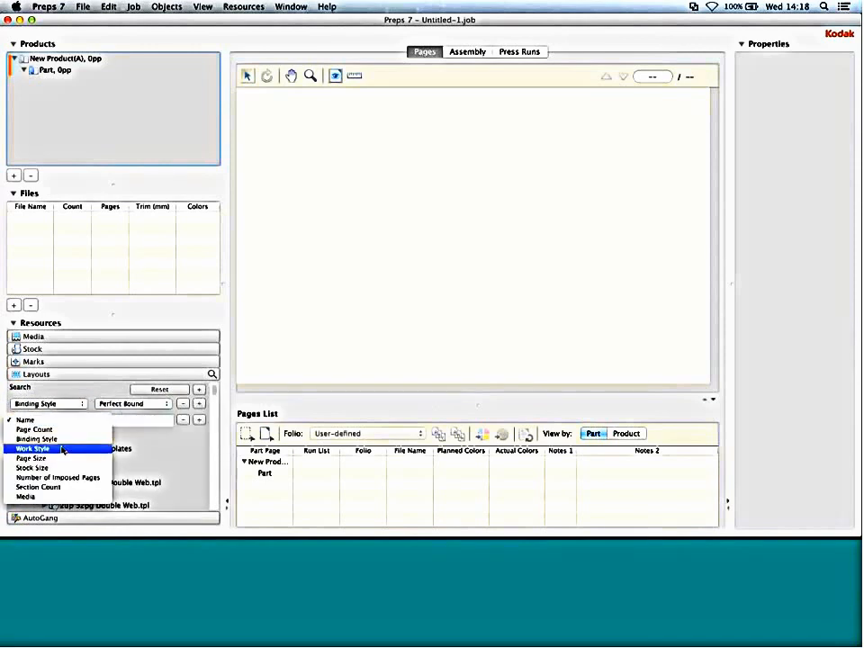
pyautogui.click(62, 449)
pyautogui.click(126, 421)
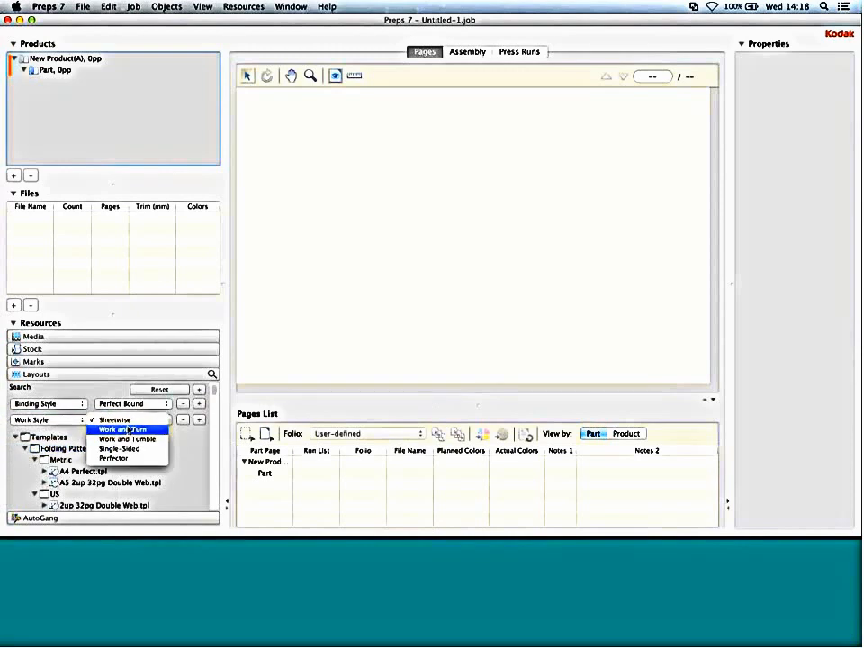
pyautogui.click(128, 430)
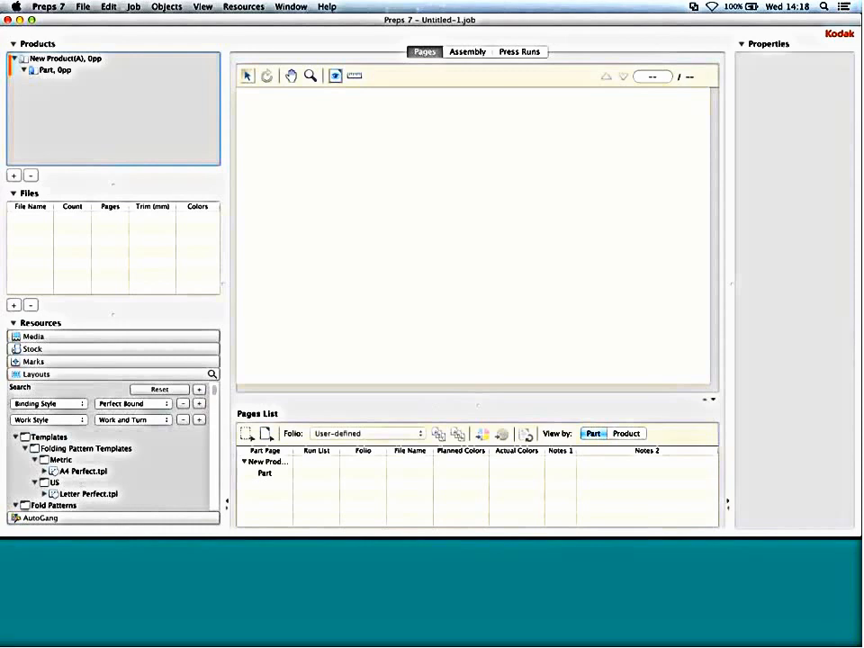
# Step: Add a third layout search criterion, trying Number of Imposed Pages and Stock Size before settling on Page Size
pyautogui.click(199, 419)
pyautogui.click(50, 436)
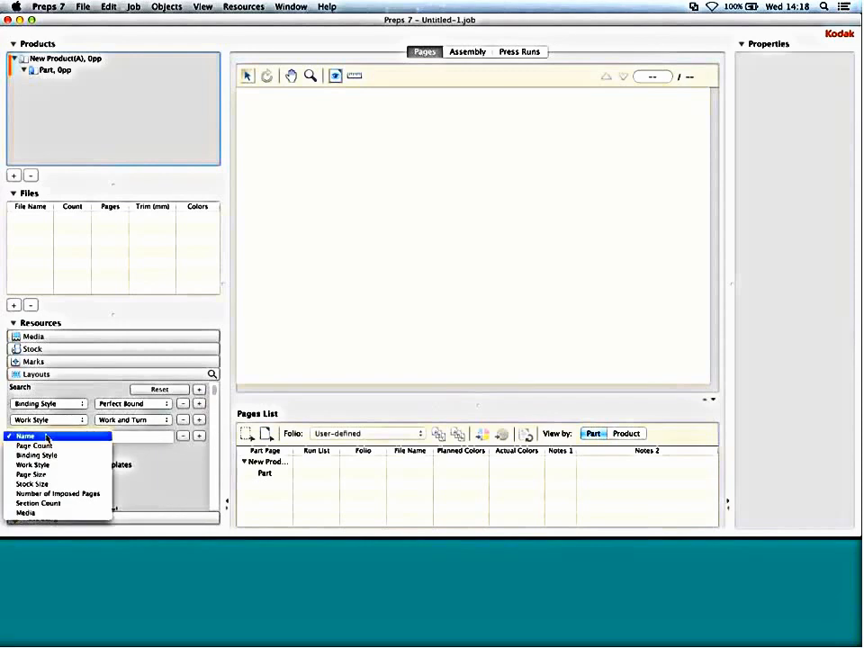
pyautogui.click(58, 493)
pyautogui.click(117, 438)
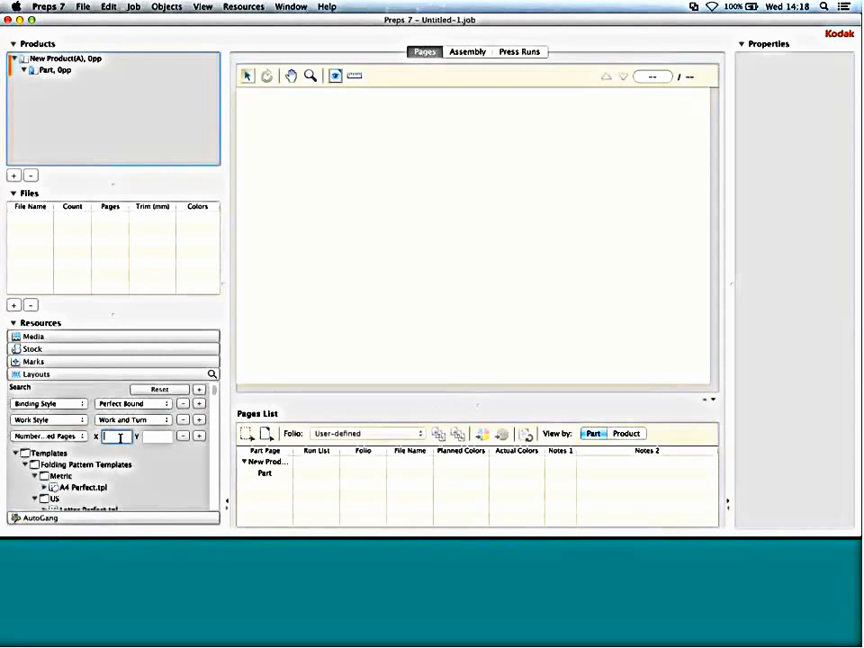
pyautogui.click(68, 438)
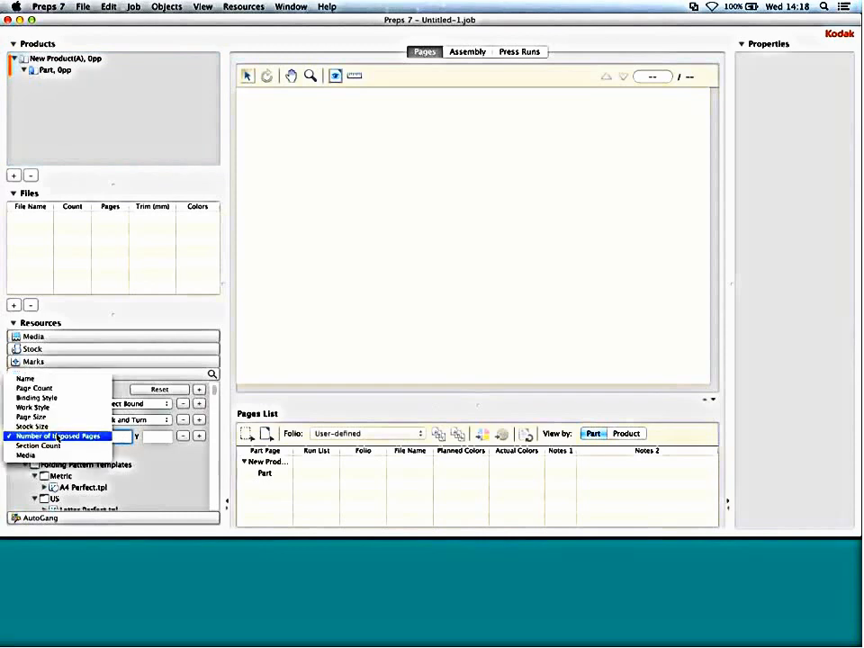
pyautogui.click(54, 426)
pyautogui.click(61, 436)
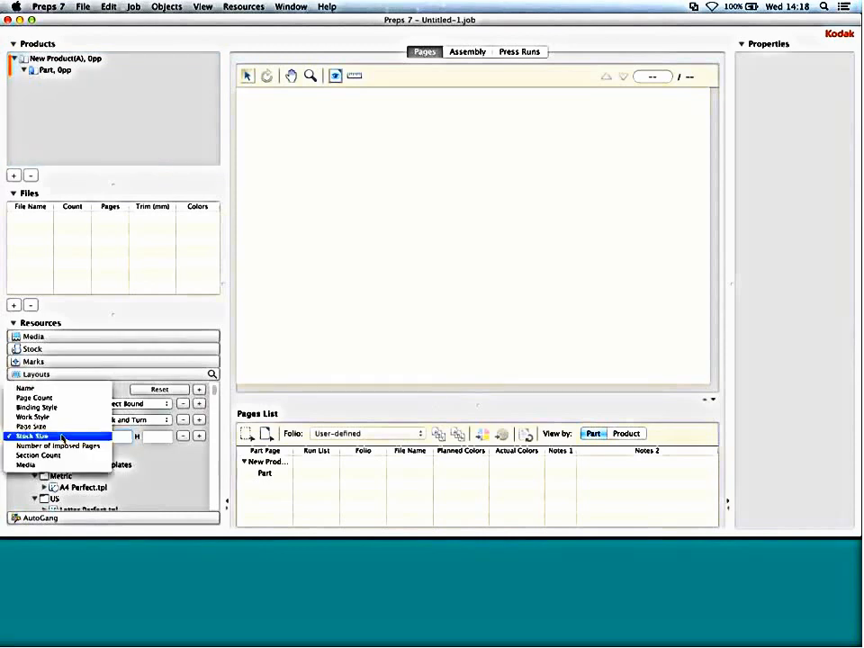
pyautogui.click(61, 428)
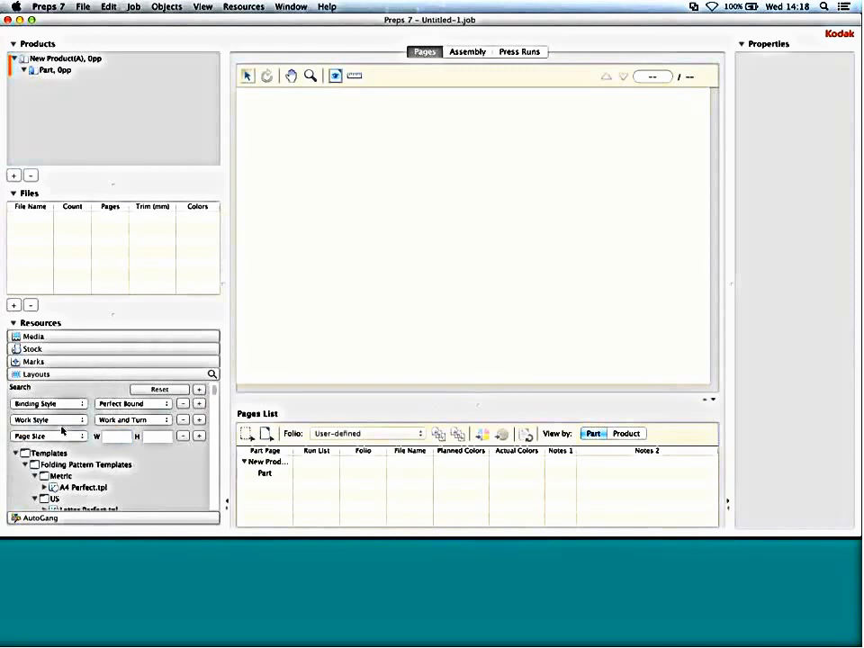
# Step: Set the Page Size search criterion to 20 mm wide by 30 mm high
pyautogui.click(114, 436)
pyautogui.write('20')
pyautogui.press('Tab')
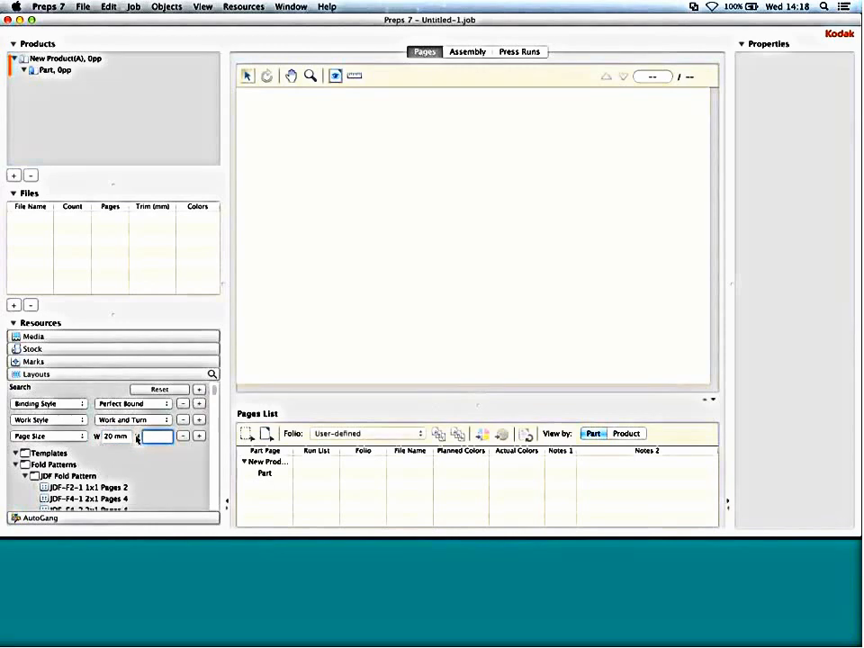
pyautogui.write('30')
# Step: Set the Page Size search criterion to 210 mm wide by 297 mm high and review the matching layouts
pyautogui.click(124, 438)
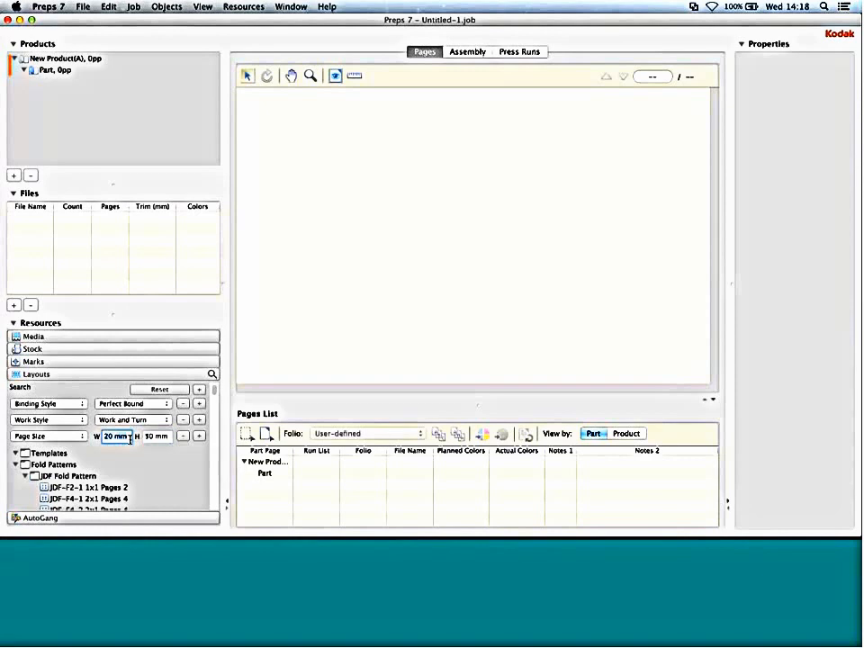
pyautogui.scroll(-3, 102, 500)
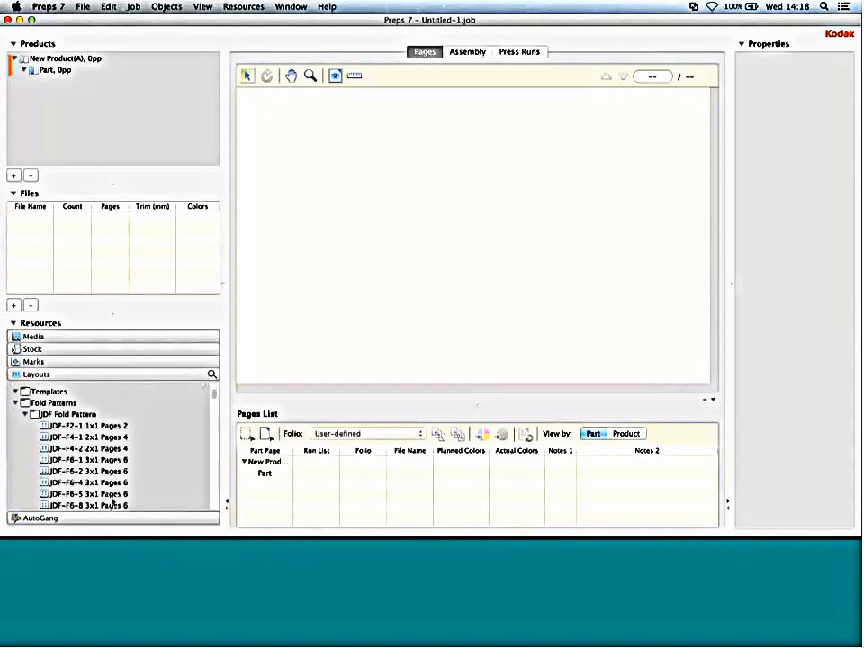
pyautogui.scroll(3, 136, 459)
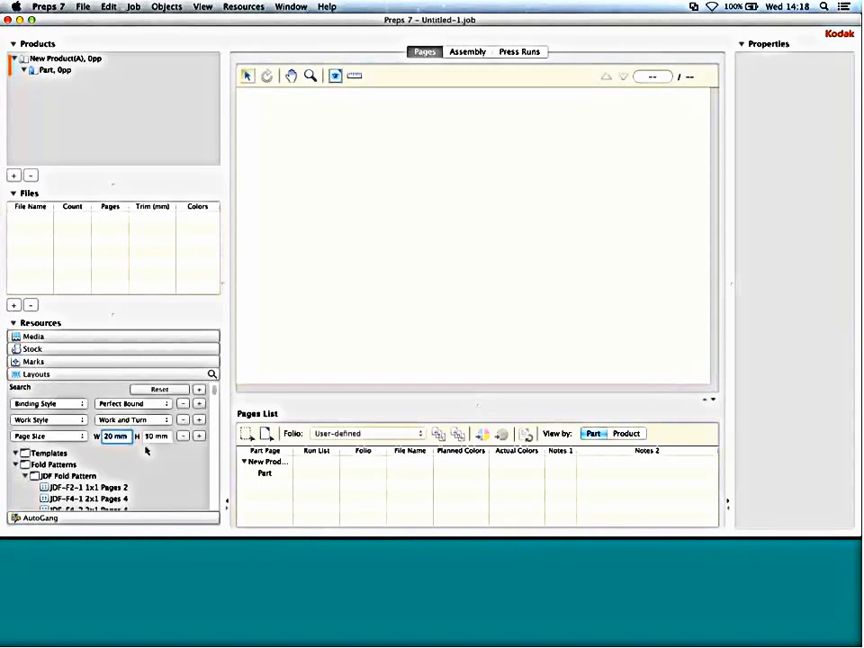
pyautogui.write('210')
pyautogui.press('Tab')
pyautogui.write('297')
pyautogui.press('Tab')
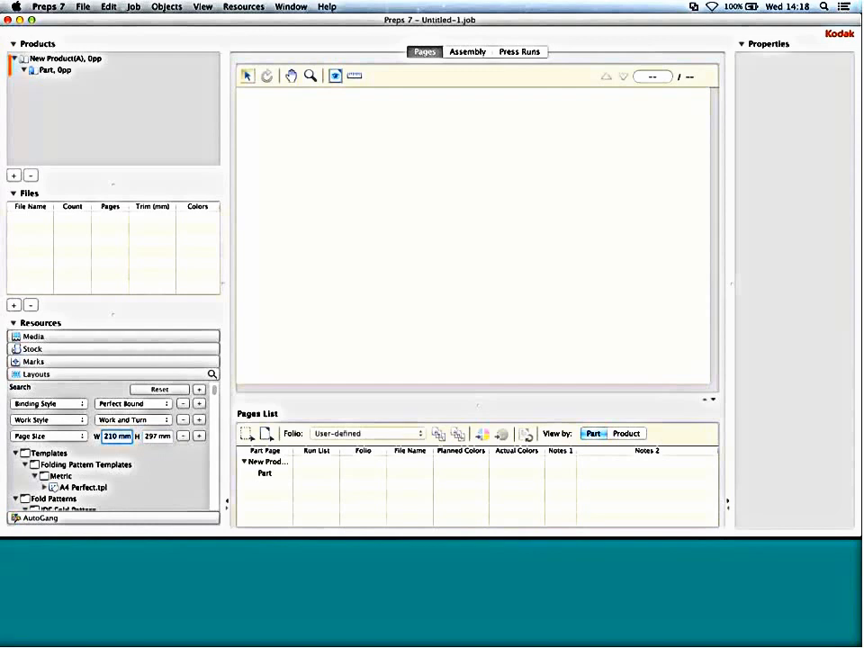
pyautogui.scroll(-1, 105, 469)
pyautogui.scroll(-3, 102, 475)
pyautogui.scroll(5, 102, 473)
# Step: Reset the layout search and narrow the Products, Files and Resources column
pyautogui.click(179, 389)
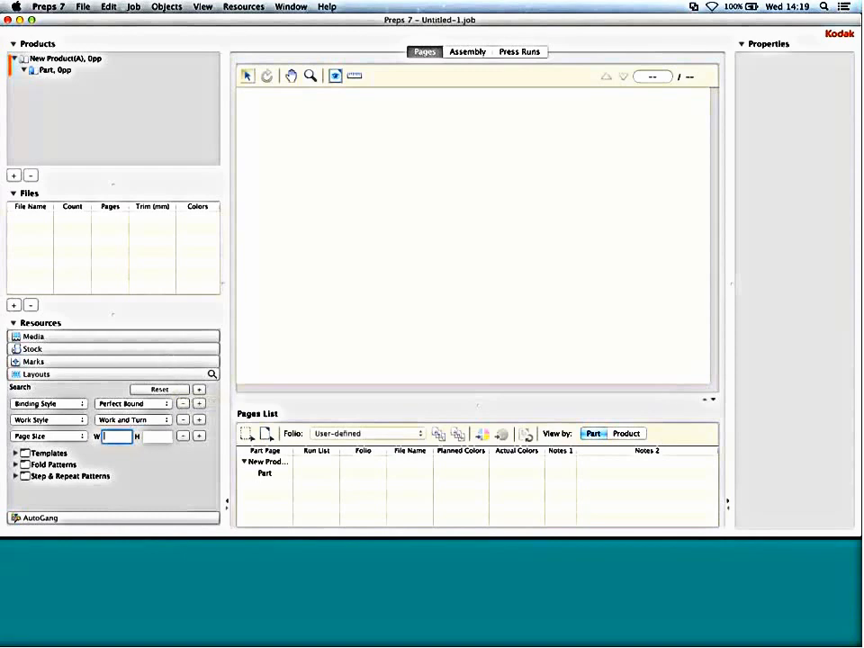
pyautogui.moveTo(222, 283); pyautogui.dragTo(161, 280)
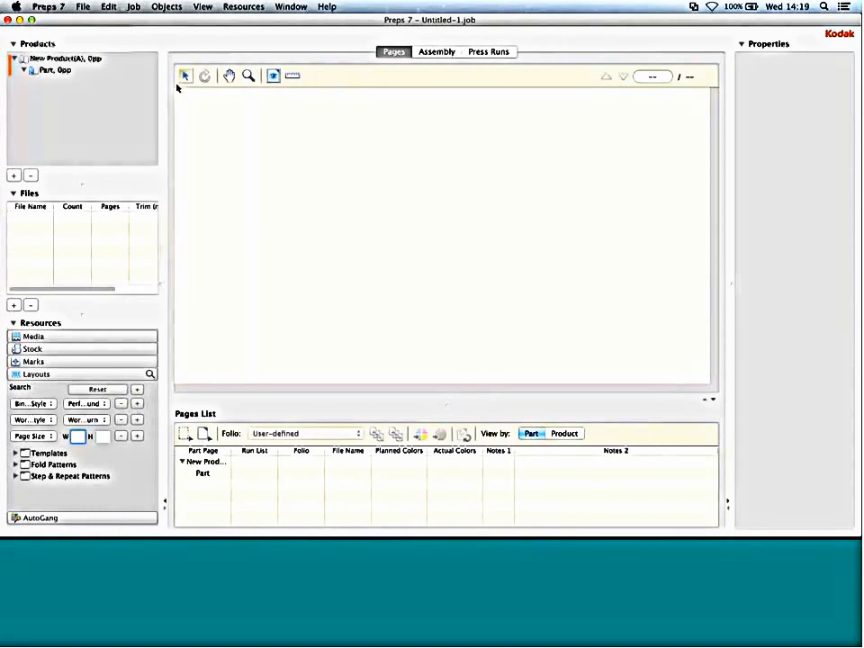
# Step: Open the Preferences and examine the General defaults and the available profile names, keeping the Default profile
pyautogui.click(49, 7)
pyautogui.click(66, 40)
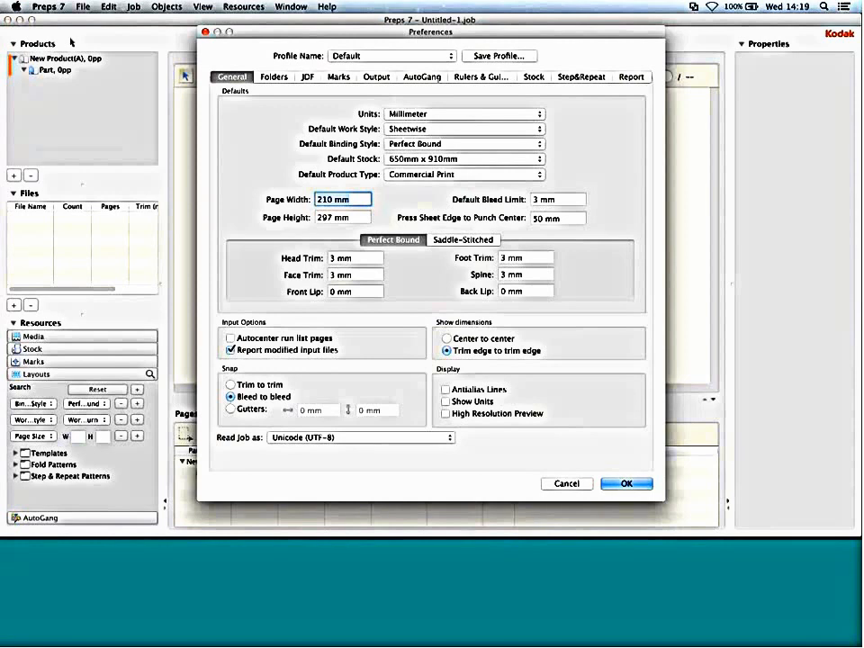
pyautogui.click(364, 57)
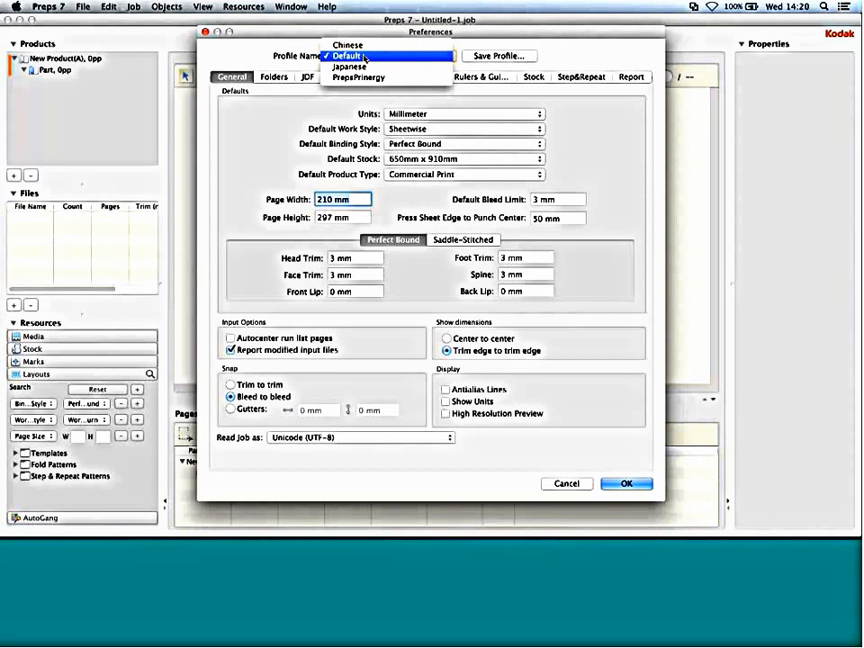
pyautogui.click(263, 128)
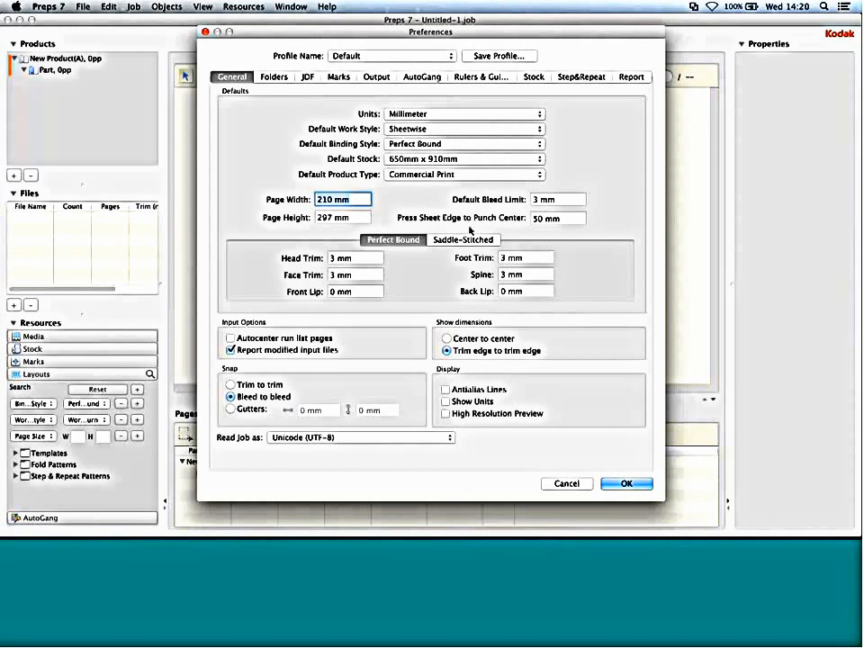
# Step: Examine the Folders, JDF, Marks, Output, AutoGang and Rulers & Guides preferences
pyautogui.click(272, 79)
pyautogui.click(307, 78)
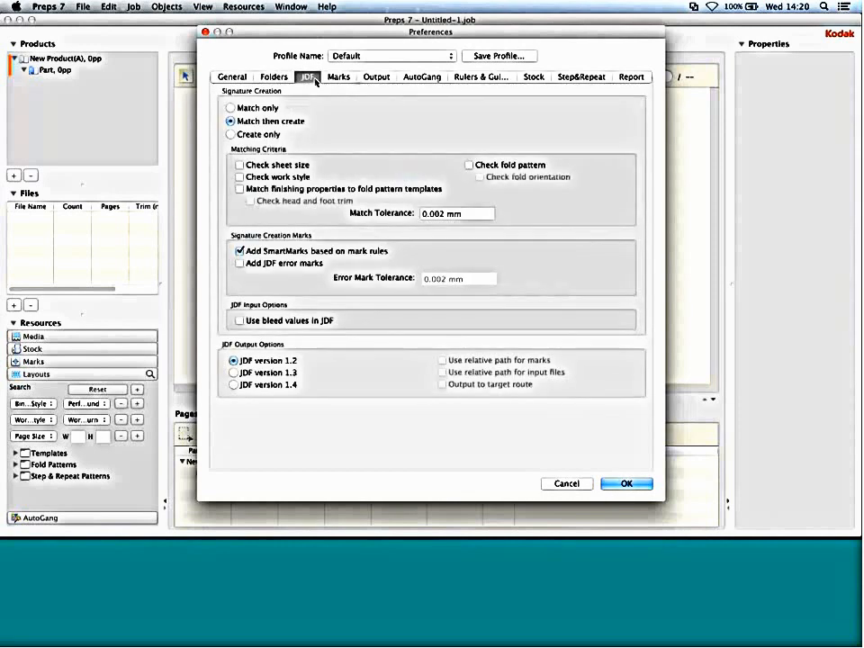
pyautogui.click(338, 77)
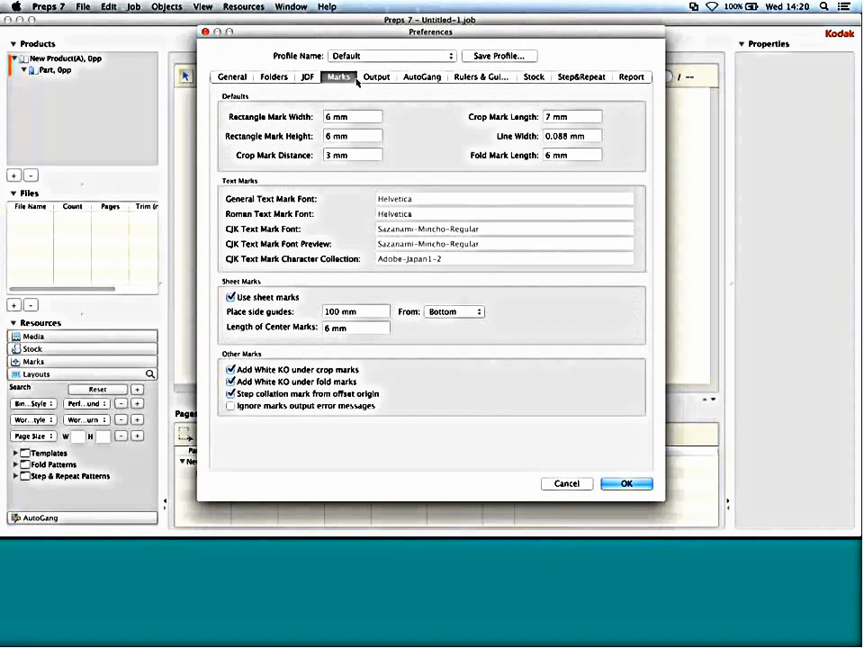
pyautogui.click(377, 78)
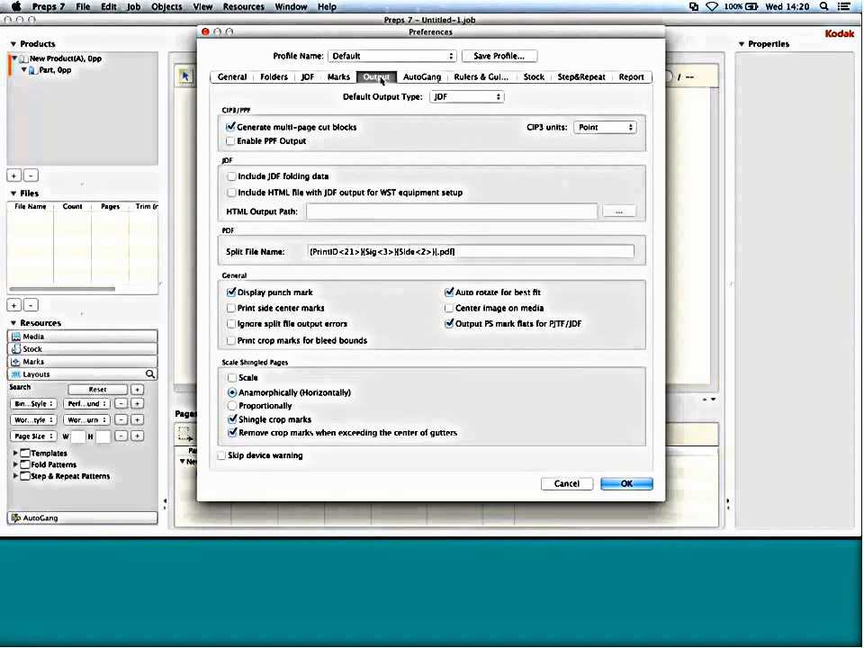
pyautogui.click(421, 78)
pyautogui.click(469, 77)
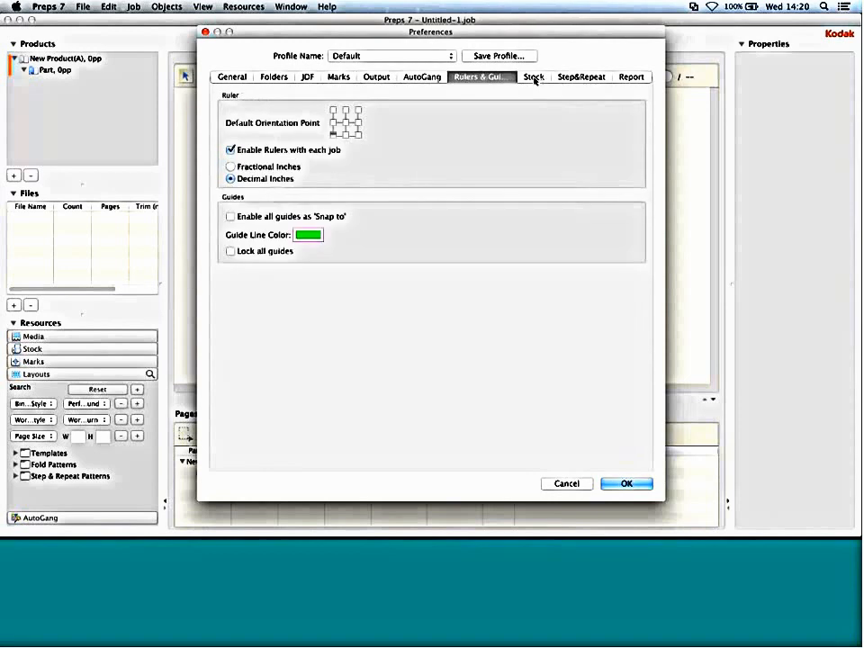
# Step: In the Stock preferences, anchor the sections at bottom centre and set the Bottom distance to 12 mm
pyautogui.click(535, 77)
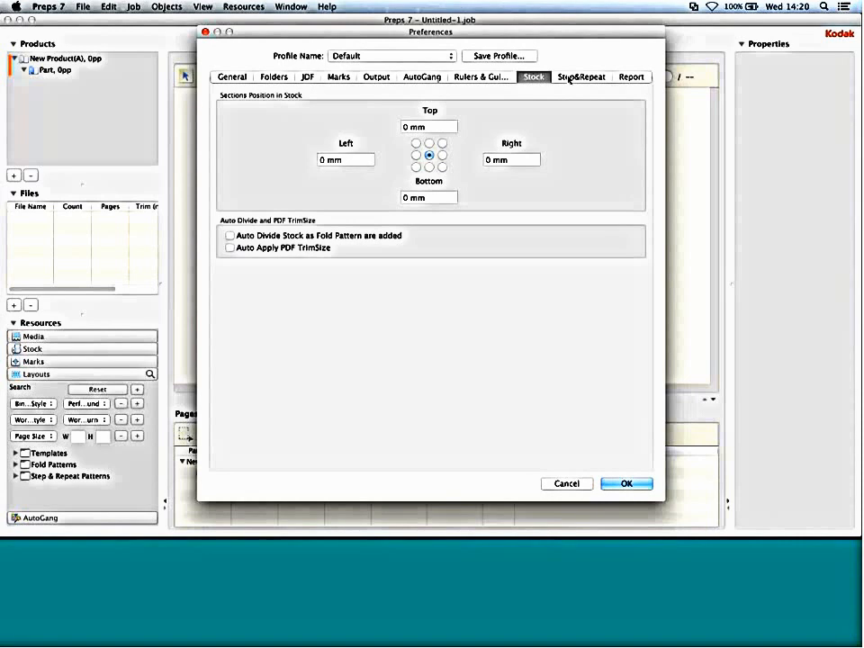
pyautogui.click(429, 167)
pyautogui.click(427, 196)
pyautogui.write('12')
pyautogui.press('Tab')
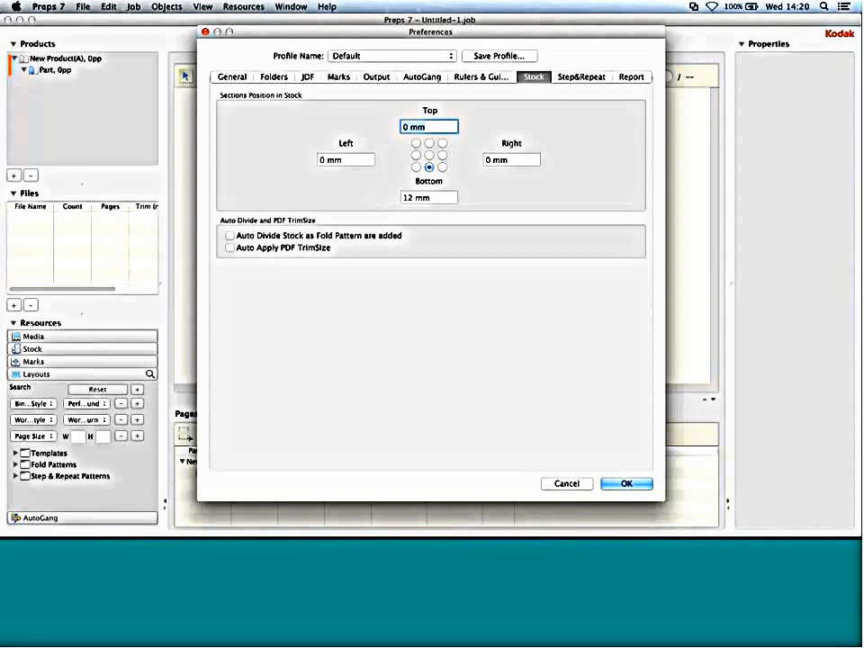
# Step: Review the Step&Repeat and Report preferences and accept the preference changes
pyautogui.click(582, 76)
pyautogui.click(630, 77)
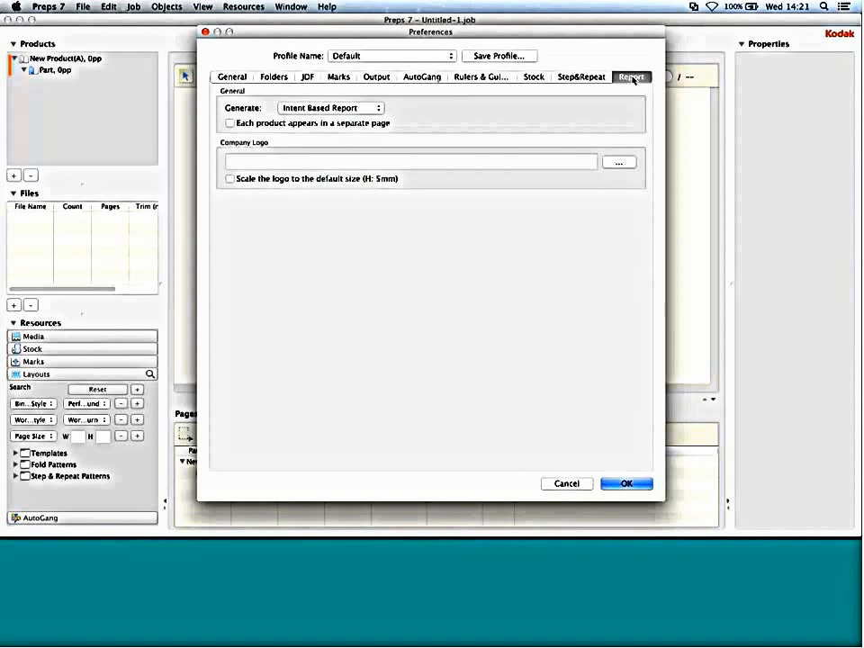
pyautogui.press('Return')
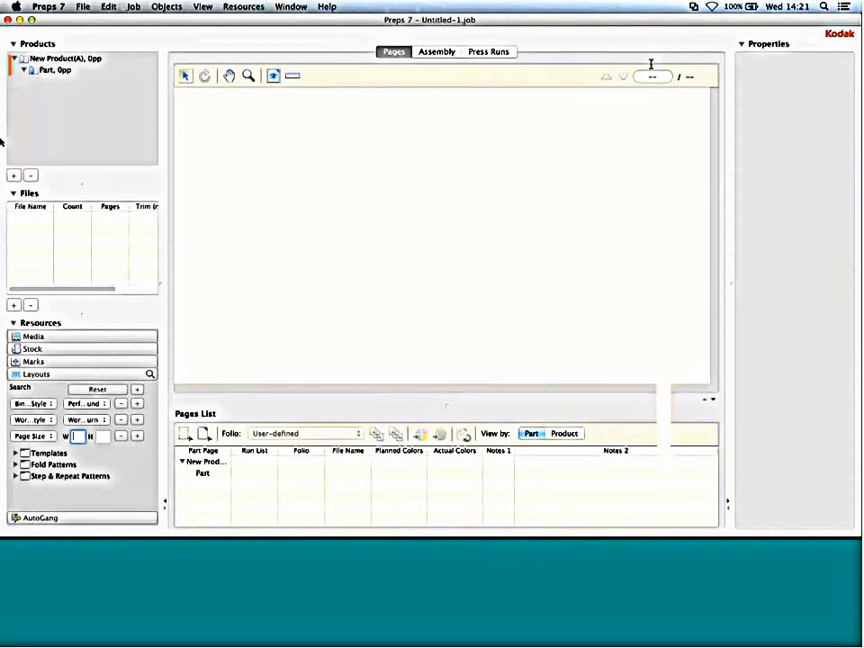
# Step: In the Press Runs view, place the 650mm x 910mm stock and impose 210 x 297 mm pages on it, 4 horizontally and 2 vertically
pyautogui.click(437, 51)
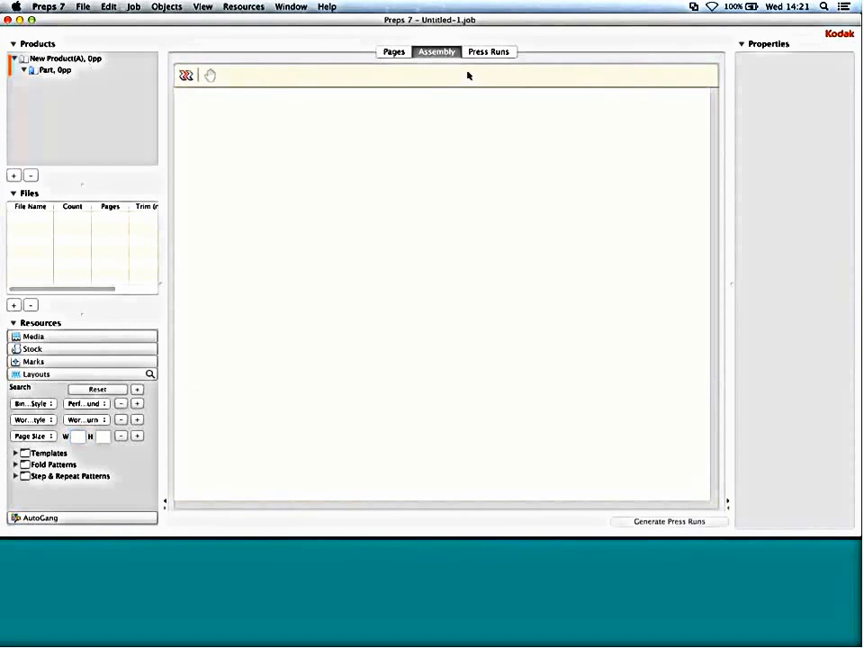
pyautogui.click(489, 51)
pyautogui.click(42, 351)
pyautogui.scroll(-5, 75, 416)
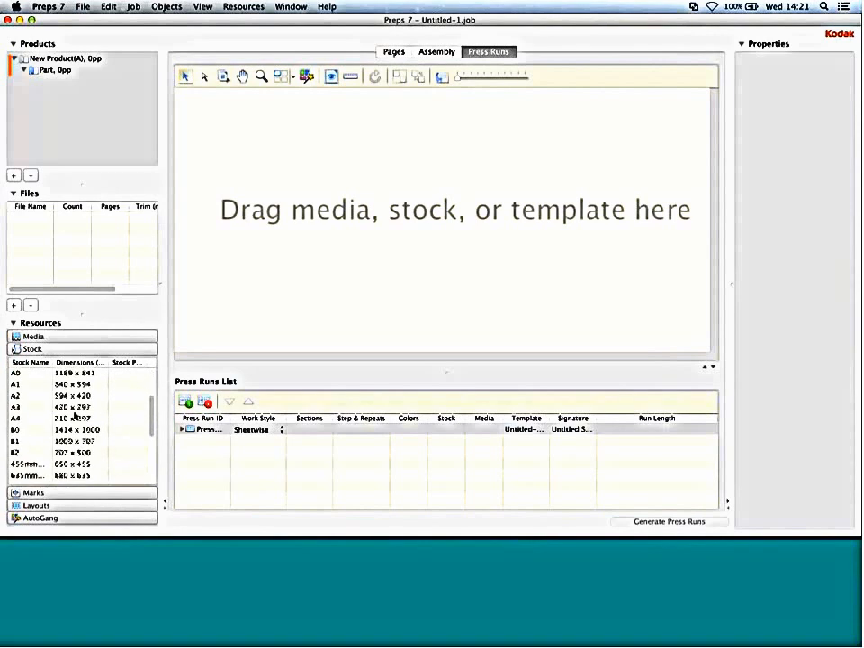
pyautogui.click(32, 443)
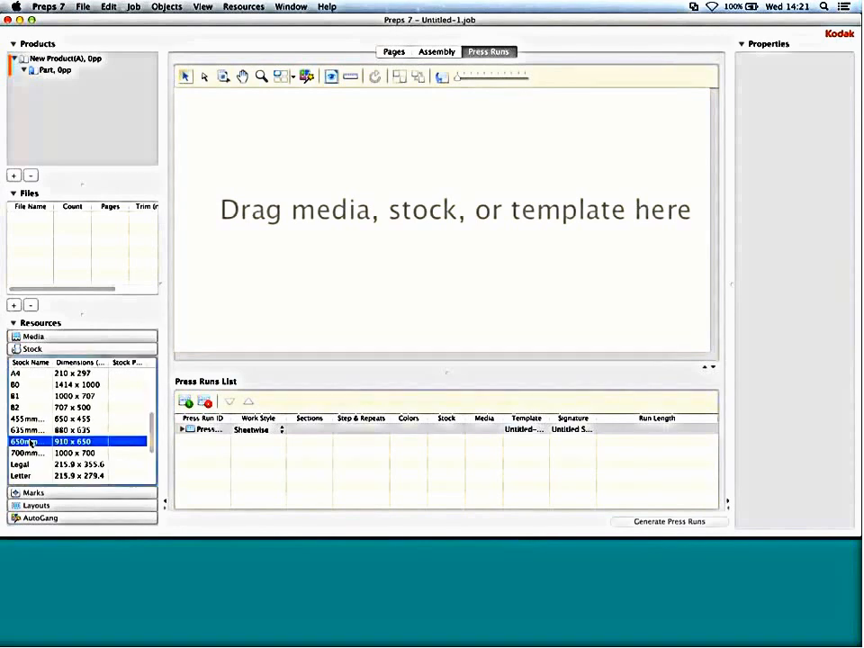
pyautogui.doubleClick(32, 443)
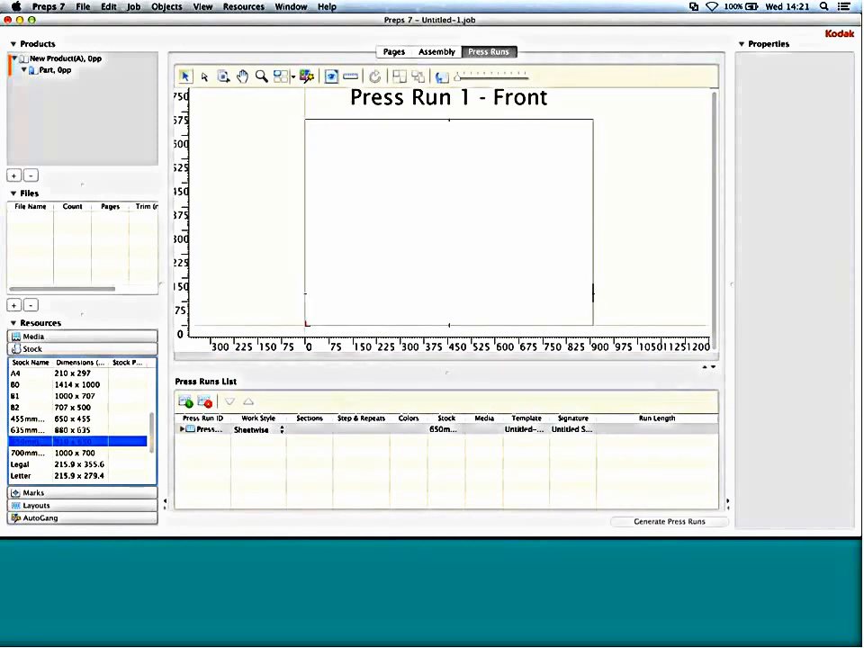
pyautogui.press('super+i')
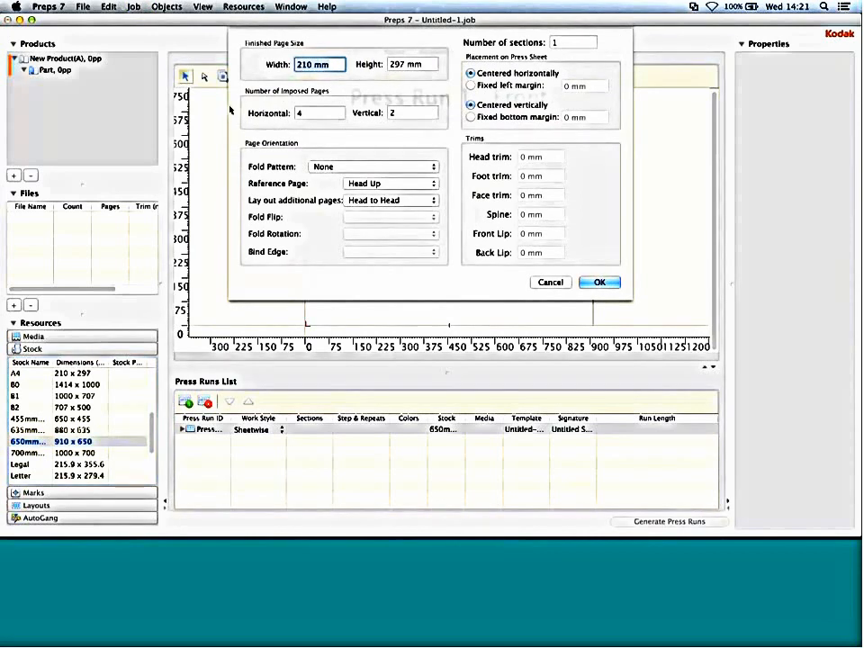
pyautogui.press('Return')
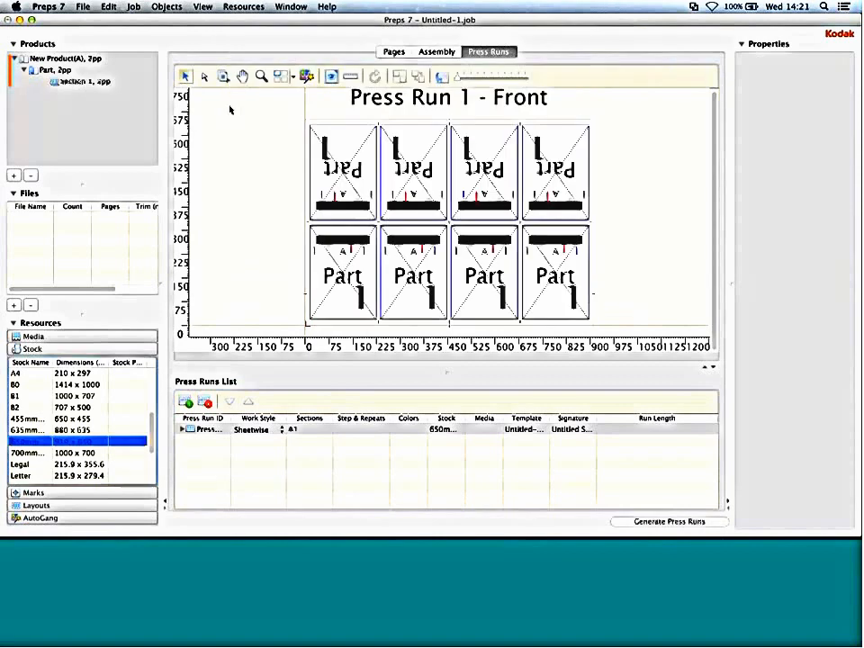
# Step: Number the imposed front pages 1, 4, 5, 8, 9, 12, 13 and 16, starting at the second page of the lower row
pyautogui.click(224, 77)
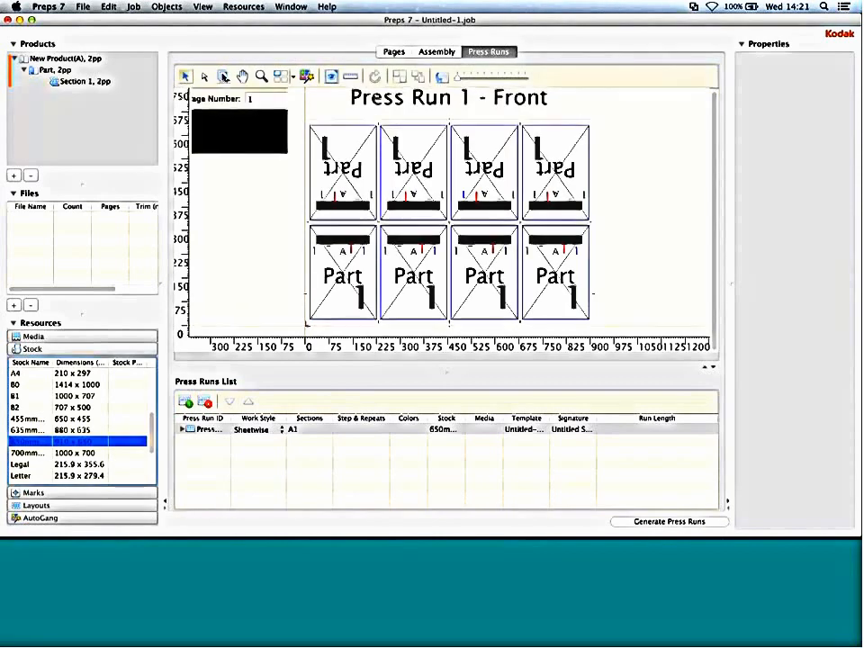
pyautogui.click(414, 270)
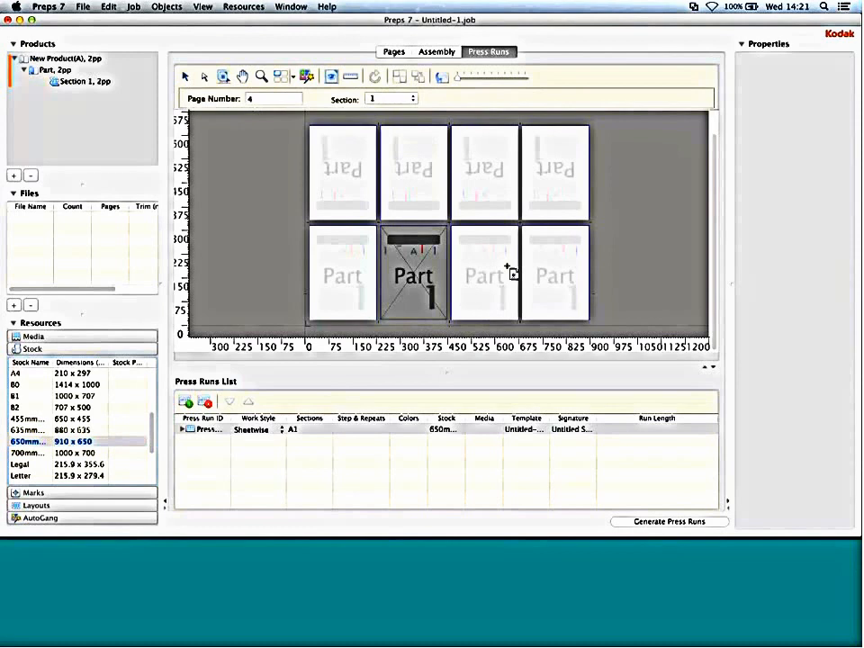
pyautogui.click(510, 270)
pyautogui.click(485, 180)
pyautogui.click(414, 180)
pyautogui.click(353, 183)
pyautogui.click(551, 185)
pyautogui.click(553, 266)
pyautogui.click(340, 261)
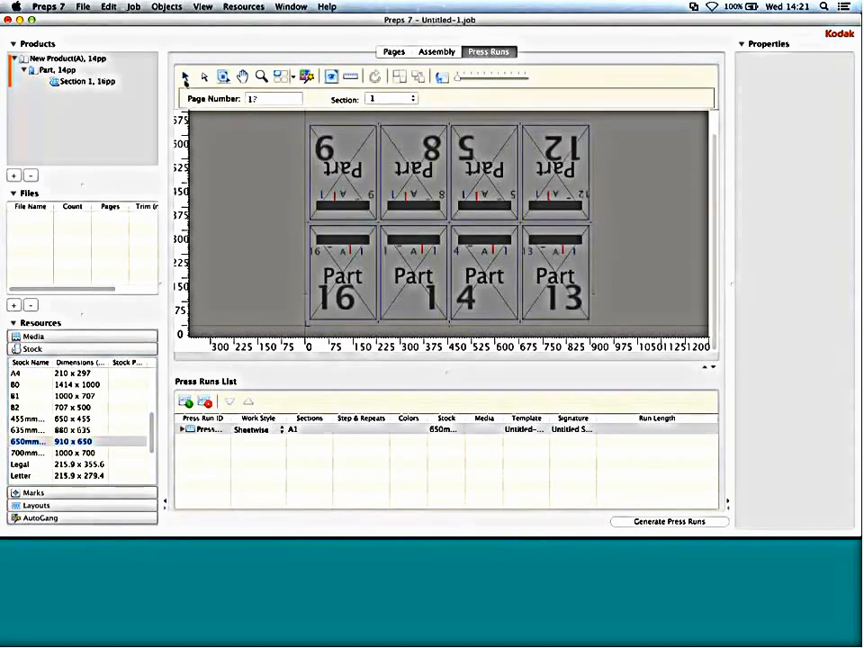
pyautogui.click(185, 76)
# Step: Apply the Tutorial marks group to the front of the press run
pyautogui.click(34, 492)
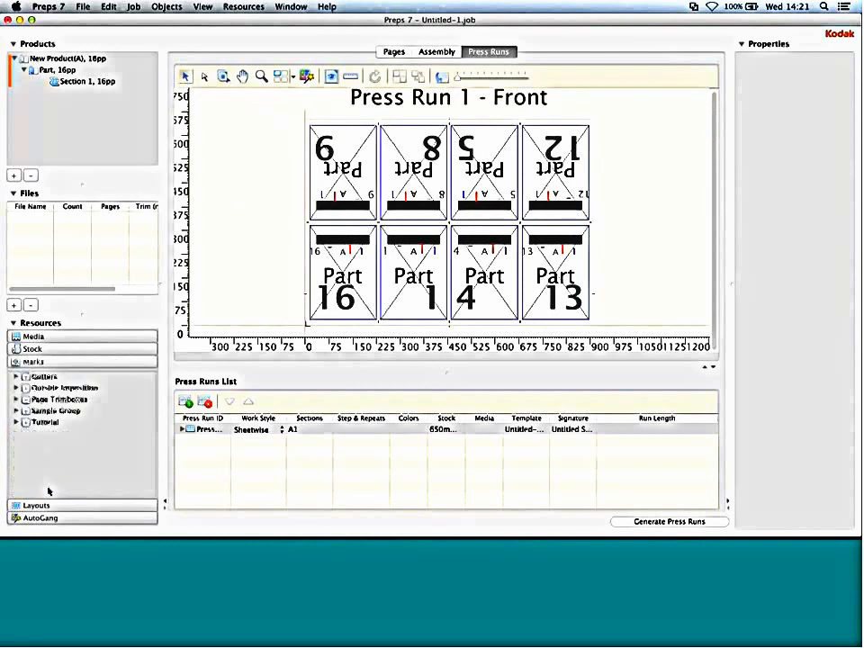
pyautogui.moveTo(27, 423); pyautogui.dragTo(273, 306)
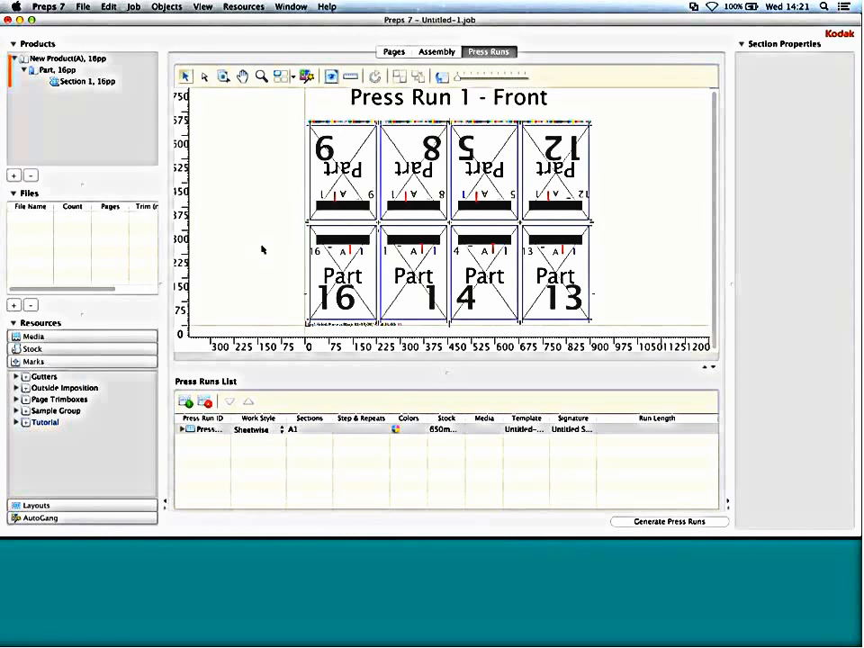
# Step: Start a new job, discarding the current one, and switch to the Assembly view
pyautogui.press('super+n')
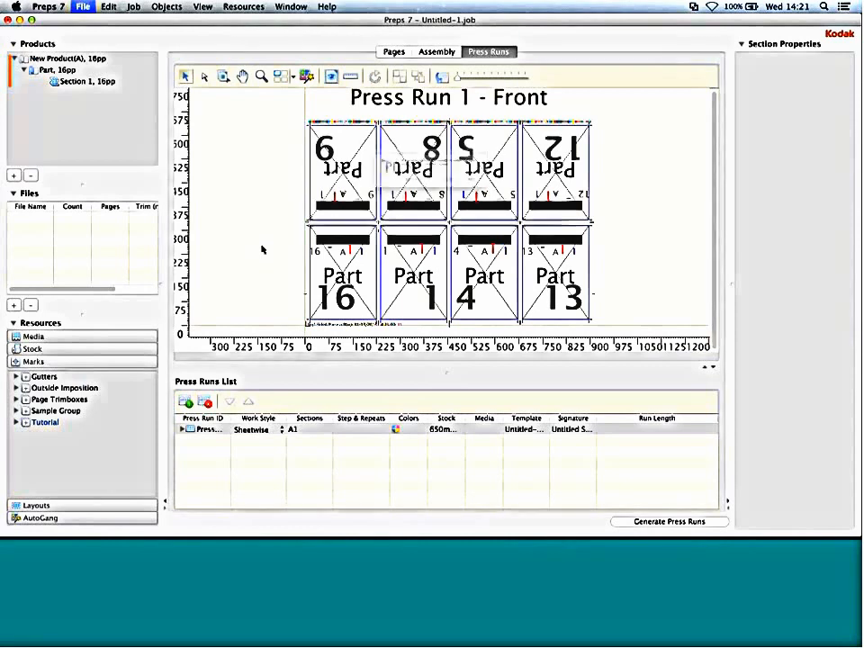
pyautogui.click(377, 200)
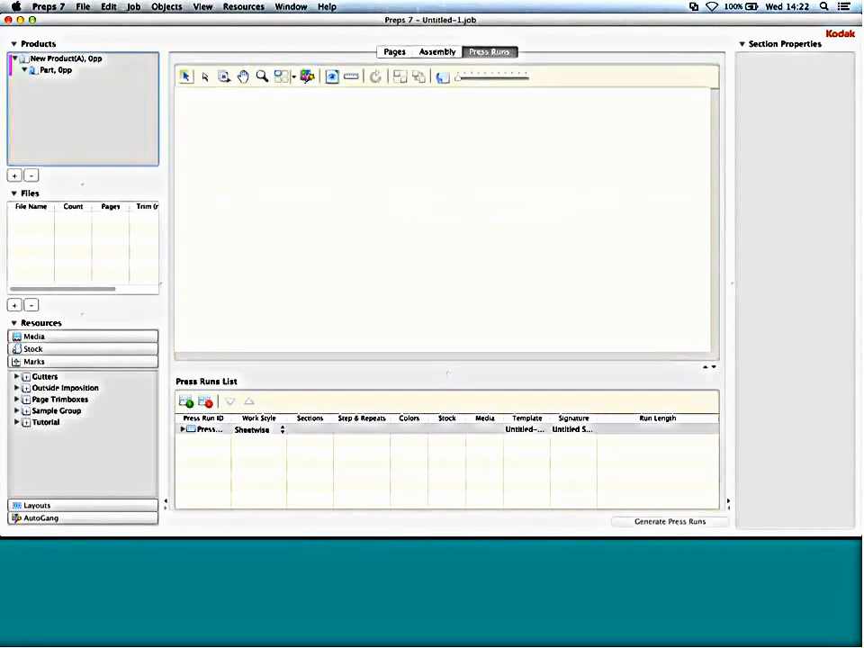
pyautogui.click(437, 51)
# Step: Open the new product's intent for editing and name the product One Magazine
pyautogui.rightClick(57, 56)
pyautogui.click(84, 73)
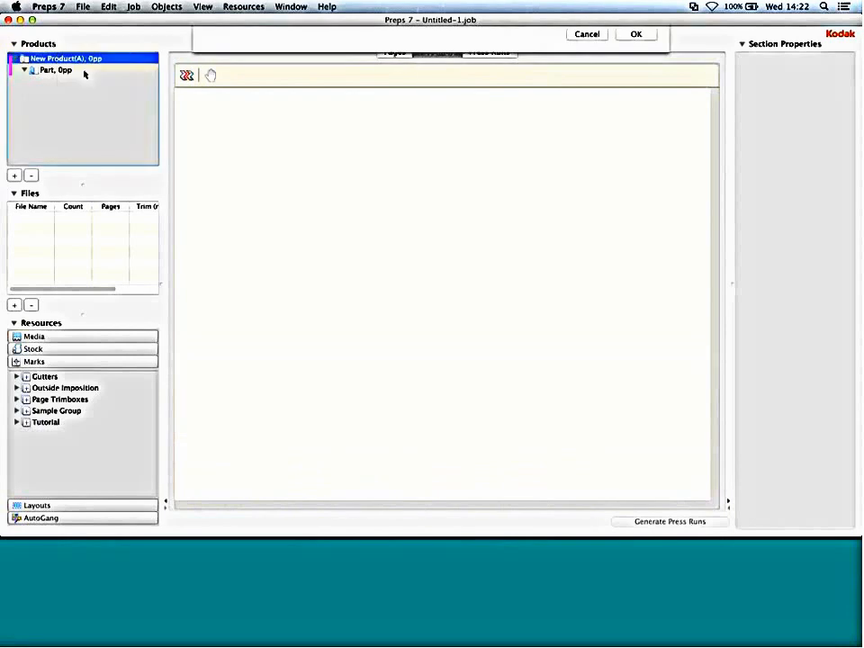
pyautogui.write('On')
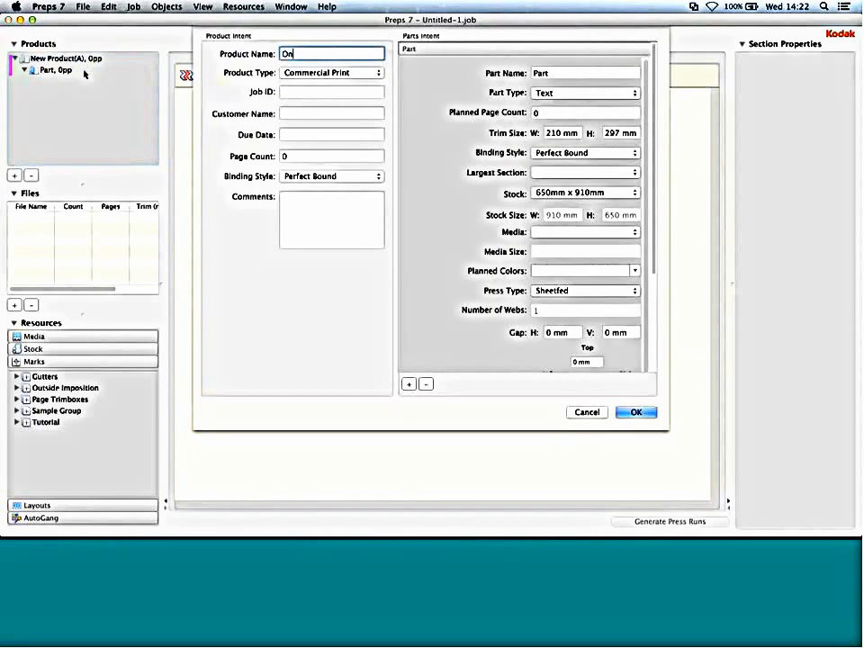
pyautogui.write('e Magazine')
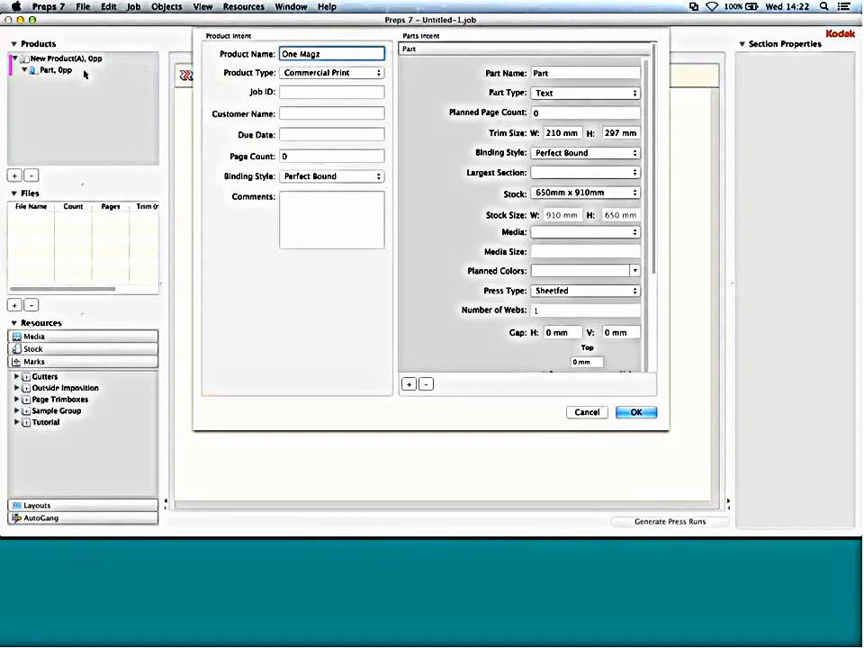
pyautogui.press('Tab')
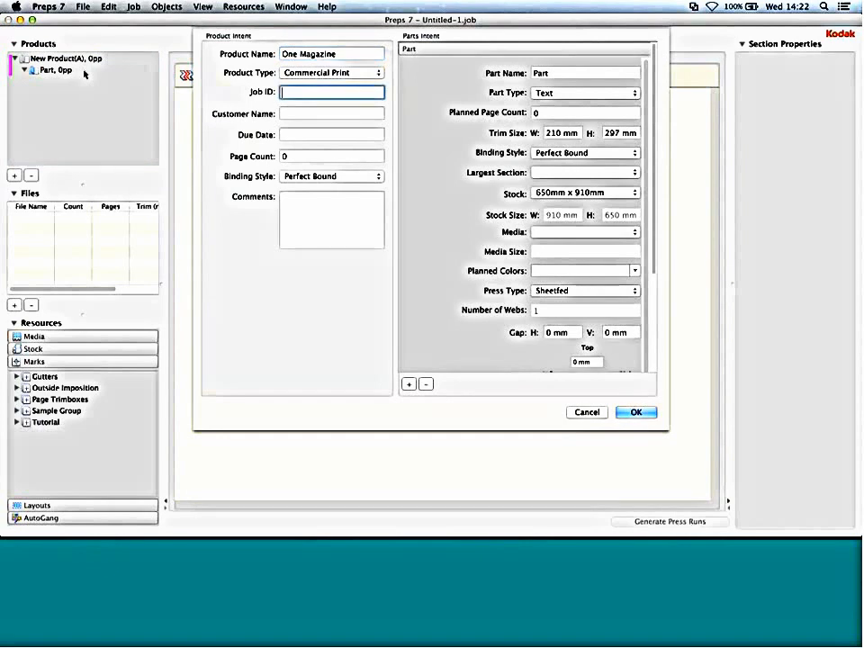
# Step: Enter the product's job ID, the customer name Acme and a page count of 28
pyautogui.write('10000')
pyautogui.press('Tab')
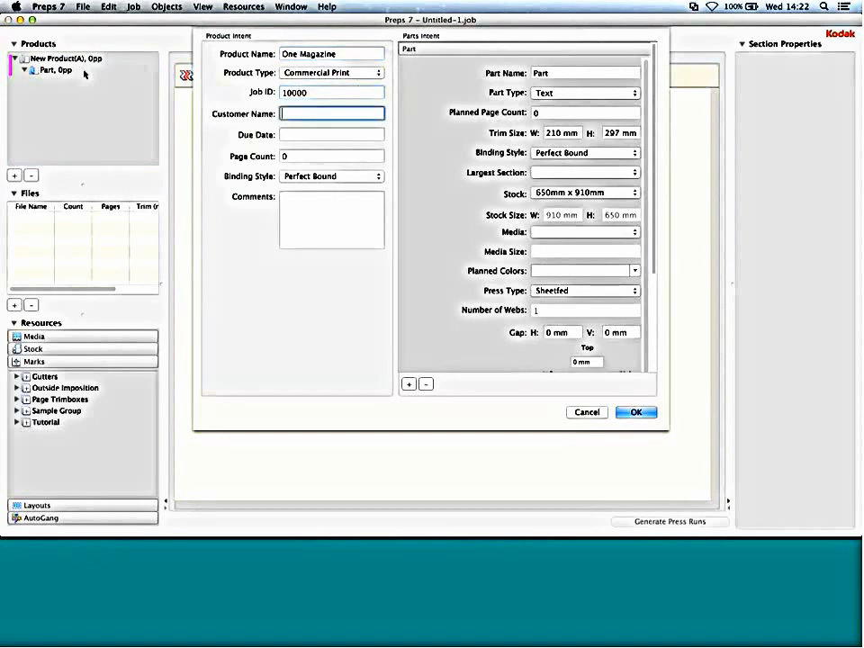
pyautogui.write('Acme')
pyautogui.press('Tab')
pyautogui.write('28')
pyautogui.press('Tab')
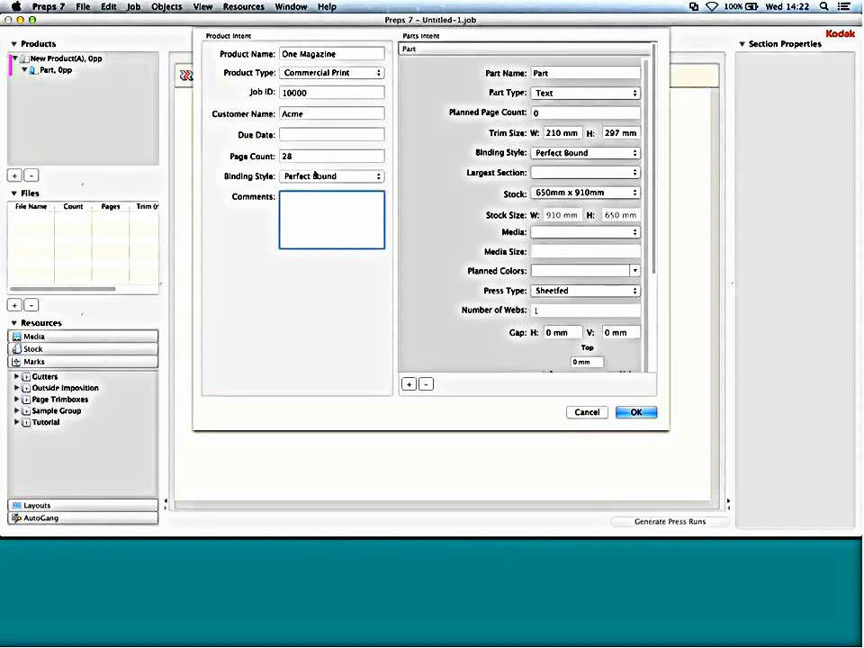
# Step: Name the part Cover with part type Cover and 4 planned pages, and set the product's binding style to Saddle-Stitched
pyautogui.click(413, 49)
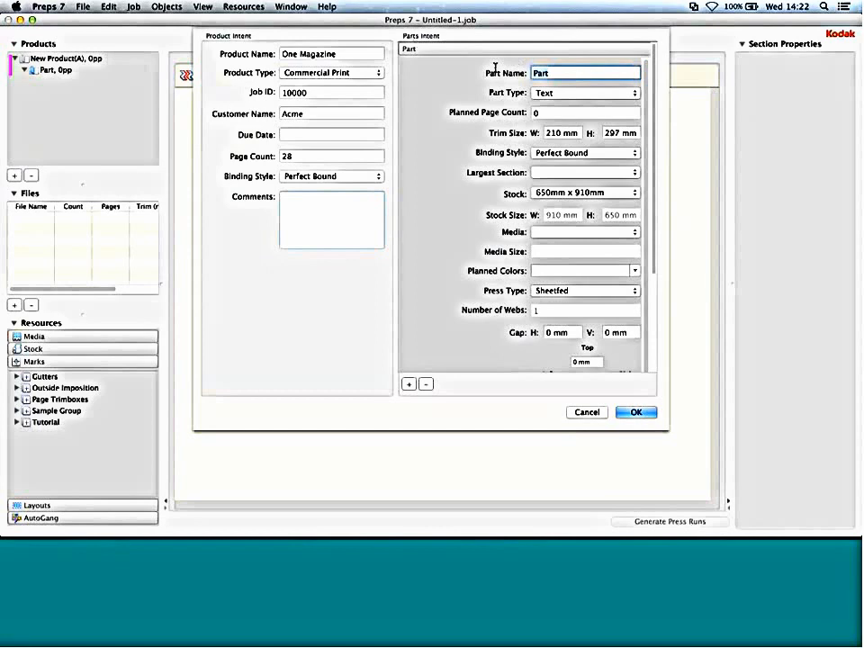
pyautogui.write('Cover')
pyautogui.press('Tab')
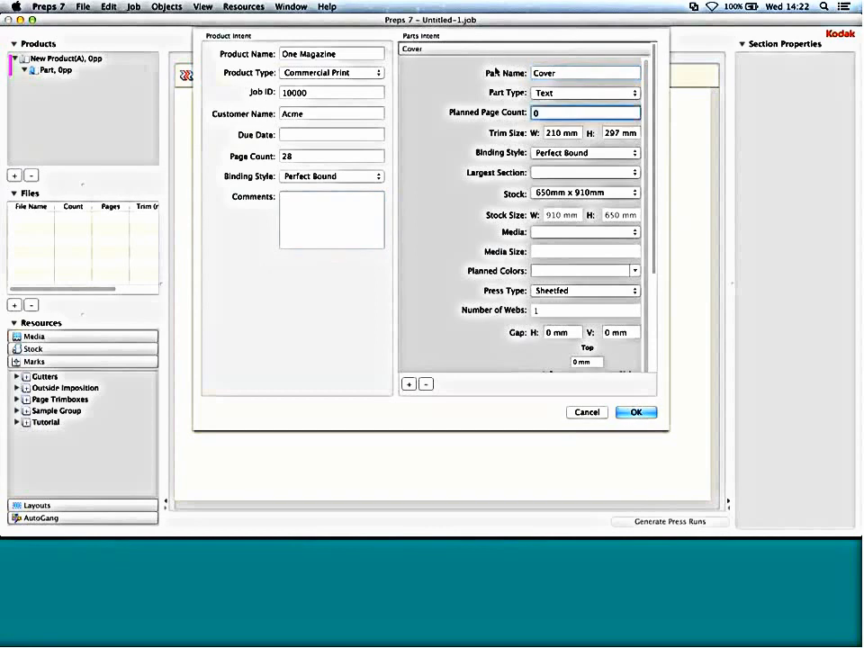
pyautogui.click(563, 92)
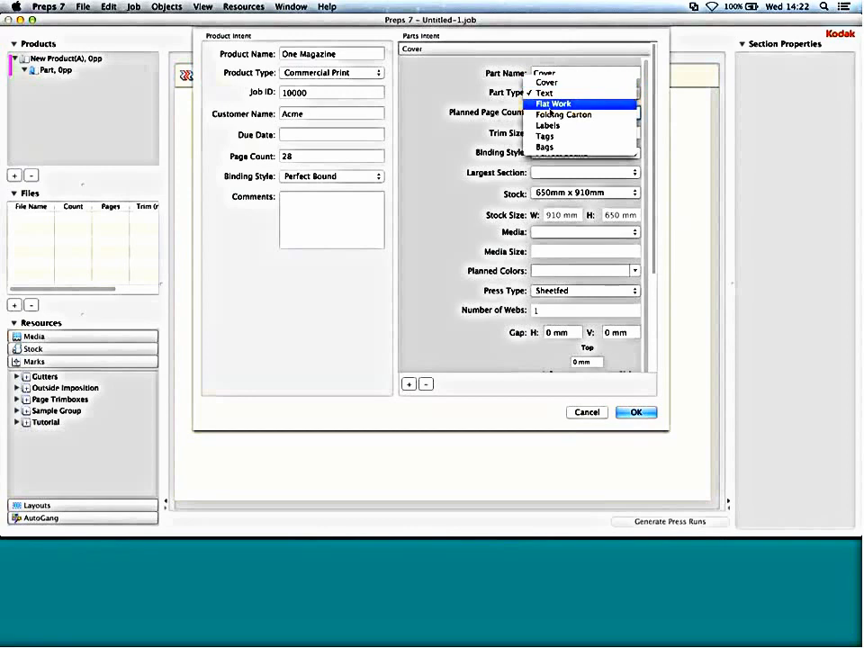
pyautogui.click(546, 83)
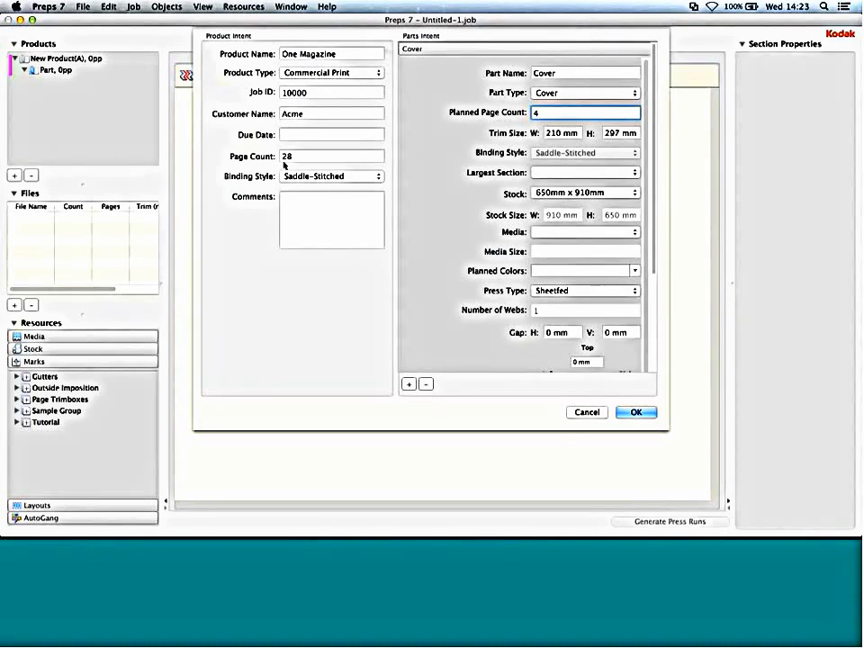
# Step: Set the Cover part's largest section to 4 pp and its media to Press Sheet Size, and add a second part
pyautogui.click(563, 172)
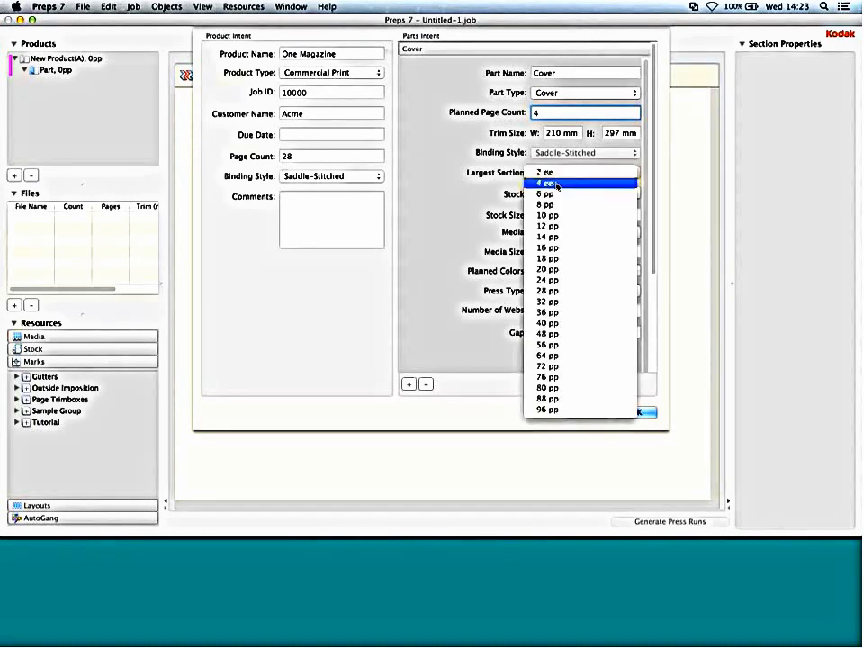
pyautogui.click(557, 183)
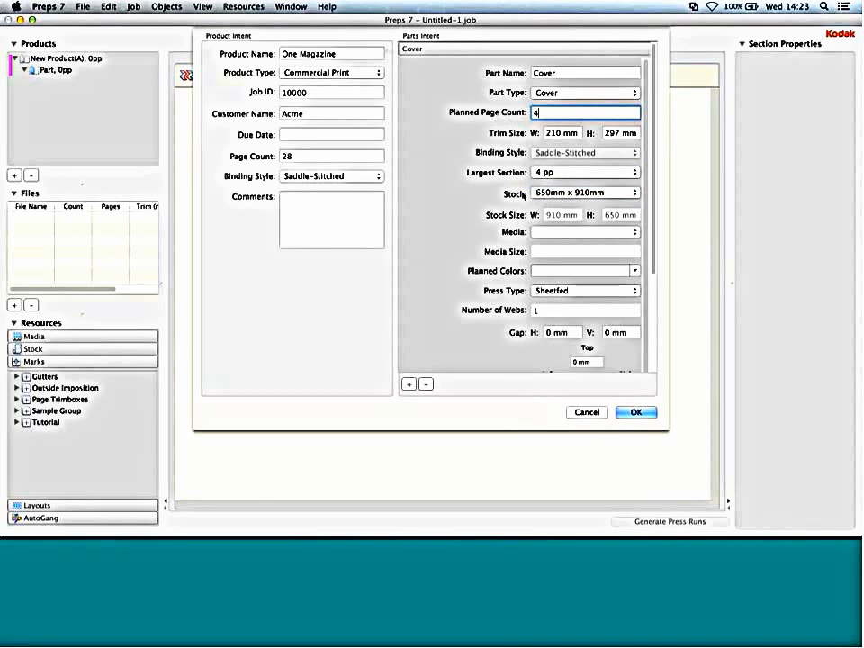
pyautogui.click(541, 231)
pyautogui.click(549, 230)
pyautogui.scroll(-5, 463, 220)
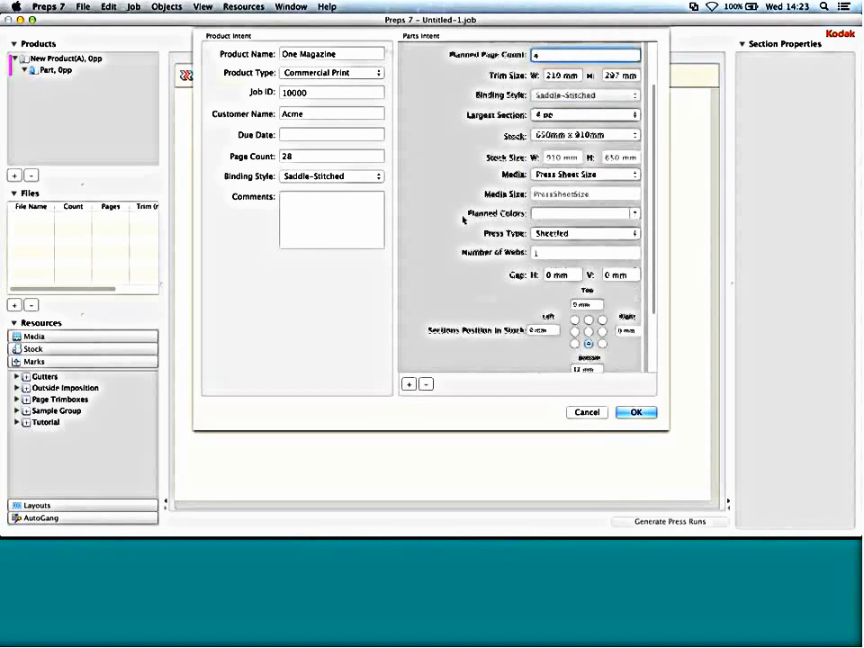
pyautogui.scroll(-2, 463, 221)
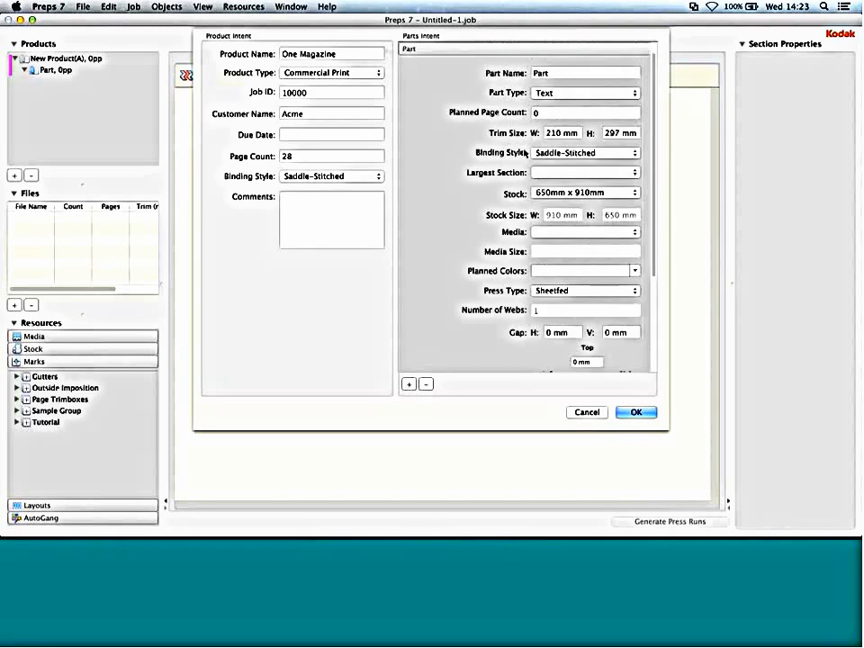
# Step: Name the second part Content, with 24 planned pages and Perfect Bound binding style
pyautogui.click(565, 74)
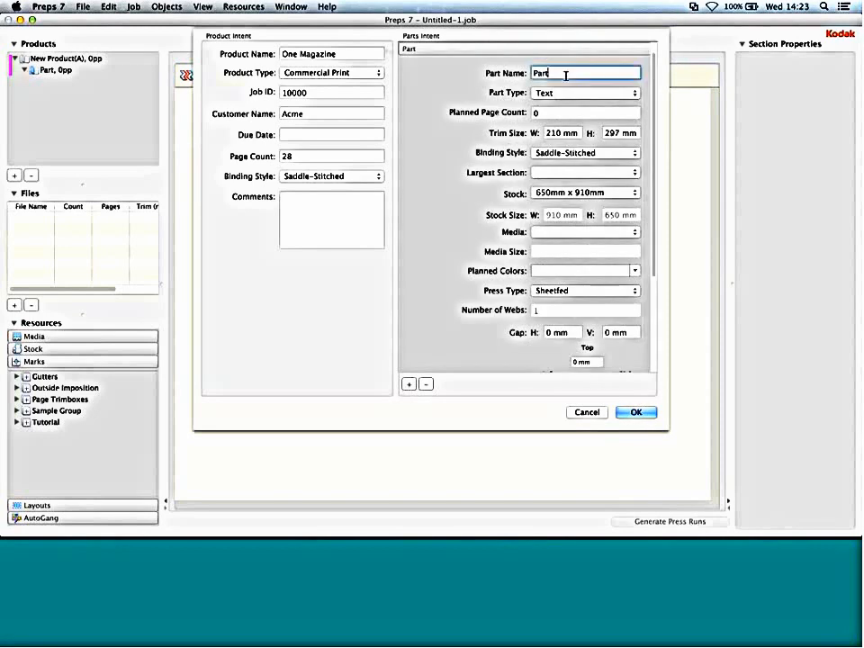
pyautogui.press('BackSpace')
pyautogui.press('BackSpace')
pyautogui.press('BackSpace')
pyautogui.press('BackSpace')
pyautogui.write('Content')
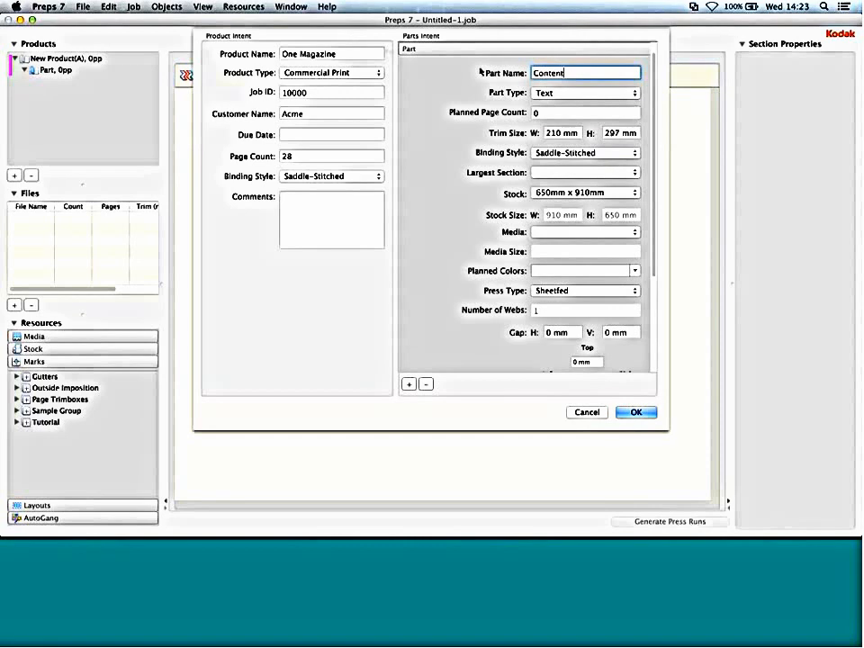
pyautogui.press('Tab')
pyautogui.write('24')
pyautogui.click(596, 155)
pyautogui.click(589, 142)
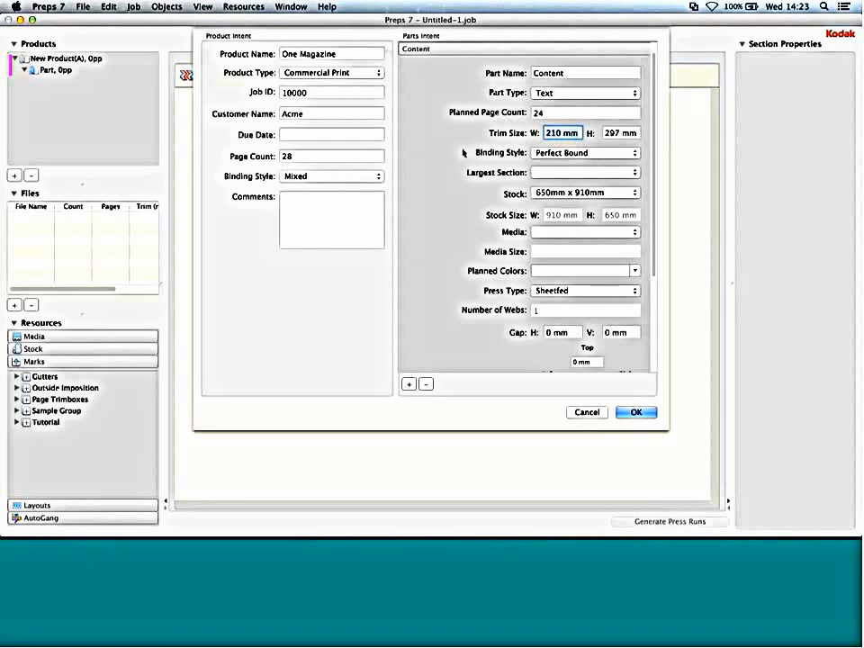
# Step: Set the Content part's largest section to 16 pp, choose its media and apply the product intent
pyautogui.click(586, 172)
pyautogui.click(565, 248)
pyautogui.click(566, 234)
pyautogui.click(560, 232)
pyautogui.scroll(-5, 482, 255)
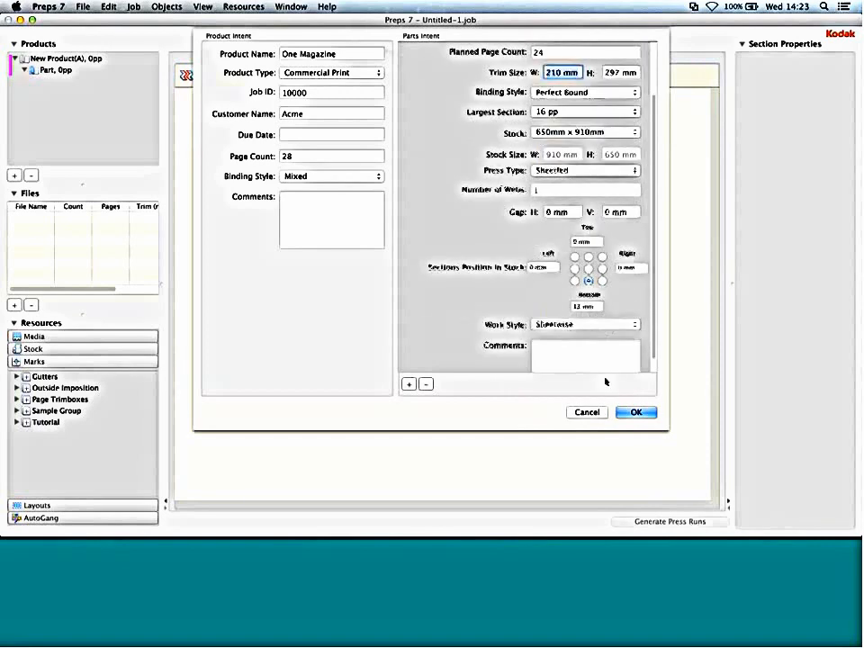
pyautogui.click(633, 412)
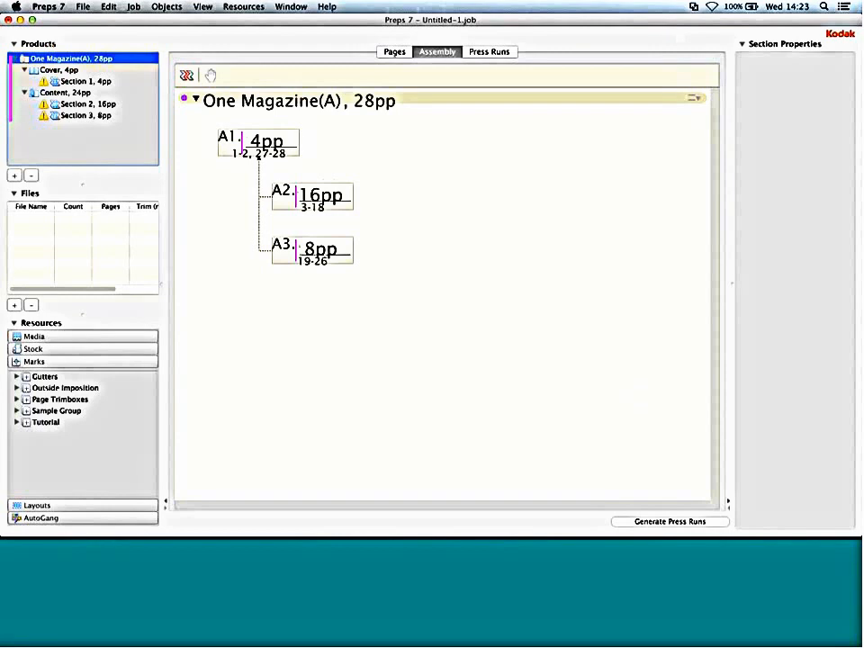
# Step: Try nesting the 8-page section inside the 16-page section, and move the 16-page section after the 8-page section in the assembly
pyautogui.click(691, 98)
pyautogui.click(691, 99)
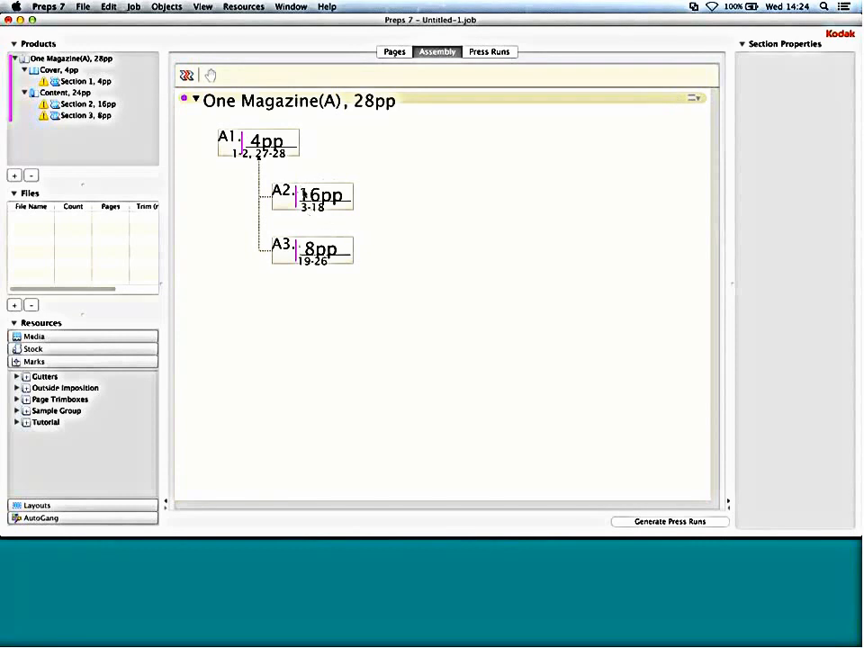
pyautogui.moveTo(340, 237); pyautogui.dragTo(366, 230)
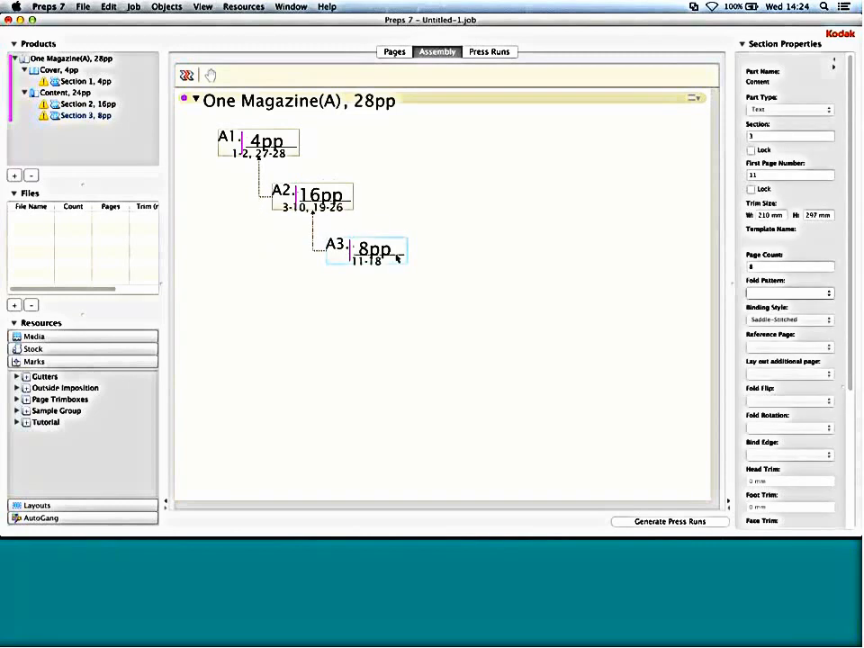
pyautogui.moveTo(361, 249); pyautogui.dragTo(332, 303)
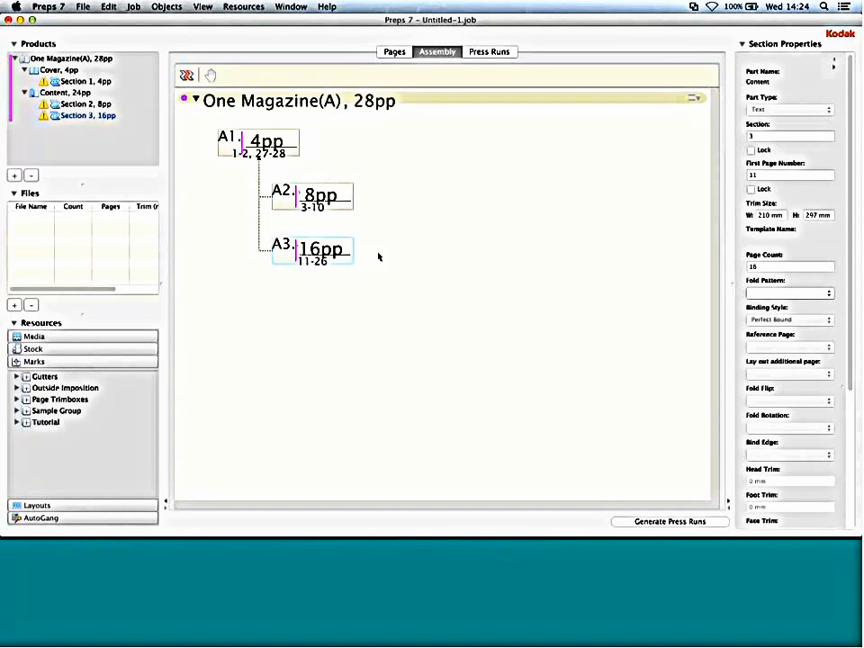
# Step: Show the product's pages, enlarge the pages list and widen its Part Page column
pyautogui.click(486, 51)
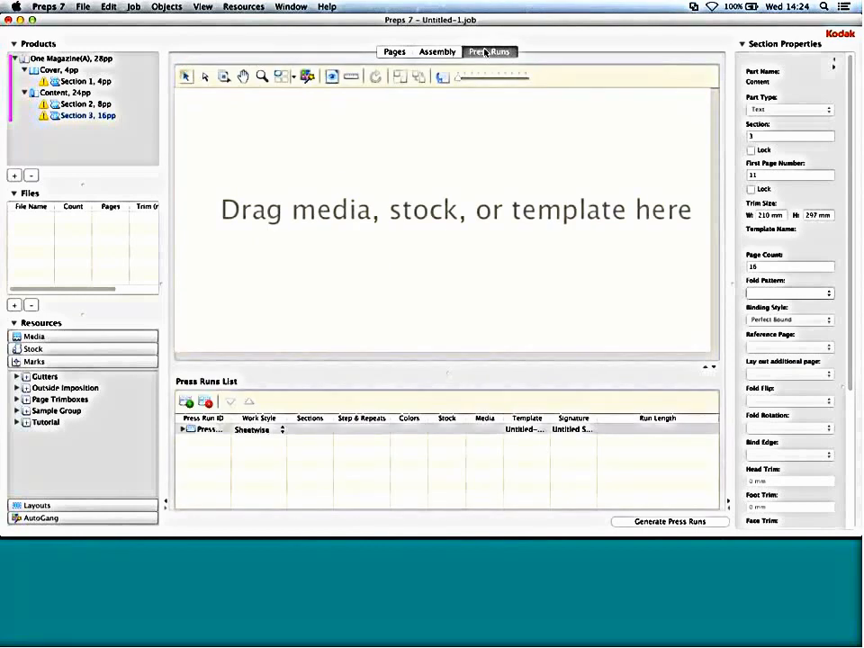
pyautogui.click(430, 53)
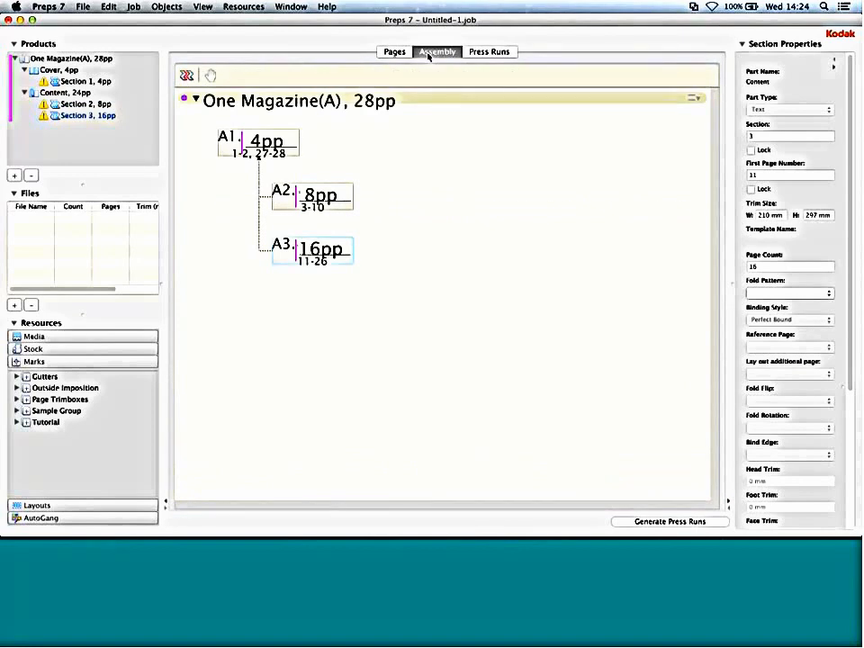
pyautogui.click(394, 51)
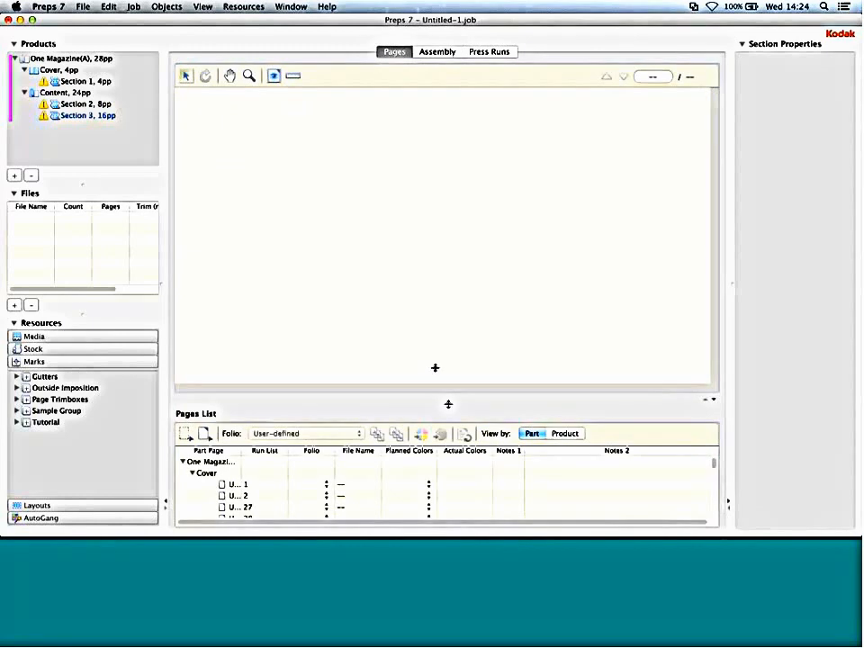
pyautogui.moveTo(448, 405); pyautogui.dragTo(434, 218)
pyautogui.moveTo(275, 244); pyautogui.dragTo(337, 241)
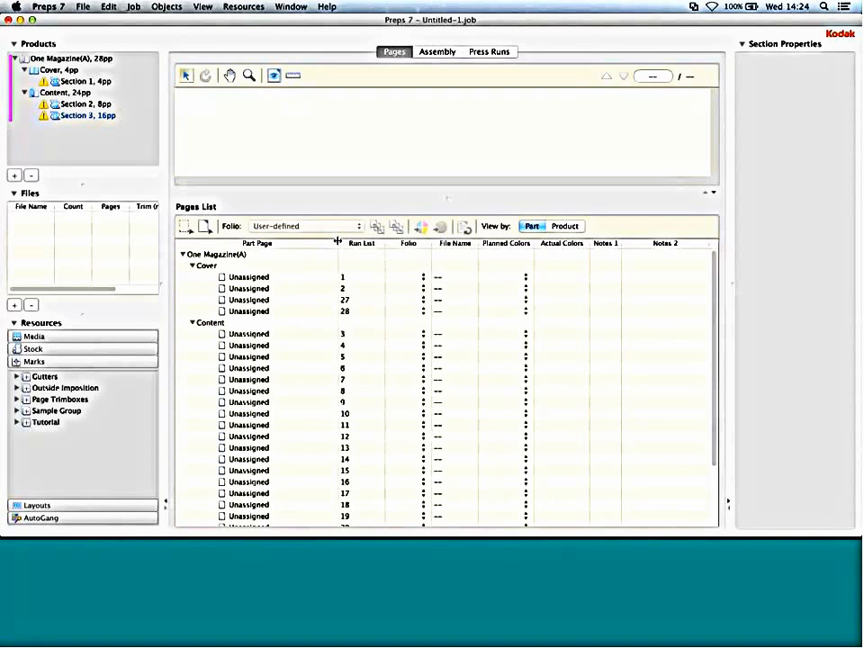
# Step: Add One Magazine Cover.pdf and One Magazine Text.pdf from the desktop to the job's pages list
pyautogui.press('super+h')
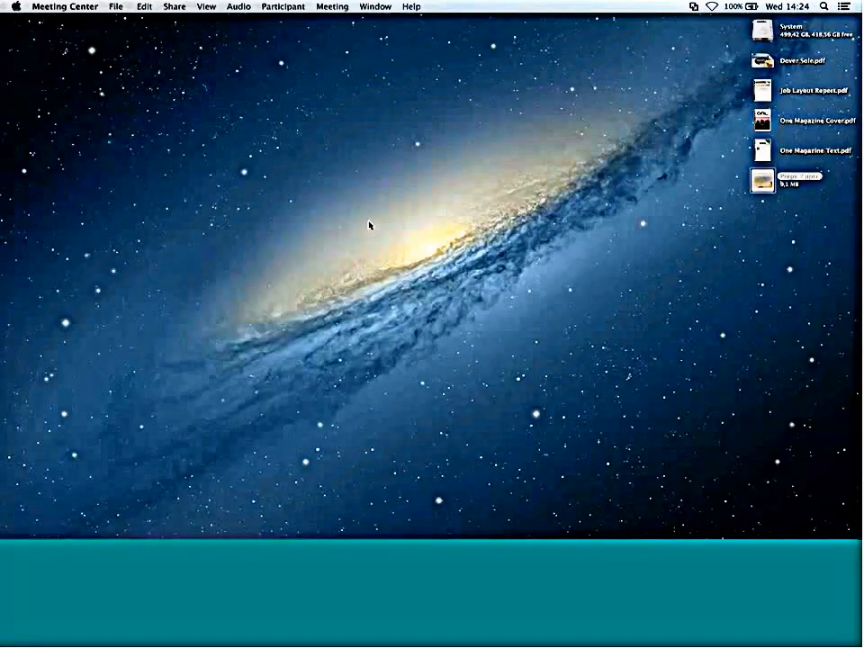
pyautogui.moveTo(763, 120); pyautogui.dragTo(309, 276)
pyautogui.press('super+Tab')
pyautogui.press('super+h')
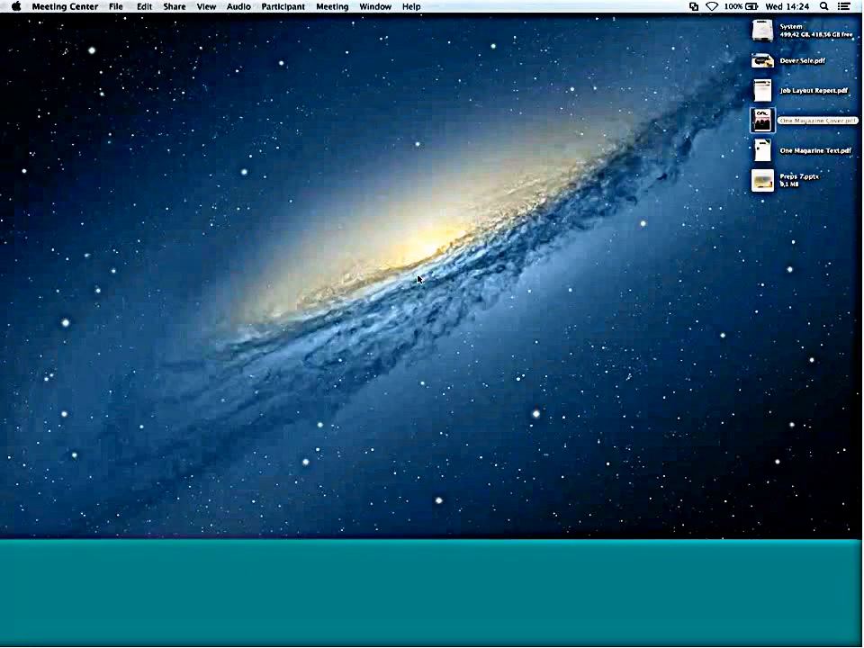
pyautogui.moveTo(763, 150); pyautogui.dragTo(404, 332)
pyautogui.press('super+Tab')
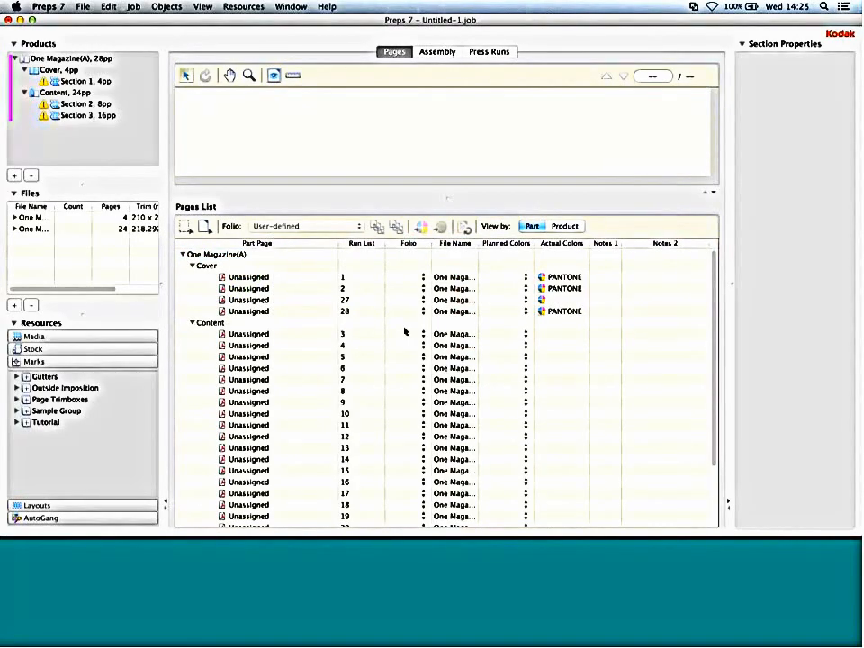
# Step: Widen the Actual Colors column and examine the first Cover page in an enlarged preview
pyautogui.moveTo(590, 243); pyautogui.dragTo(634, 242)
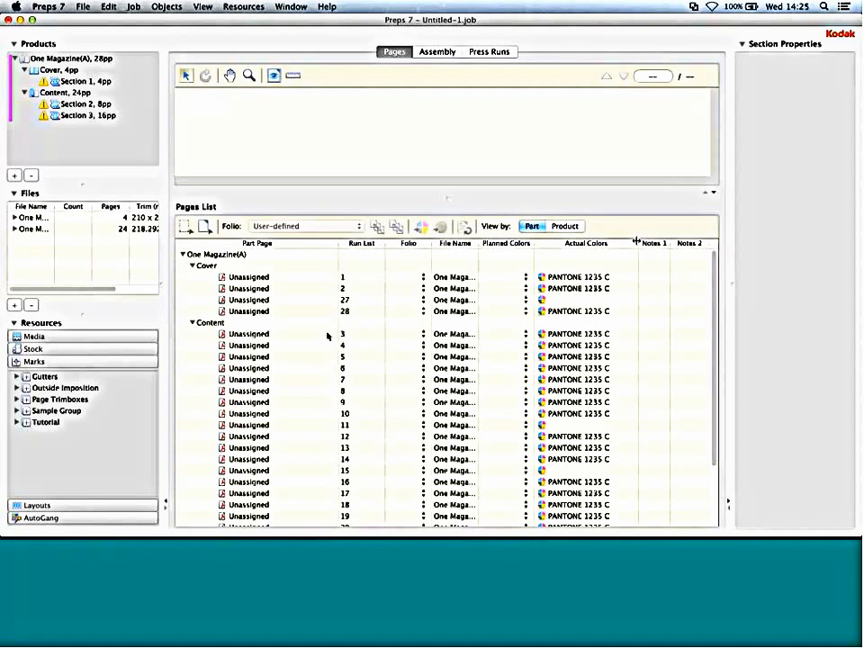
pyautogui.click(256, 277)
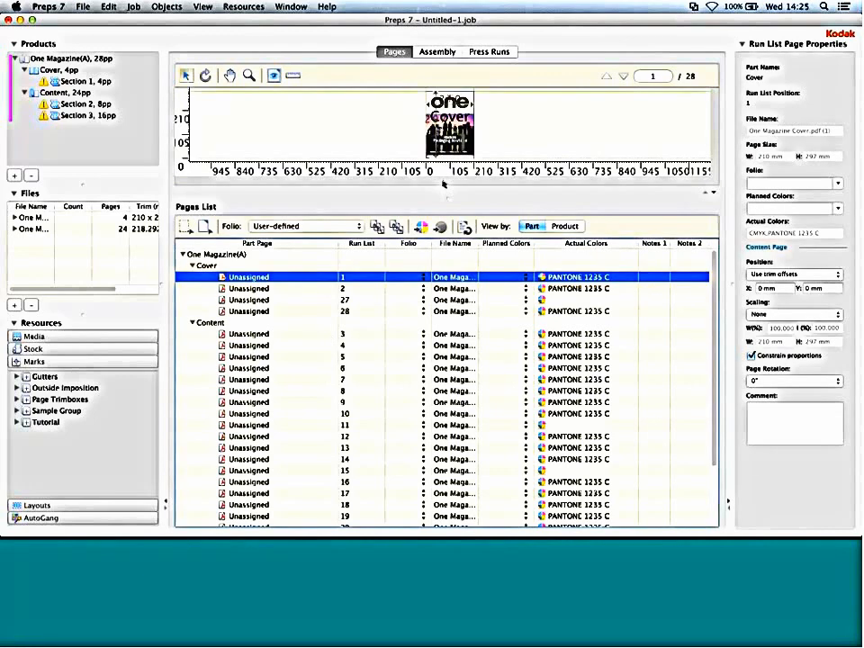
pyautogui.moveTo(454, 195); pyautogui.dragTo(464, 389)
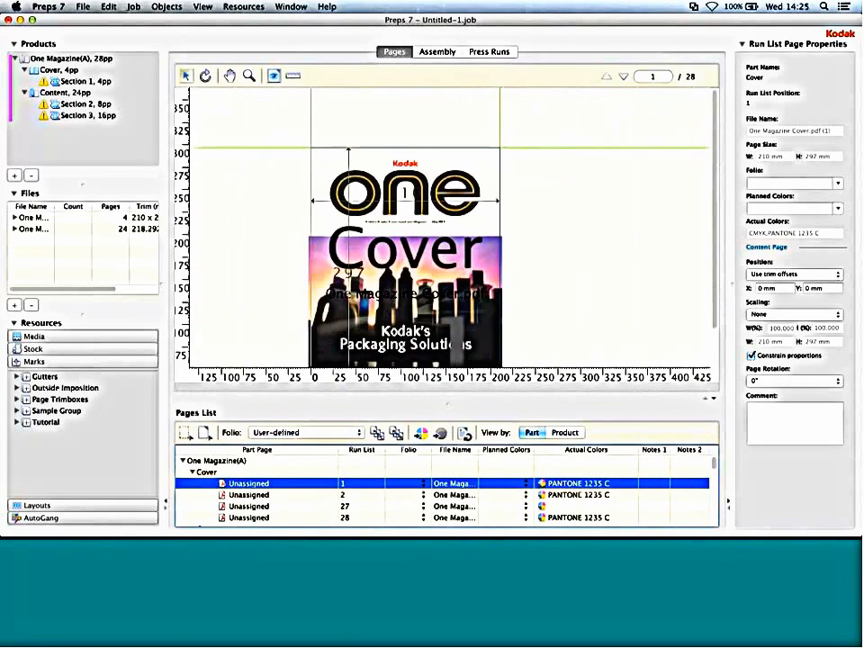
pyautogui.moveTo(446, 389); pyautogui.dragTo(445, 318)
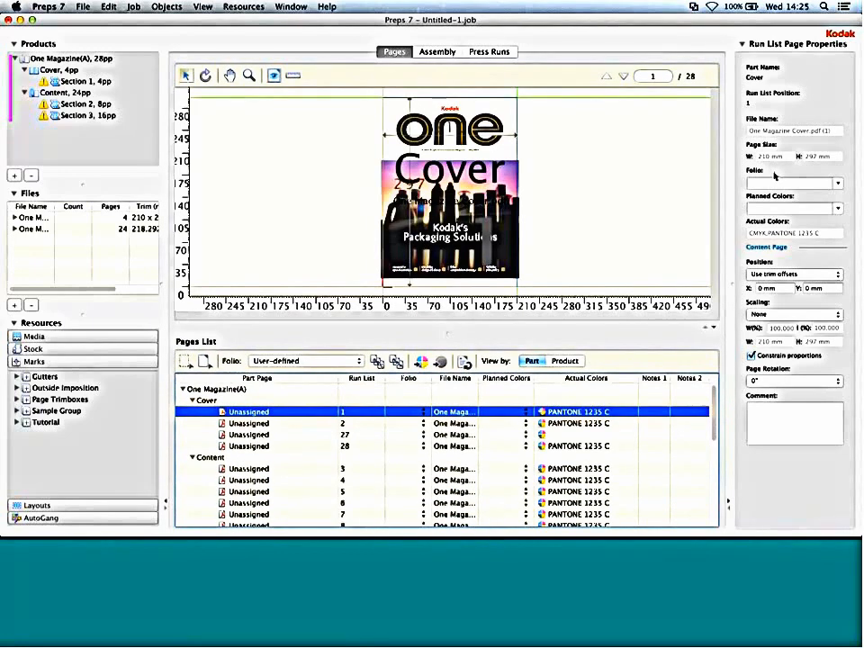
pyautogui.click(221, 390)
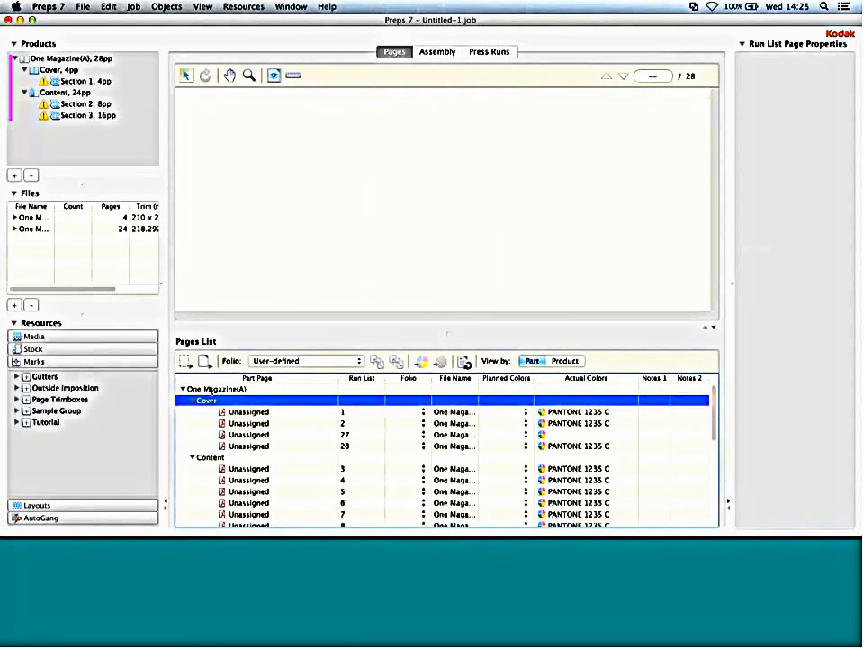
pyautogui.click(223, 411)
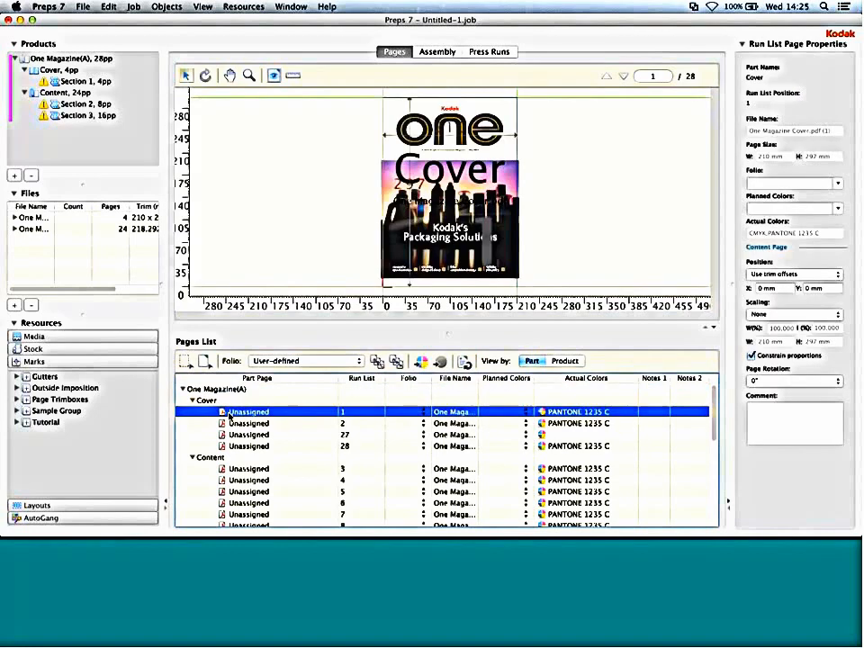
pyautogui.click(221, 391)
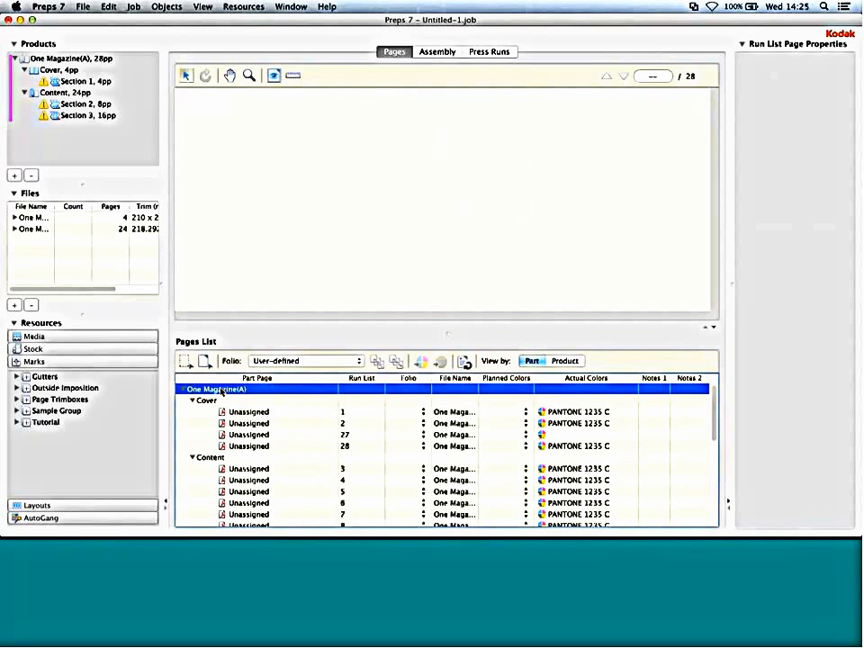
# Step: Assign the fold pattern JDF-F4-2 to the 4-page Cover section in the assembly
pyautogui.click(438, 52)
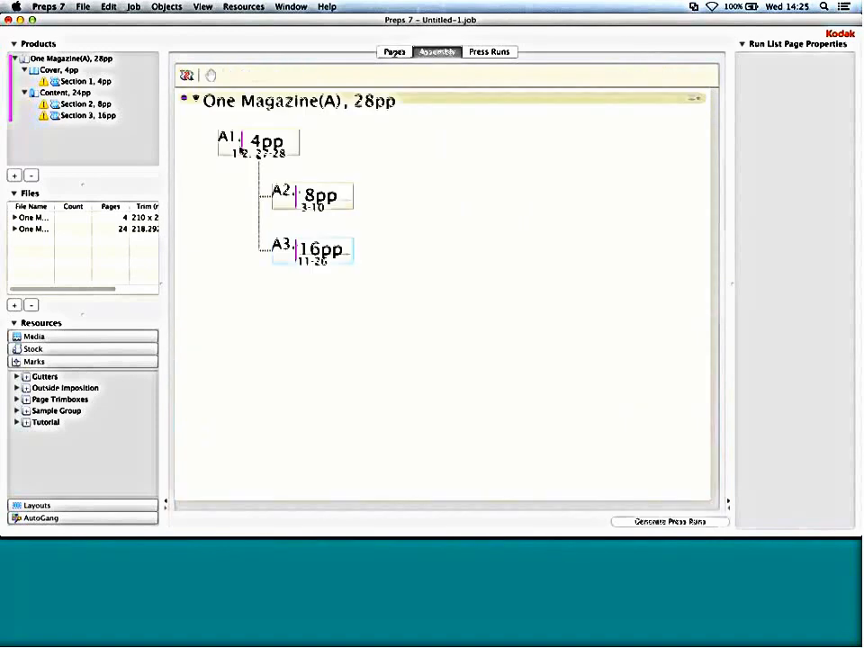
pyautogui.click(256, 141)
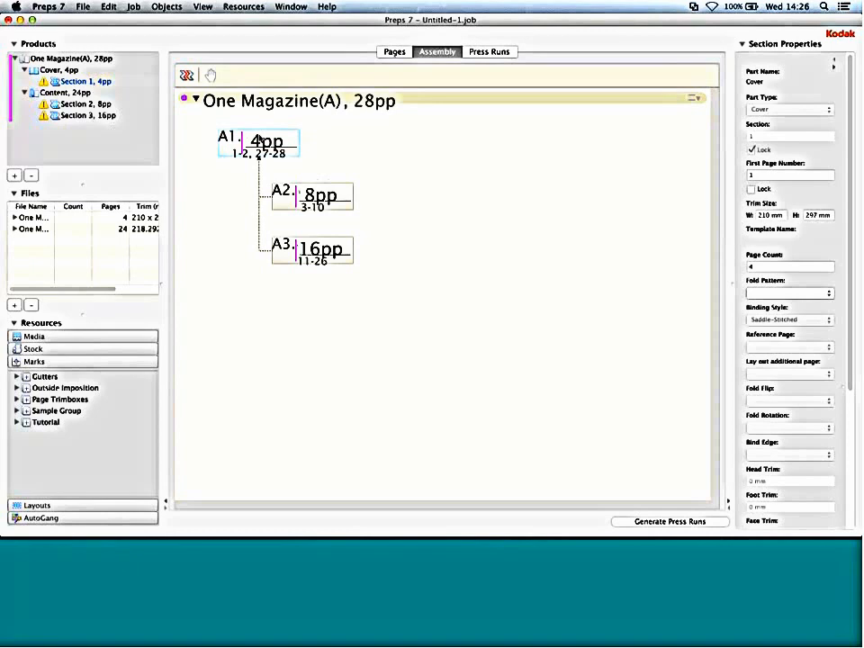
pyautogui.click(790, 293)
pyautogui.click(783, 286)
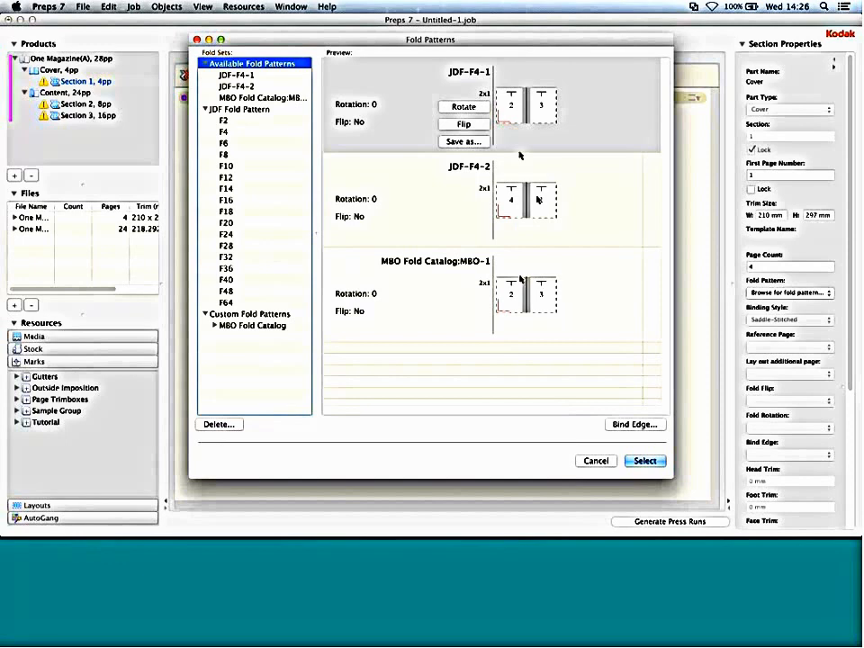
pyautogui.click(645, 460)
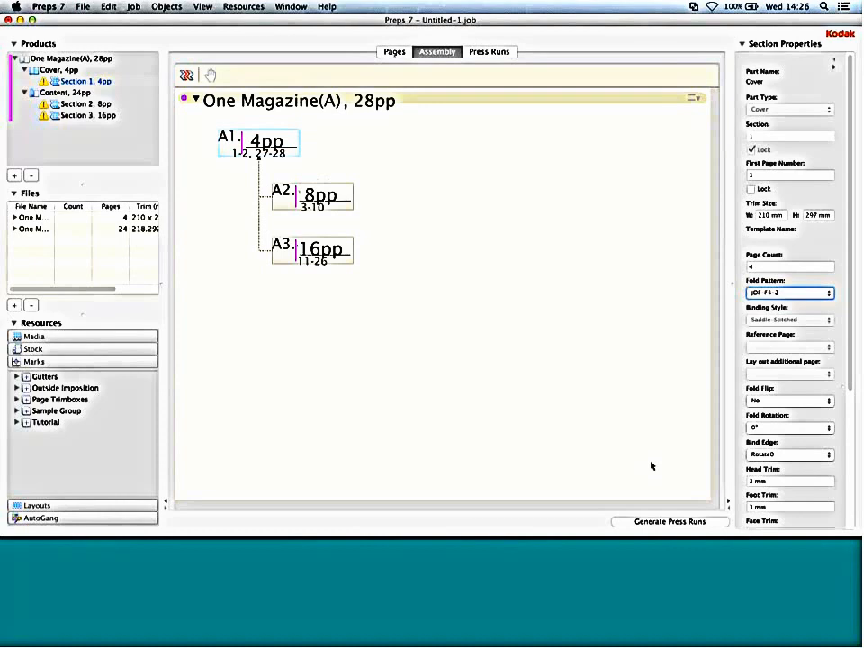
# Step: Assign the fold pattern JDF-F8-7, rotated 90 degrees and flipped, to the 8-page Content section
pyautogui.click(767, 296)
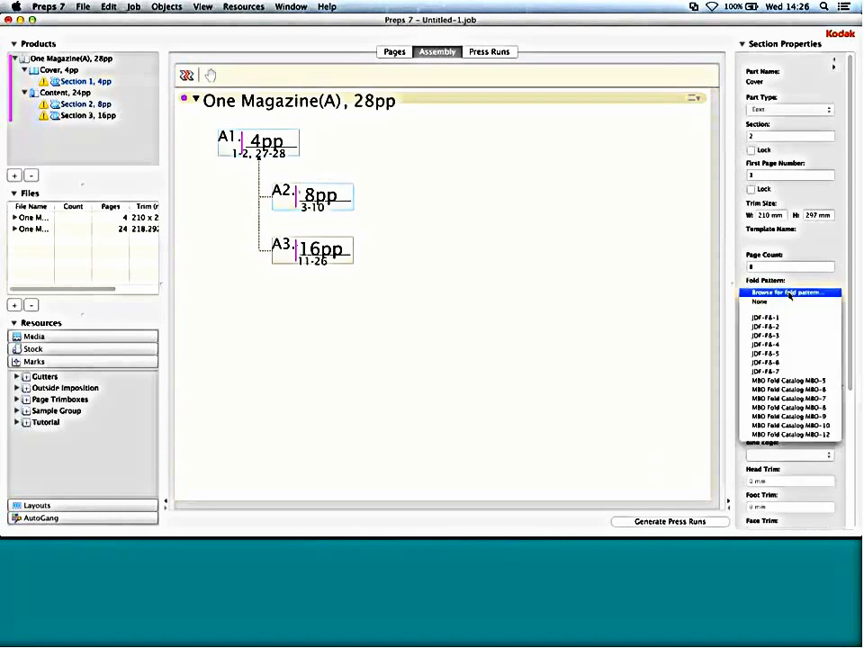
pyautogui.click(787, 294)
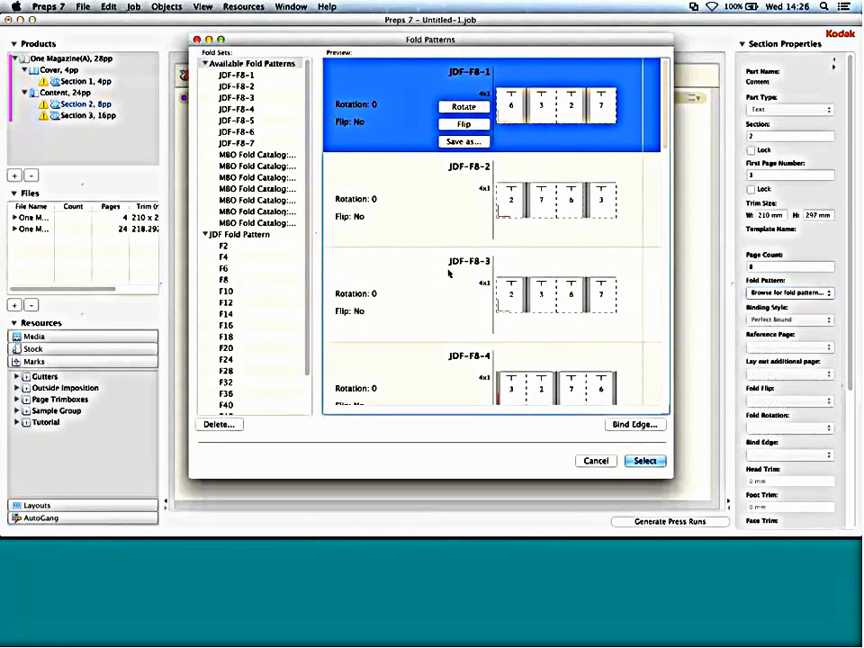
pyautogui.scroll(-10, 448, 273)
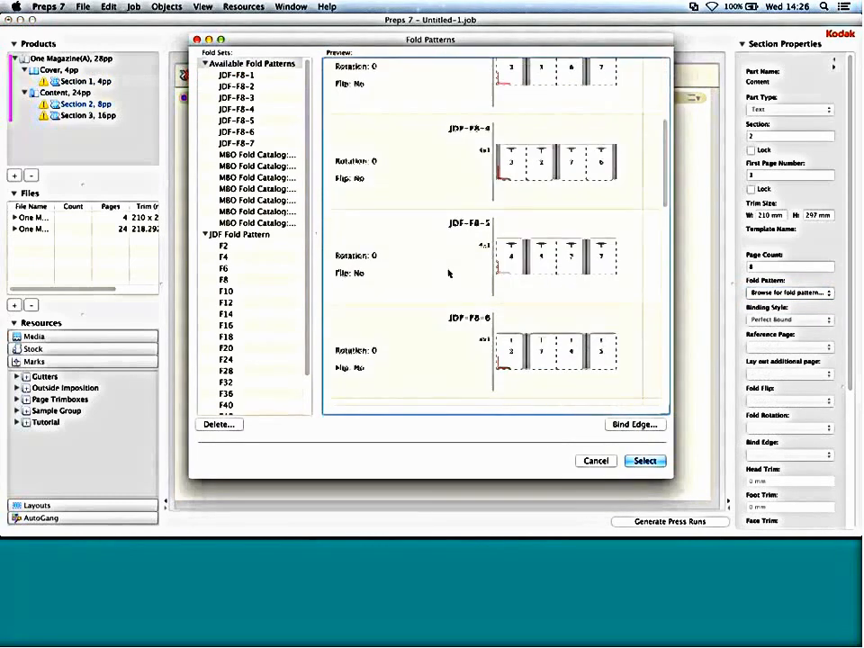
pyautogui.click(461, 271)
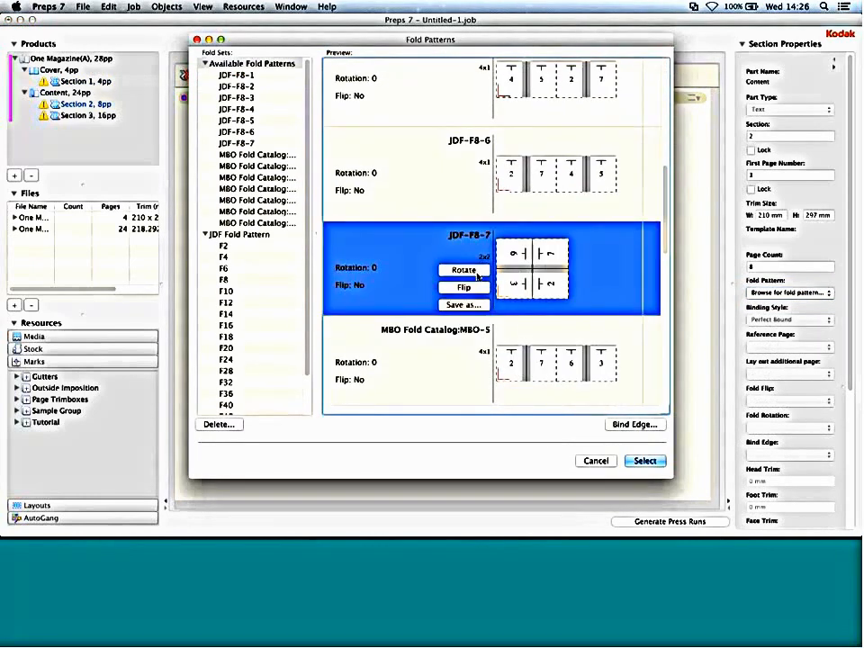
pyautogui.click(476, 272)
pyautogui.click(462, 288)
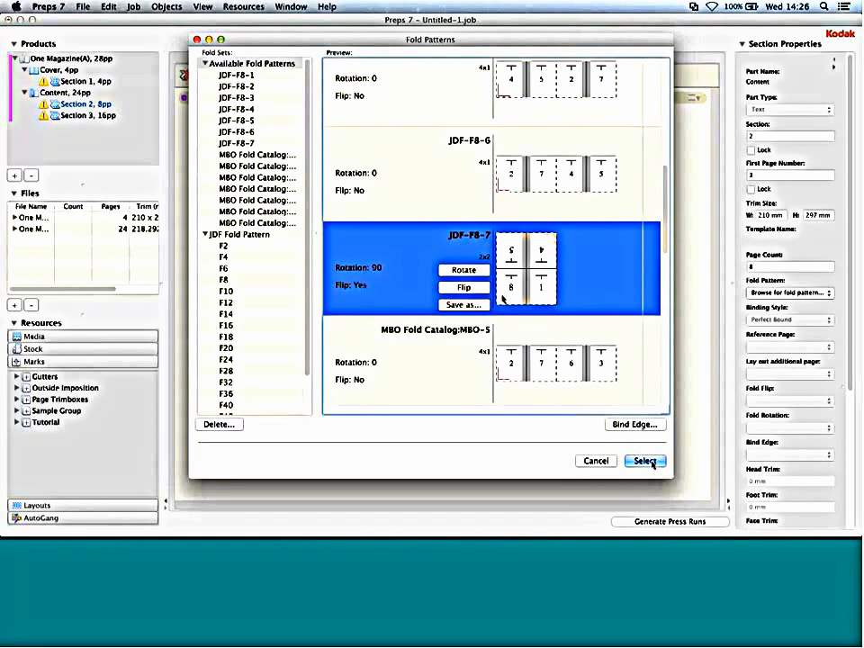
pyautogui.press('Return')
# Step: Assign the fold pattern JDF-F16-8 to the 16-page Content section and show the press runs
pyautogui.click(277, 256)
pyautogui.click(780, 292)
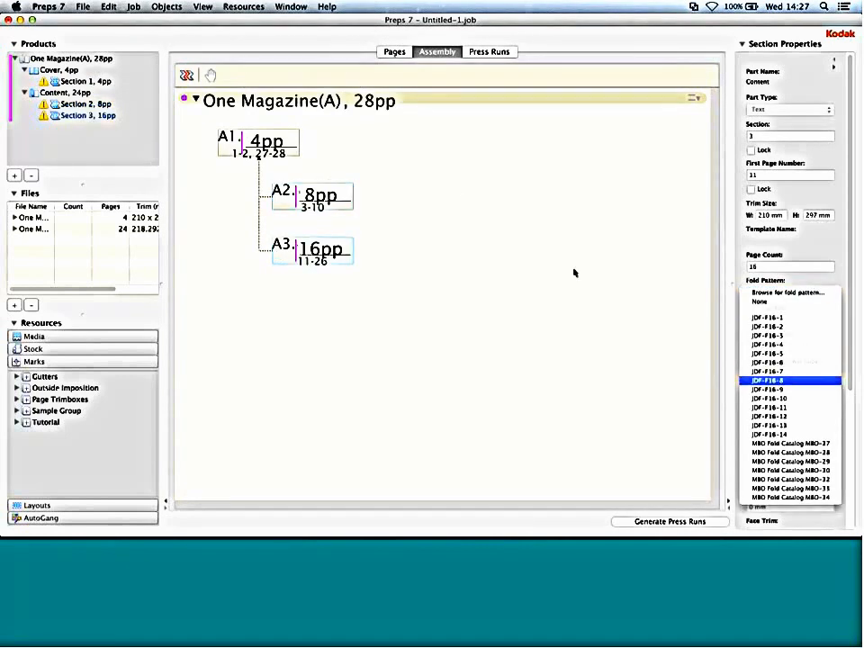
pyautogui.click(771, 371)
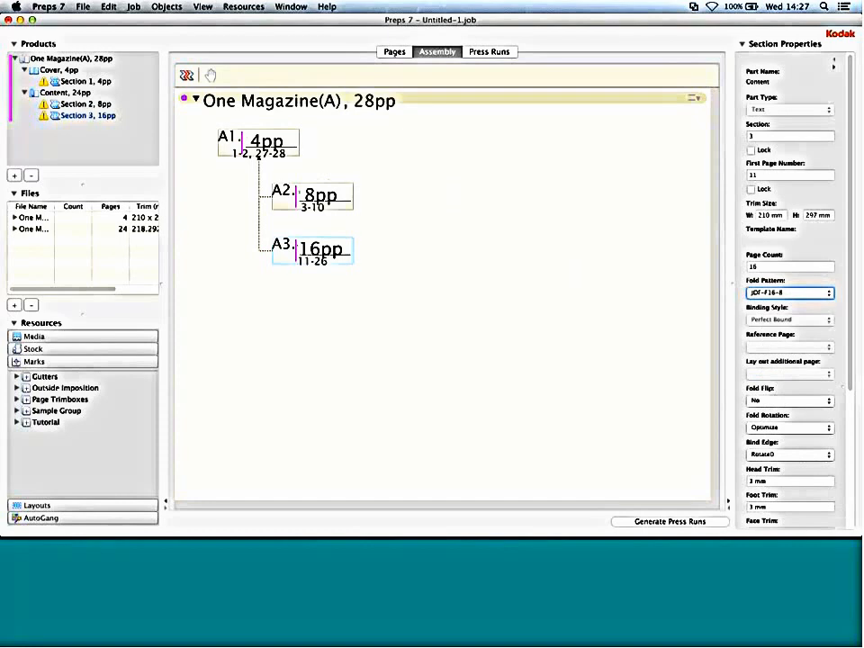
pyautogui.scroll(-3, 765, 270)
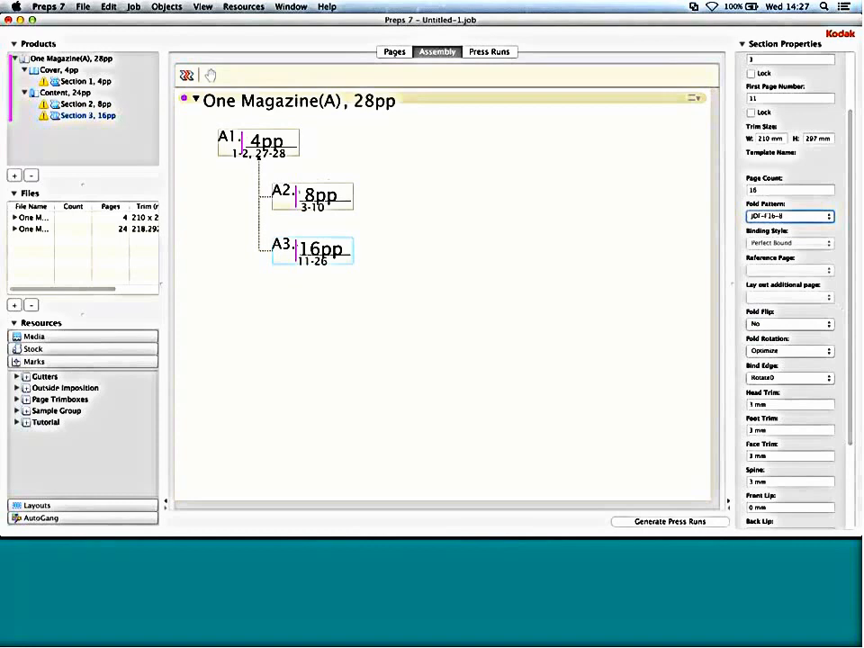
pyautogui.click(491, 52)
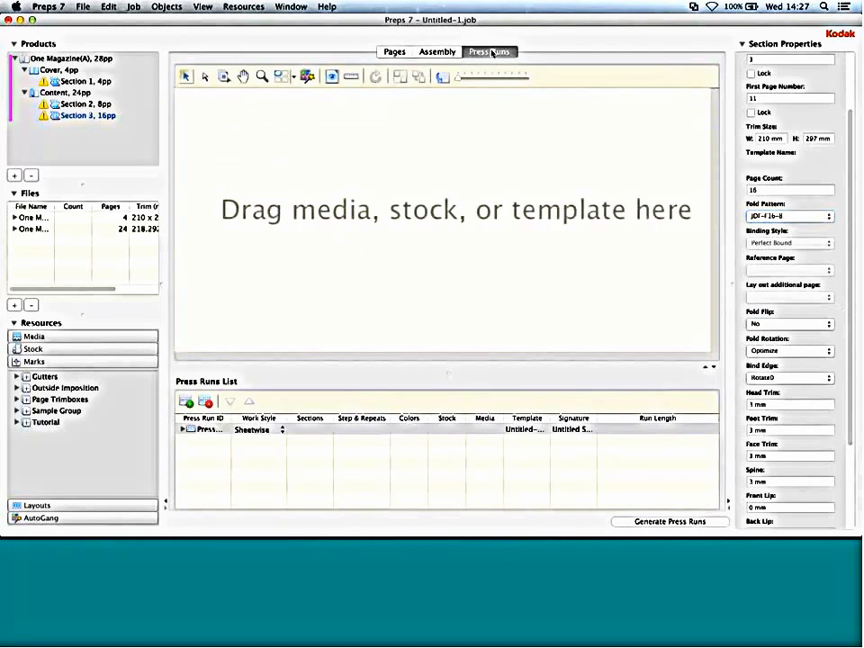
# Step: Generate the press runs and inspect the cover placements on the front of Press Run 1
pyautogui.click(680, 522)
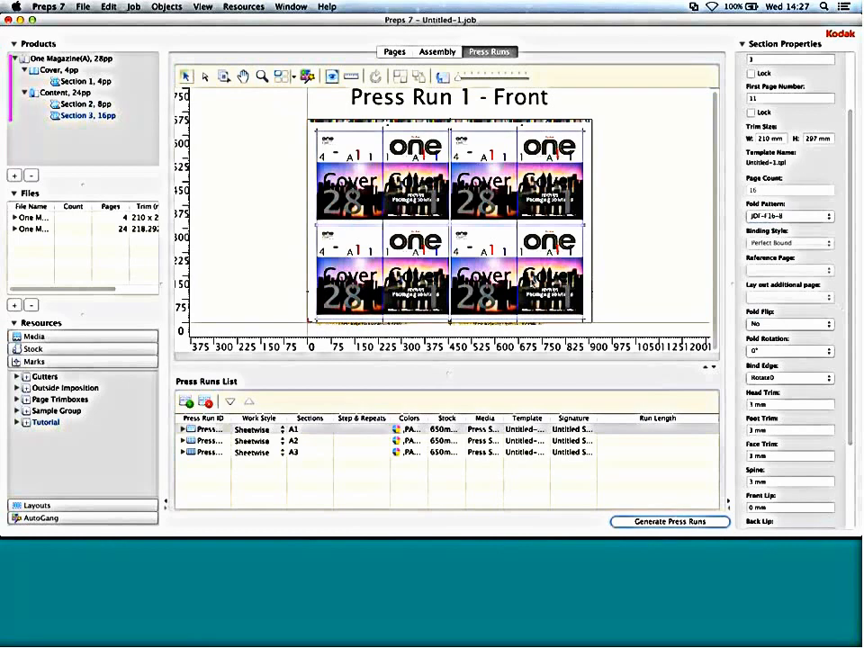
pyautogui.click(534, 282)
pyautogui.click(396, 279)
pyautogui.click(396, 184)
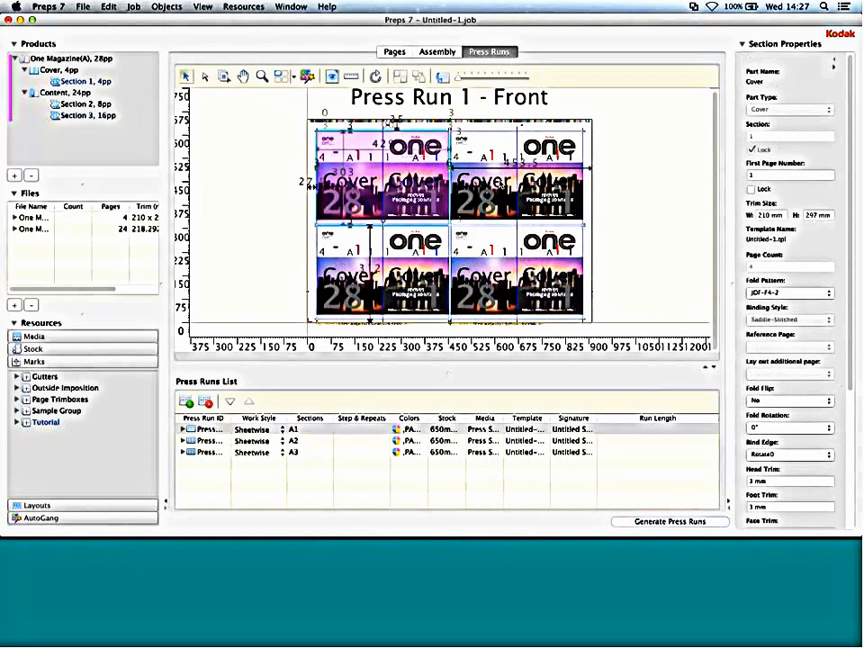
pyautogui.click(501, 184)
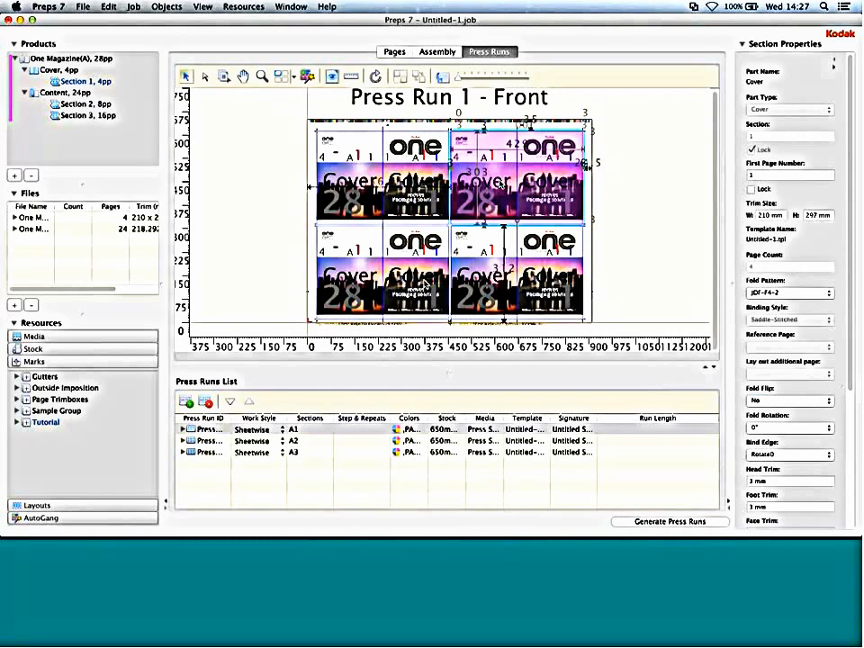
# Step: Review the sheets of Press Runs 2 and 3, comparing the front and back sides of Press Run 3
pyautogui.click(206, 442)
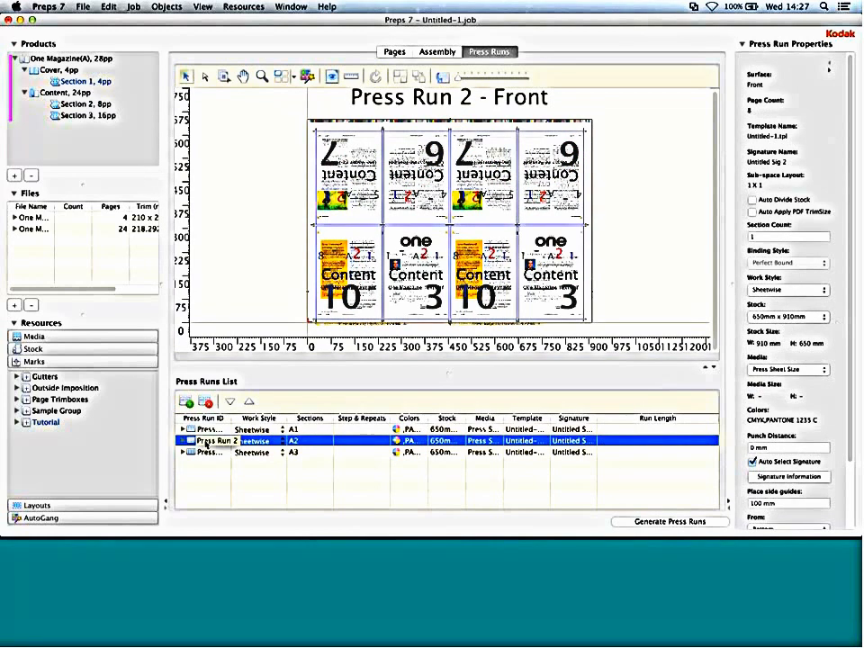
pyautogui.click(208, 453)
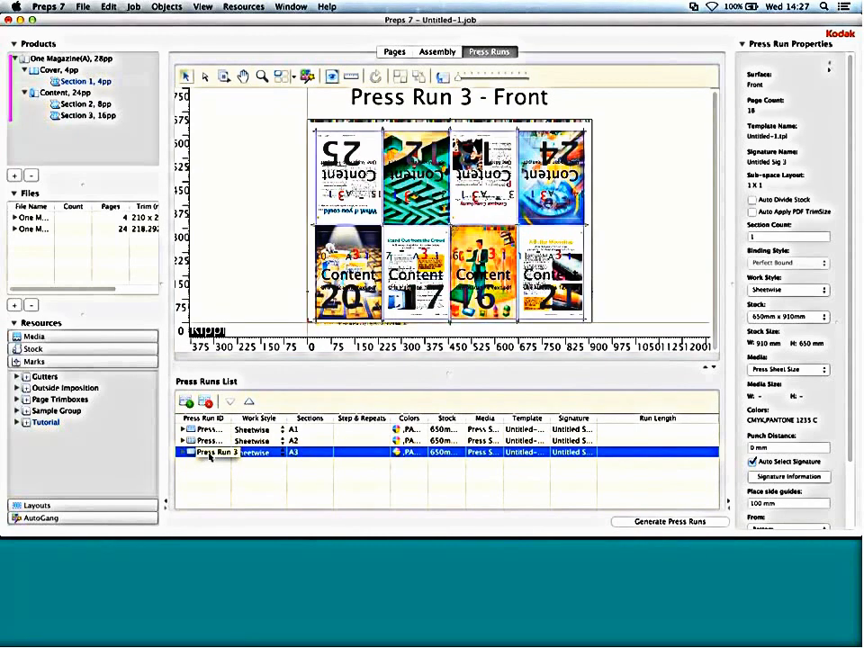
pyautogui.click(442, 76)
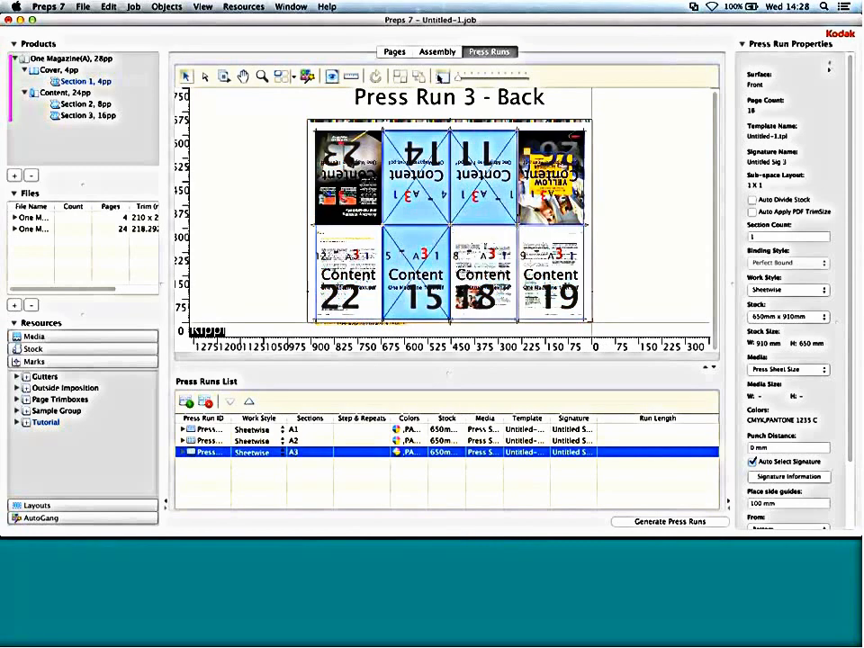
pyautogui.click(442, 77)
pyautogui.moveTo(457, 79); pyautogui.dragTo(530, 81)
pyautogui.click(443, 77)
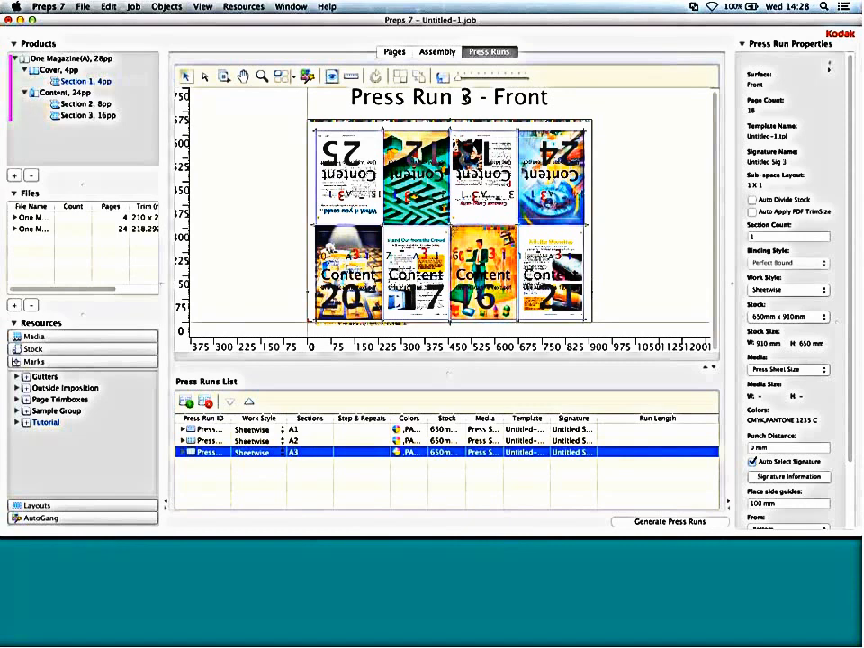
# Step: Bring up the print settings for the job layout report and open Job Layout Report.pdf from the desktop
pyautogui.click(83, 6)
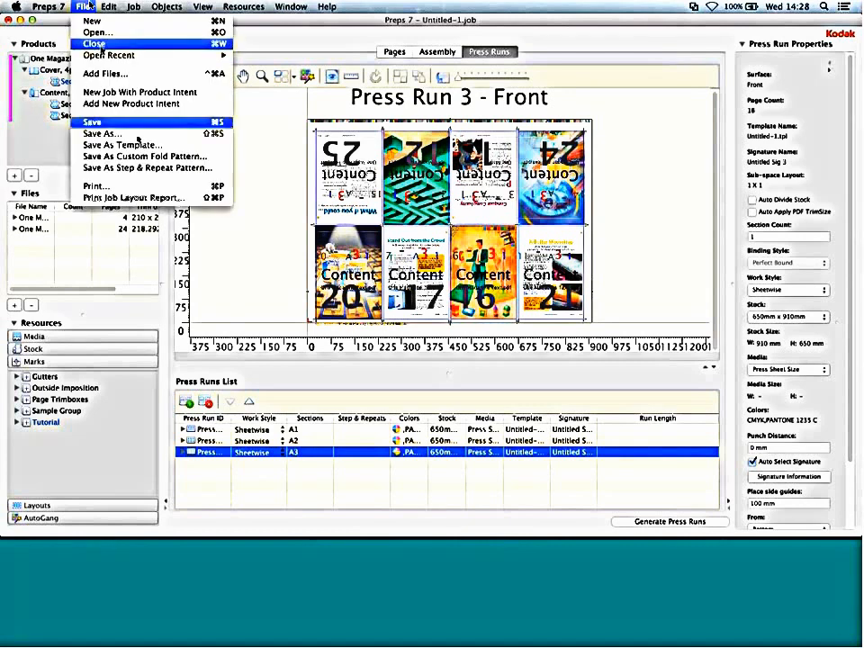
pyautogui.click(178, 198)
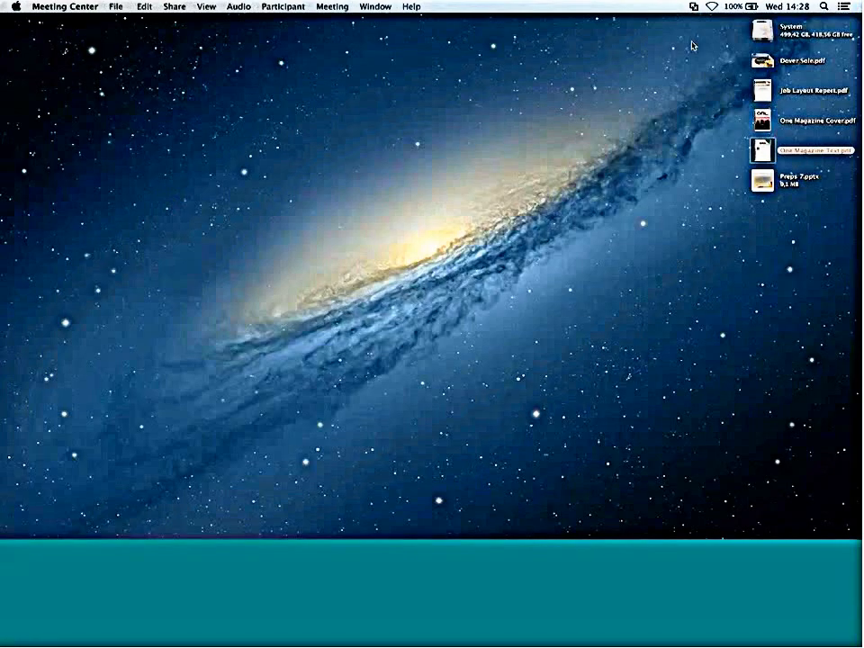
pyautogui.doubleClick(762, 90)
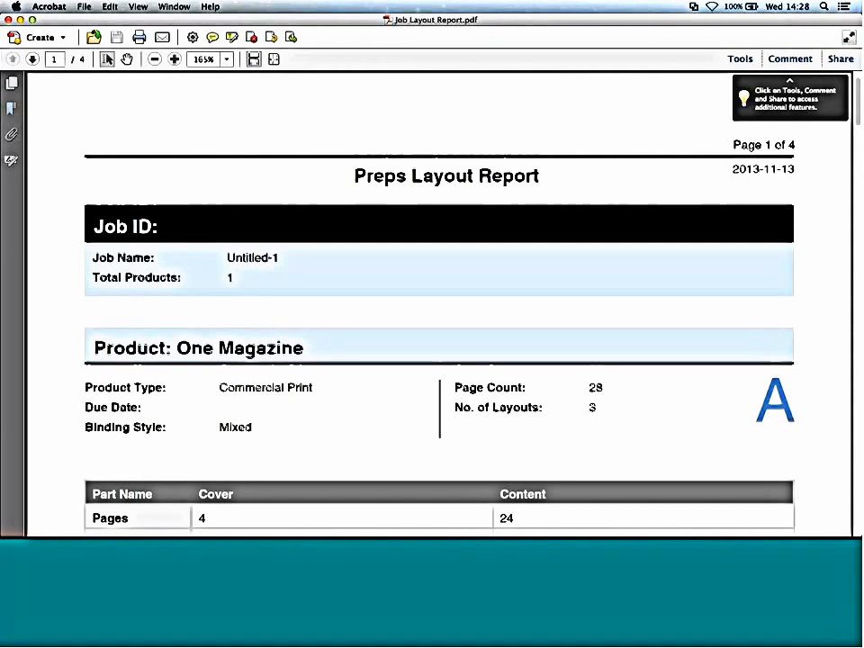
# Step: Read the report's job and product summary and continue to the first press run's front layout on page 2
pyautogui.scroll(-2, 393, 157)
pyautogui.scroll(-5, 393, 157)
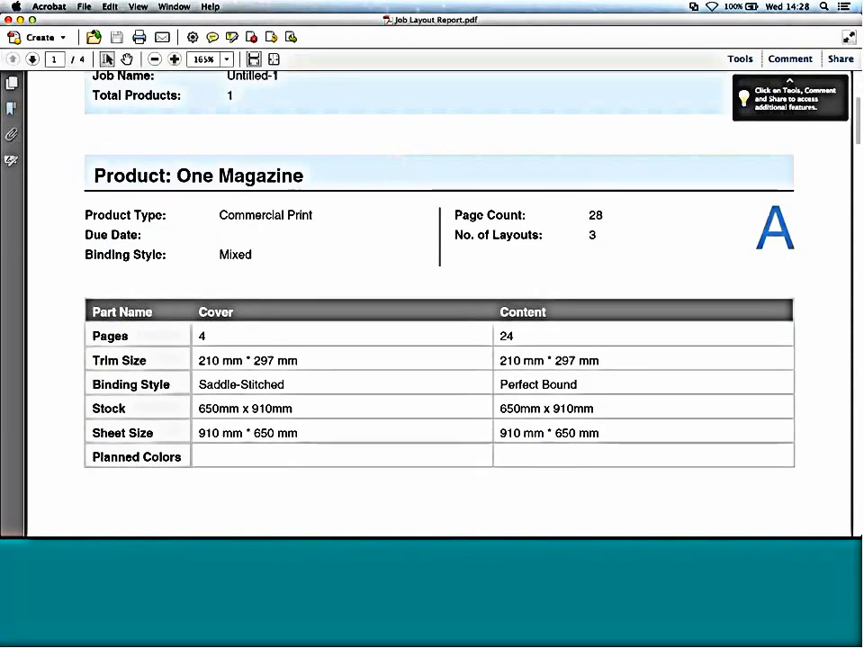
pyautogui.scroll(2, 279, 144)
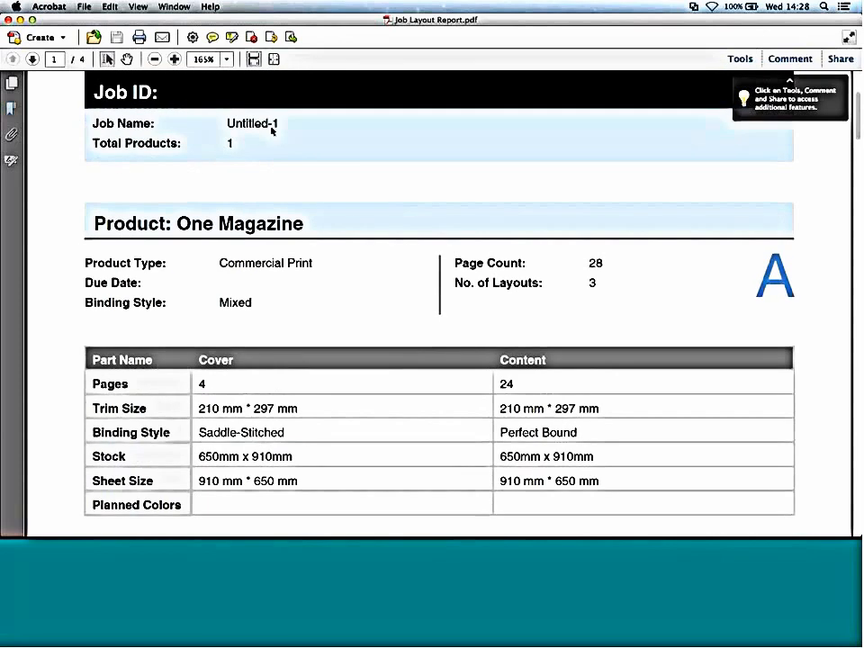
pyautogui.scroll(-1, 313, 142)
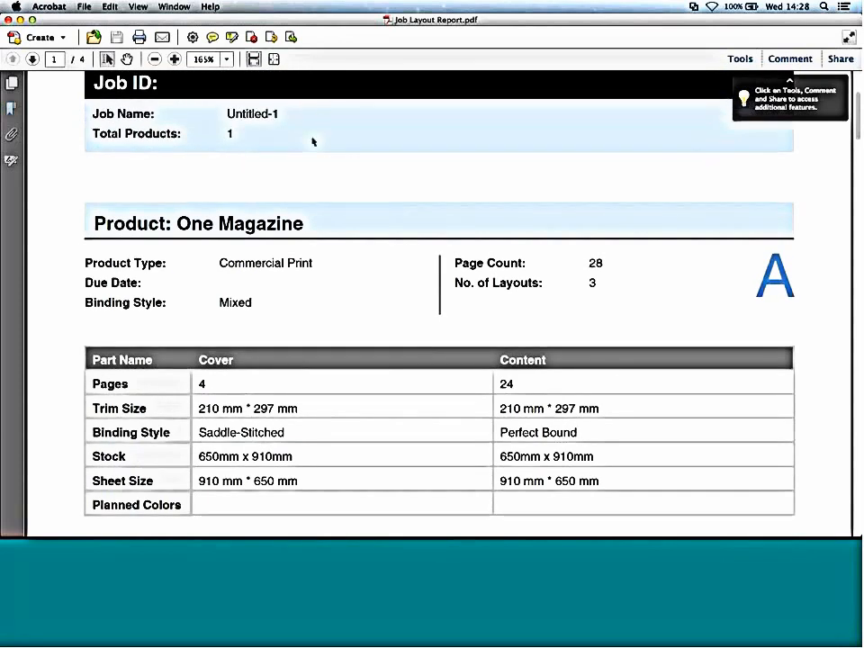
pyautogui.scroll(-3, 313, 143)
pyautogui.scroll(-20, 233, 270)
pyautogui.scroll(-15, 232, 284)
pyautogui.scroll(-2, 234, 284)
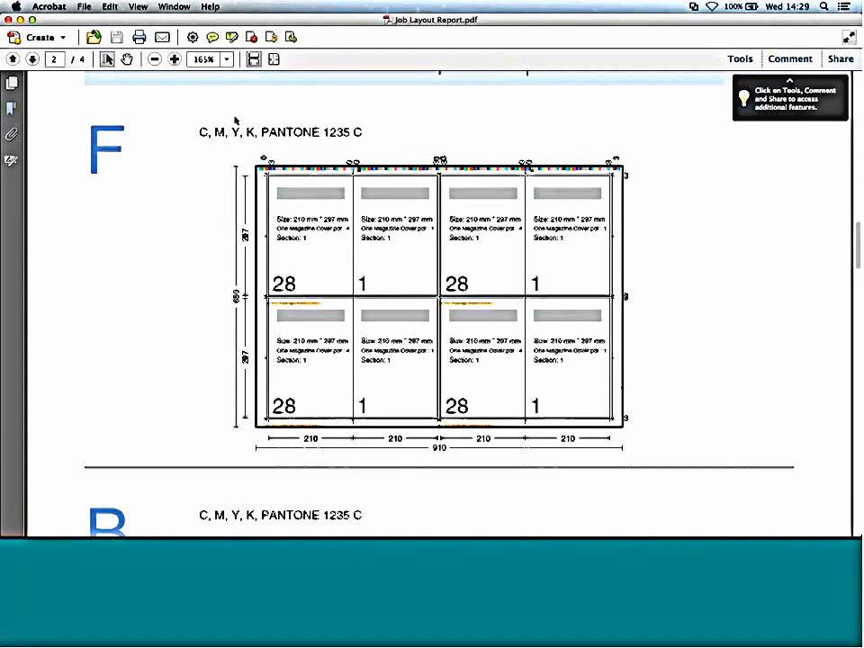
# Step: Examine the first press run's front layout at 300% and 150% magnification
pyautogui.press('super+plus')
pyautogui.press('super+plus')
pyautogui.moveTo(380, 232); pyautogui.dragTo(463, 277)
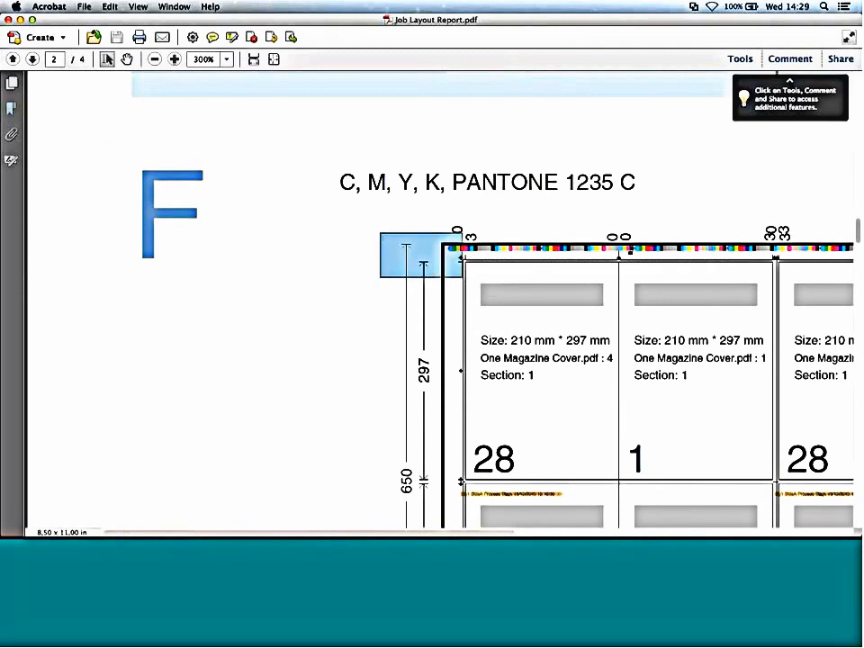
pyautogui.press('super+0')
pyautogui.press('super+plus')
pyautogui.press('super+plus')
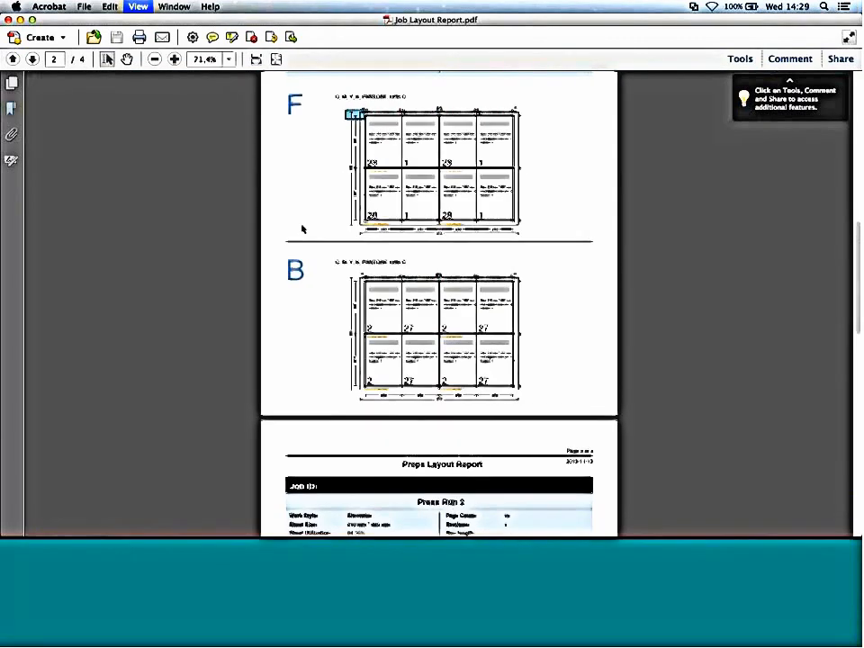
pyautogui.press('super+plus')
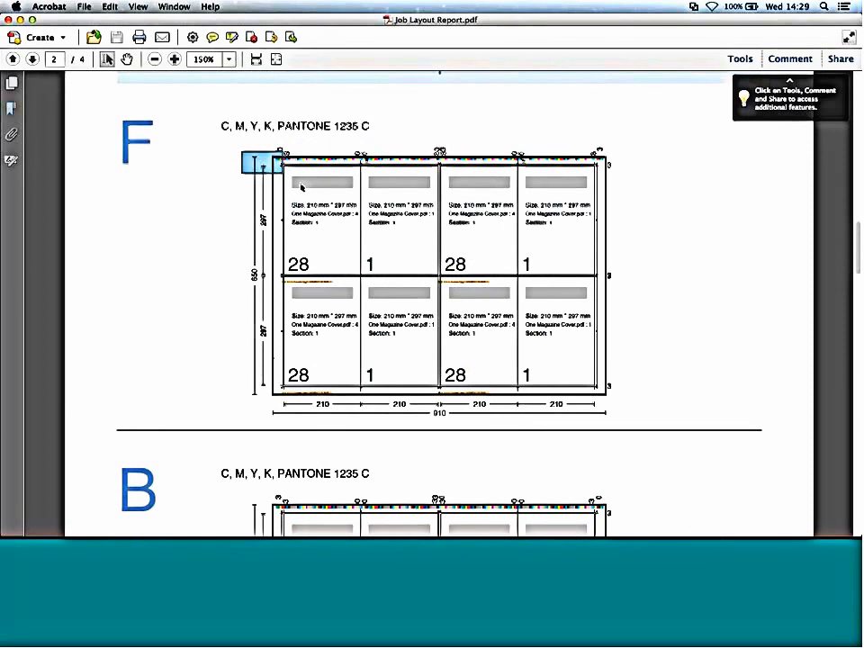
# Step: Review the remaining layouts in the report through Press Run 3, and quit Acrobat
pyautogui.scroll(-2, 297, 198)
pyautogui.scroll(-10, 303, 220)
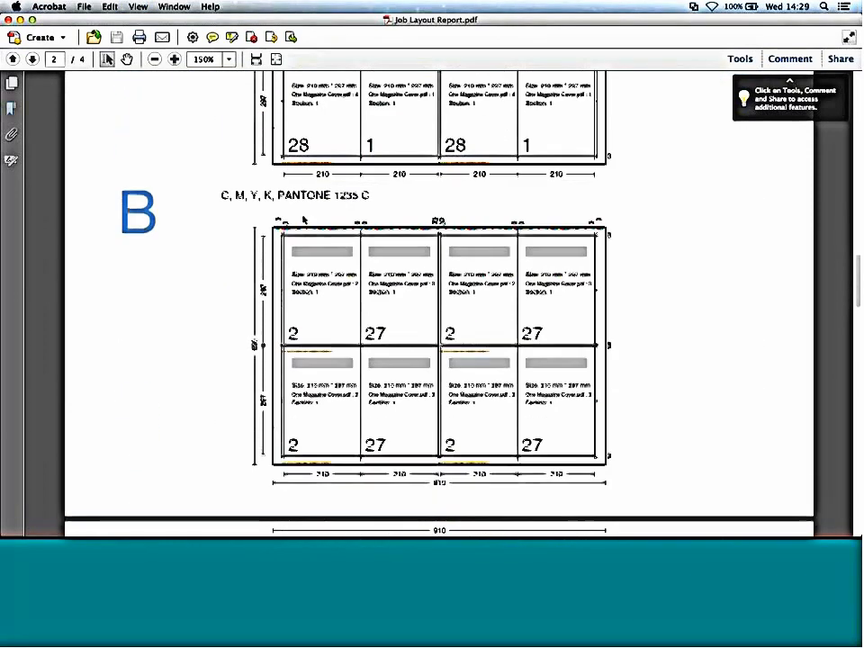
pyautogui.scroll(-15, 304, 219)
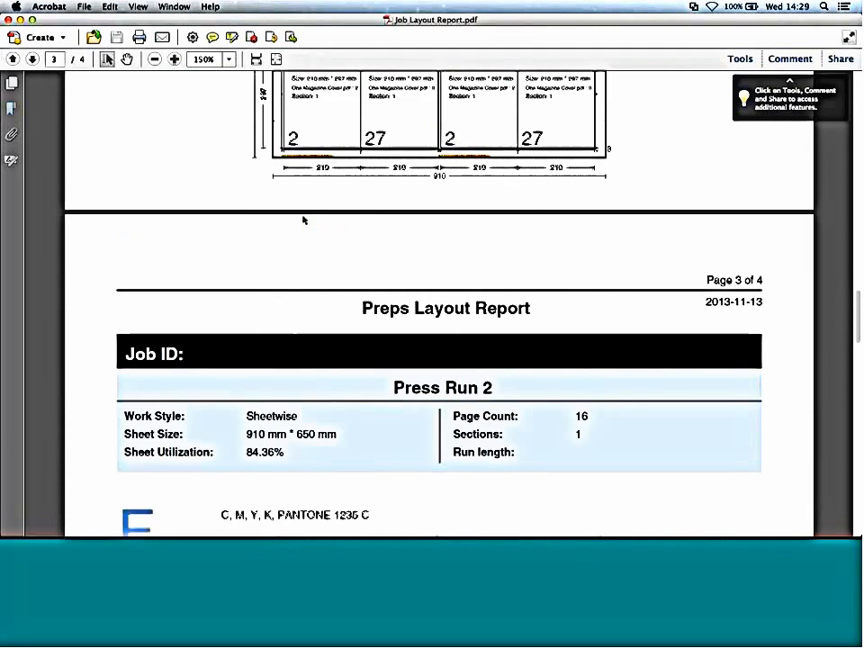
pyautogui.scroll(-1, 305, 218)
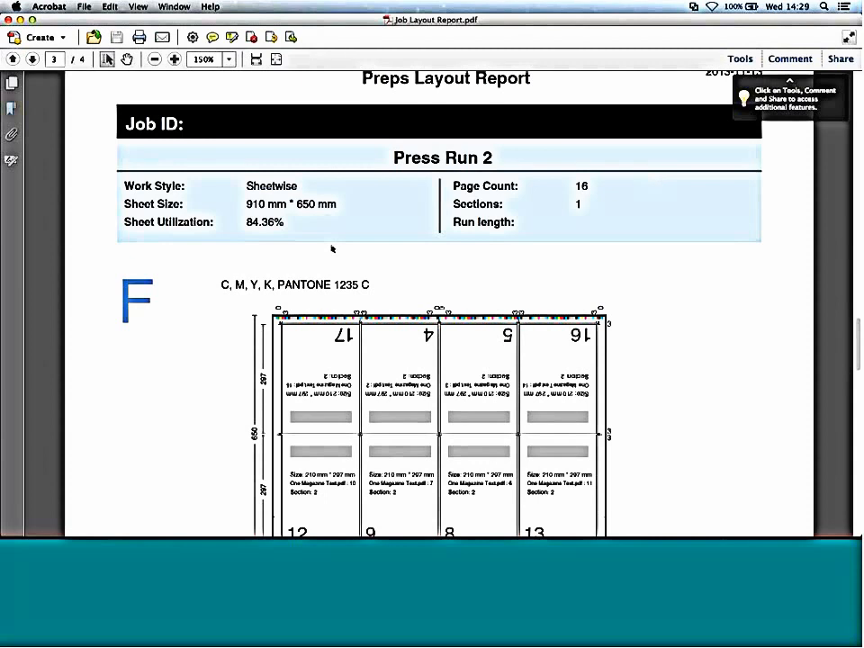
pyautogui.scroll(-15, 282, 225)
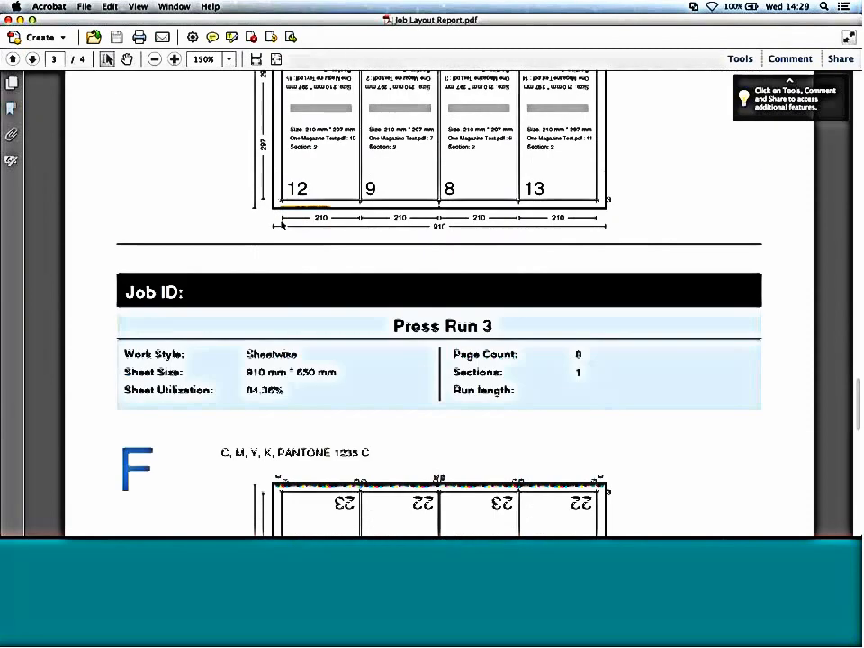
pyautogui.scroll(-5, 282, 225)
pyautogui.scroll(-1, 282, 225)
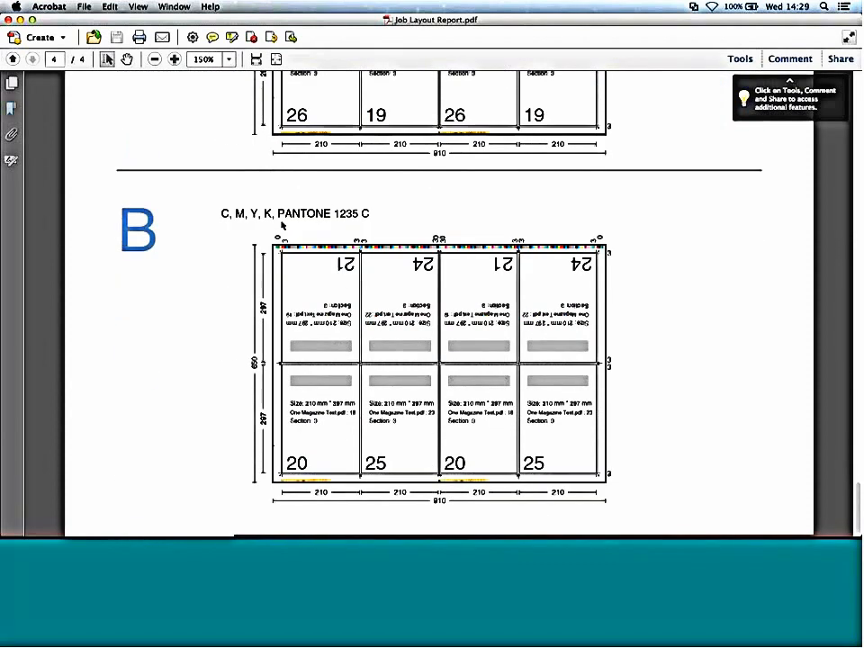
pyautogui.press('super+q')
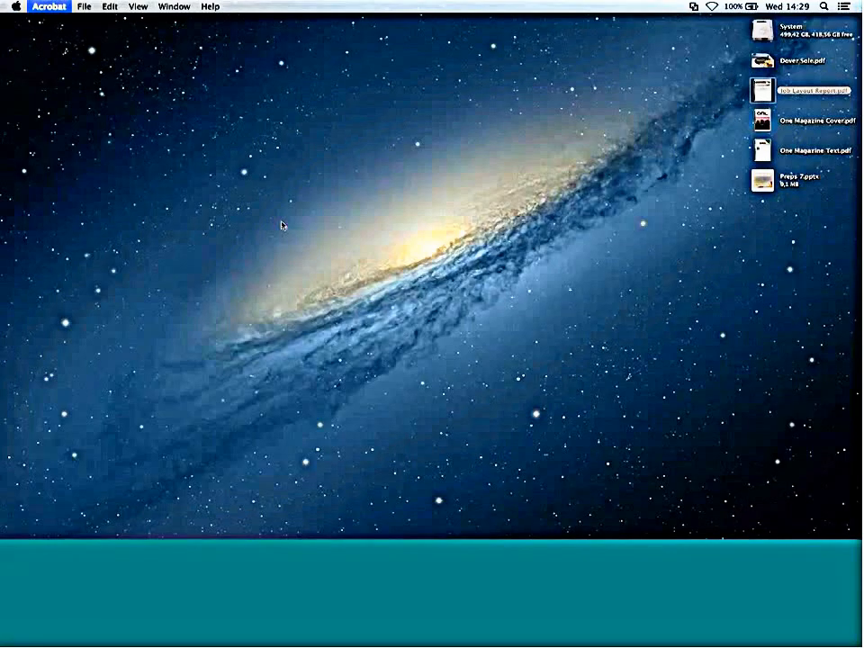
# Step: Switch back to Preps 7 and cancel printing the job layout report
pyautogui.press('super+Tab')
pyautogui.press('super+Tab')
pyautogui.press('super+Tab')
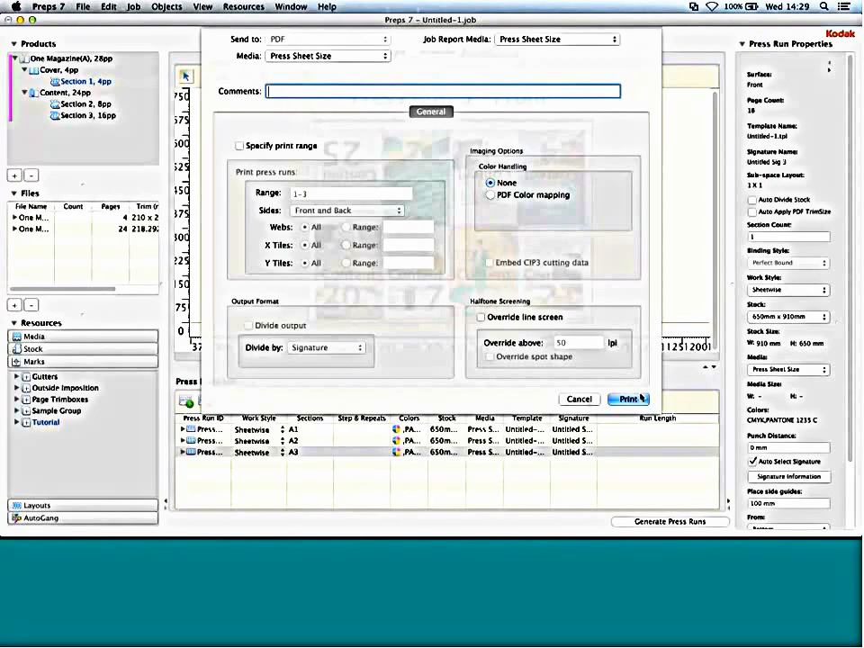
pyautogui.click(581, 400)
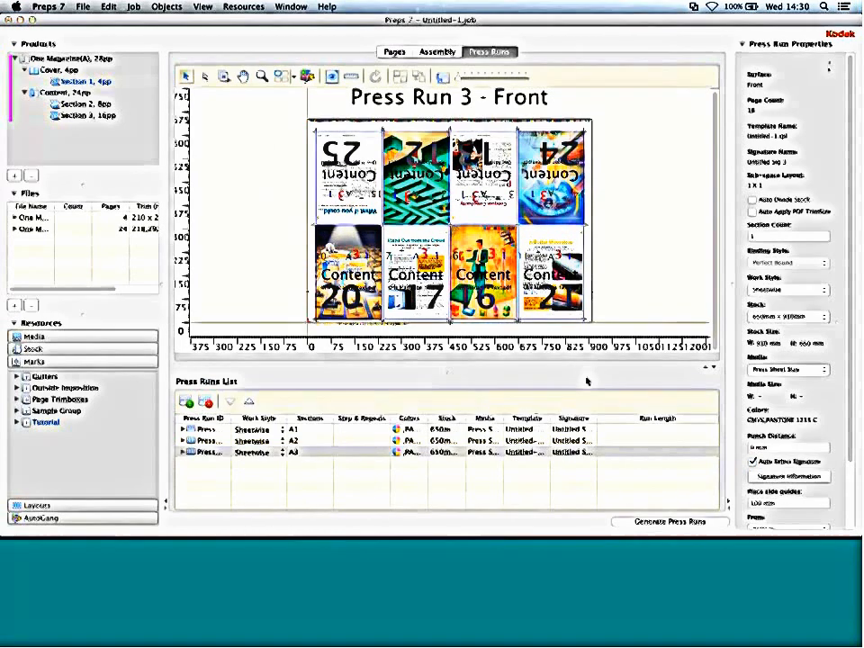
# Step: Start a new job and edit its product, naming it Book with a page count of 102
pyautogui.press('F11')
pyautogui.press('F11')
pyautogui.click(440, 56)
pyautogui.rightClick(50, 59)
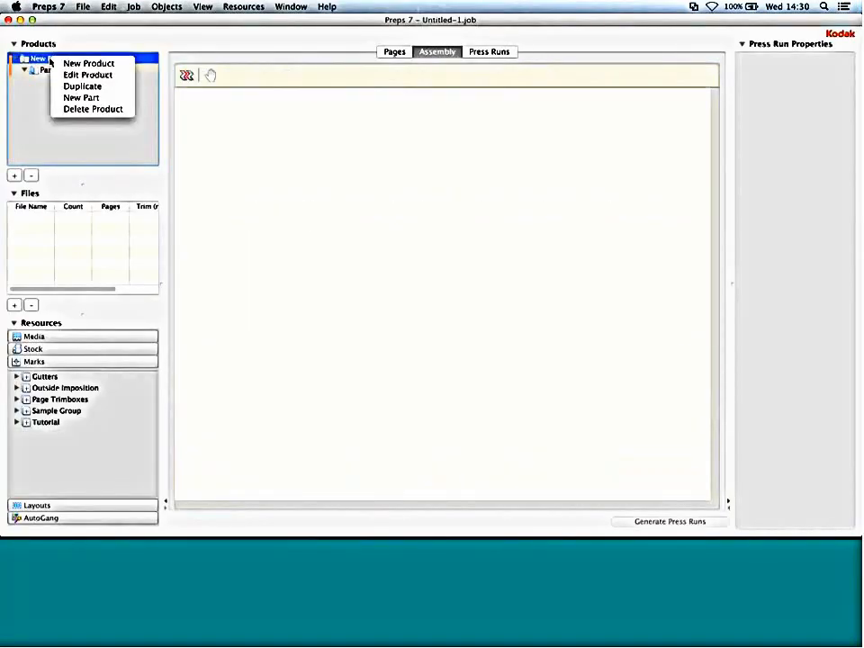
pyautogui.click(81, 74)
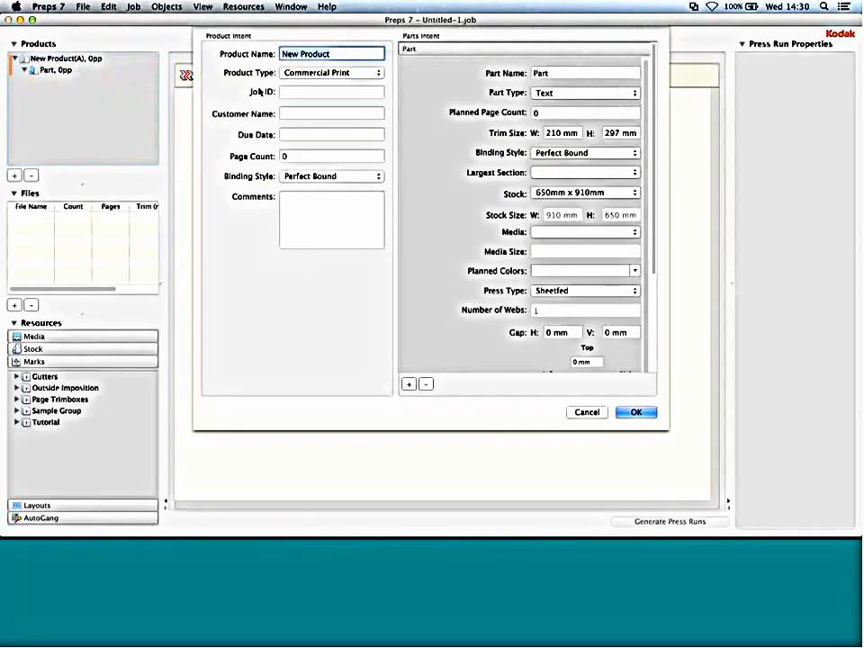
pyautogui.write('Book')
pyautogui.press('Tab')
pyautogui.press('Tab')
pyautogui.press('Tab')
pyautogui.press('Tab')
# Step: Define the Cover part as type Cover with 4 planned pages, a largest section of 4 pp and 455mm x 650mm stock
pyautogui.click(558, 72)
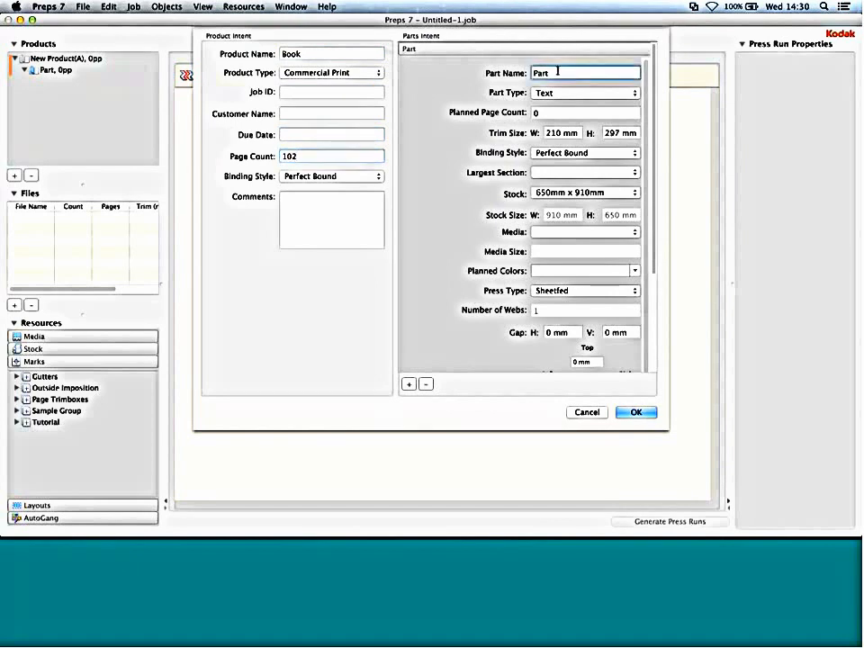
pyautogui.write('Cover')
pyautogui.press('Tab')
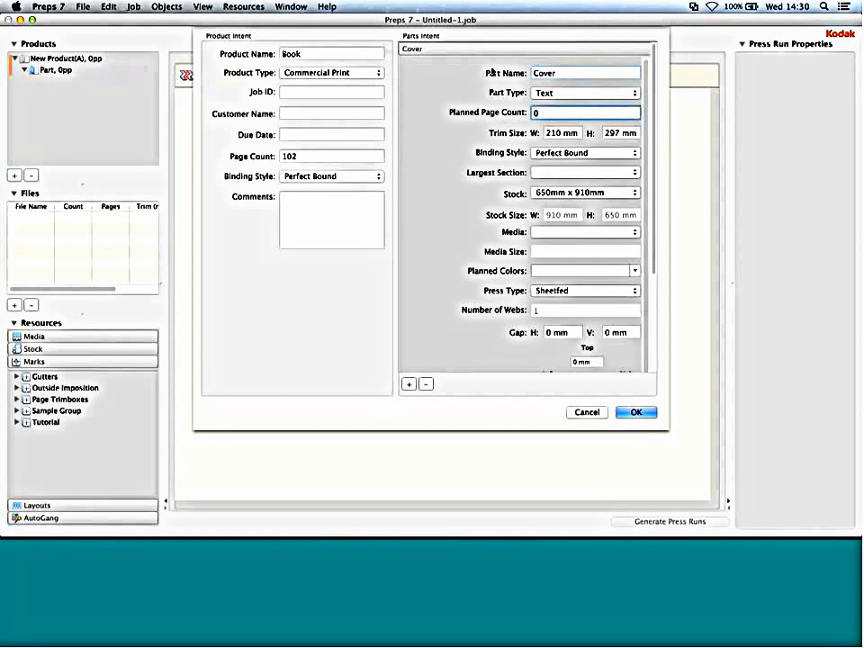
pyautogui.click(576, 93)
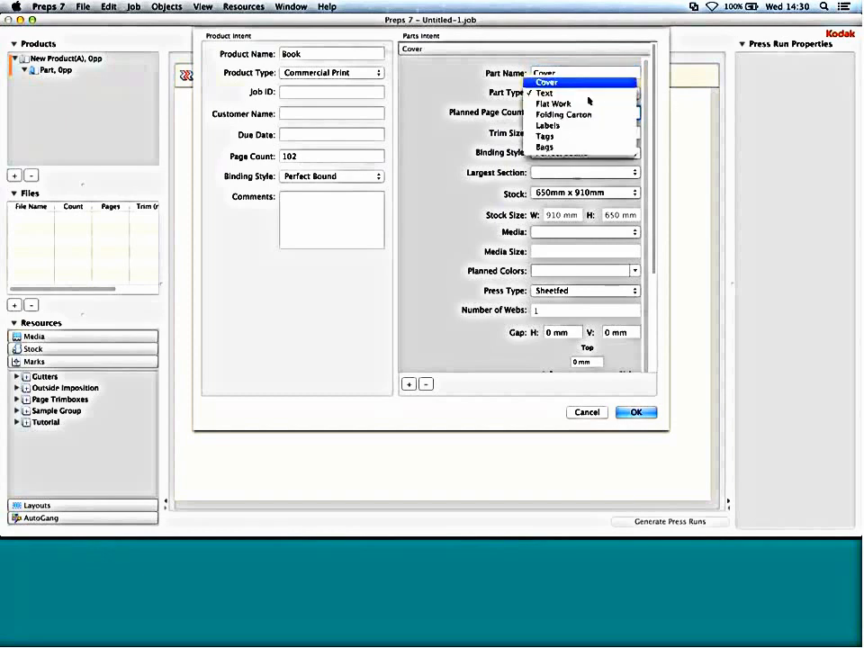
pyautogui.click(551, 82)
pyautogui.click(564, 174)
pyautogui.click(558, 182)
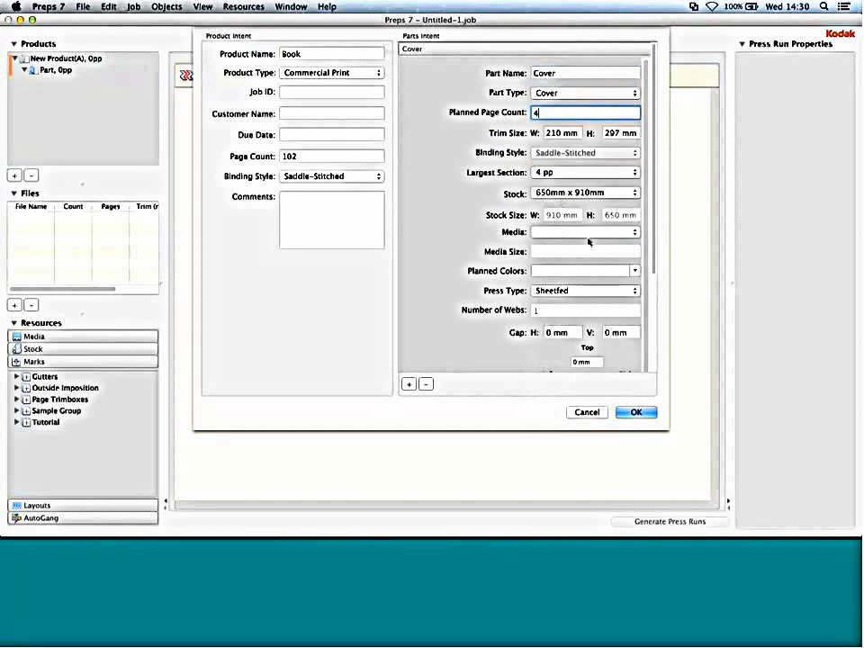
pyautogui.click(592, 193)
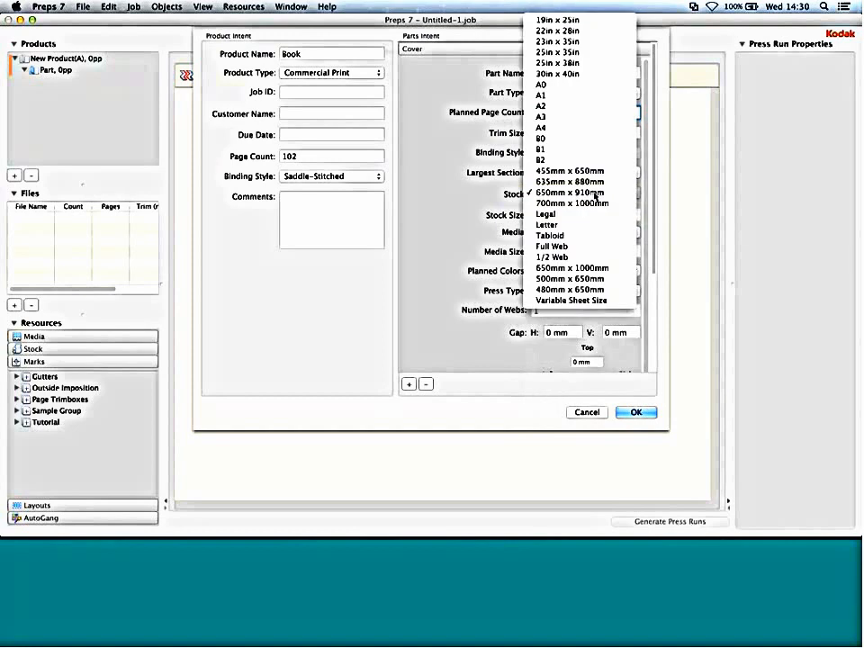
pyautogui.click(570, 170)
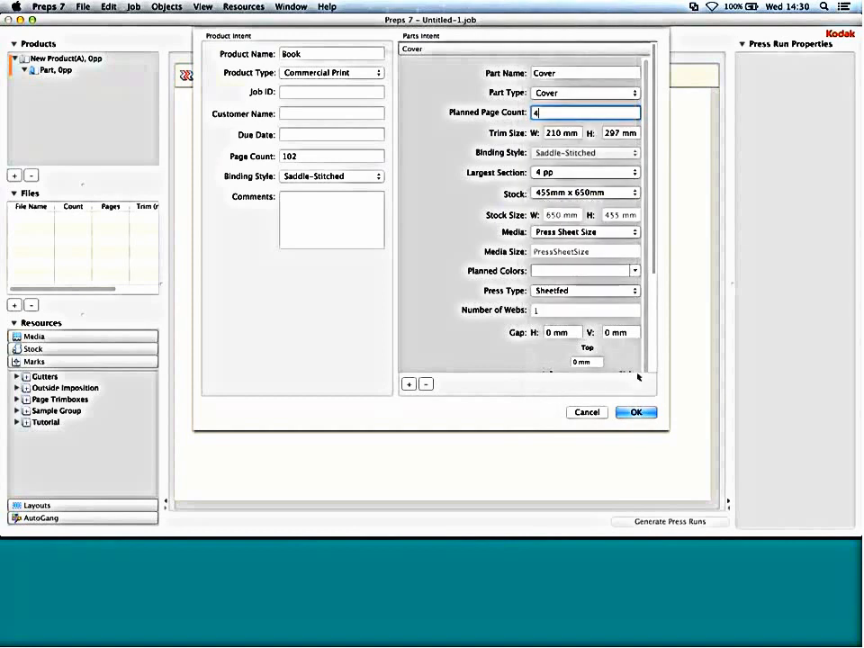
# Step: Add a Content part with 96 planned pages, Perfect Bound binding, a largest section of 16 pp and Press Sheet Size media
pyautogui.click(410, 385)
pyautogui.write('Content')
pyautogui.press('Tab')
pyautogui.write('9')
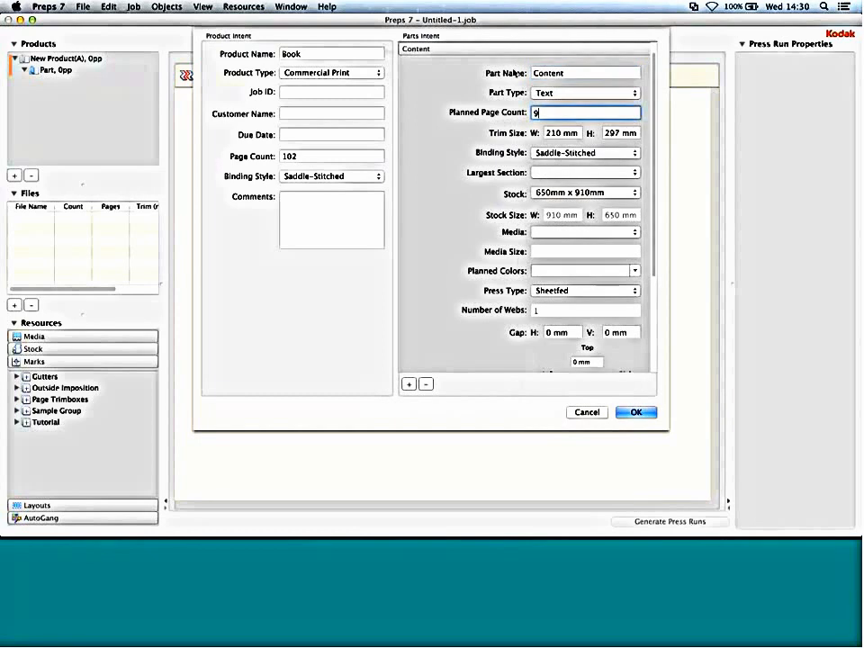
pyautogui.click(565, 172)
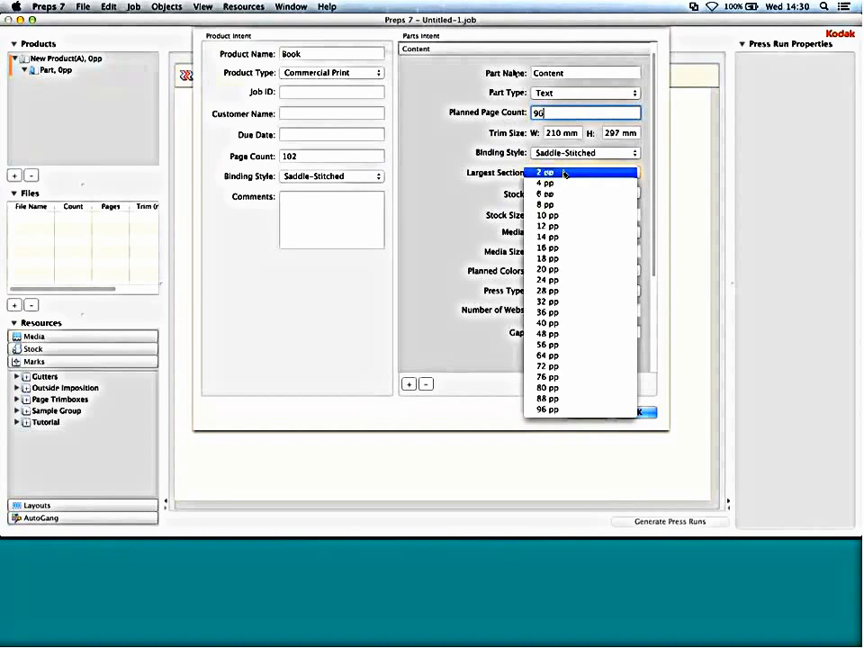
pyautogui.click(568, 248)
pyautogui.click(575, 154)
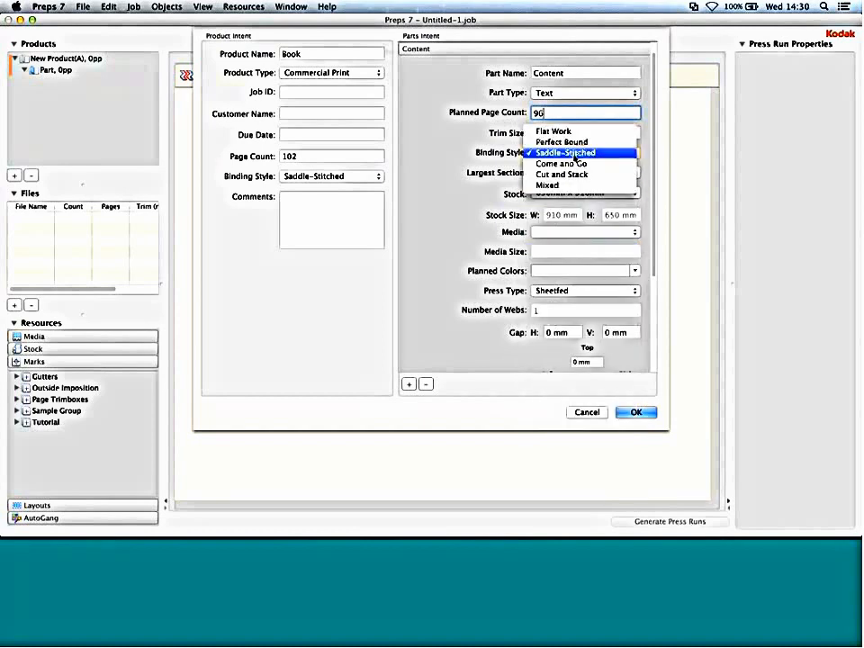
pyautogui.click(562, 142)
pyautogui.click(560, 232)
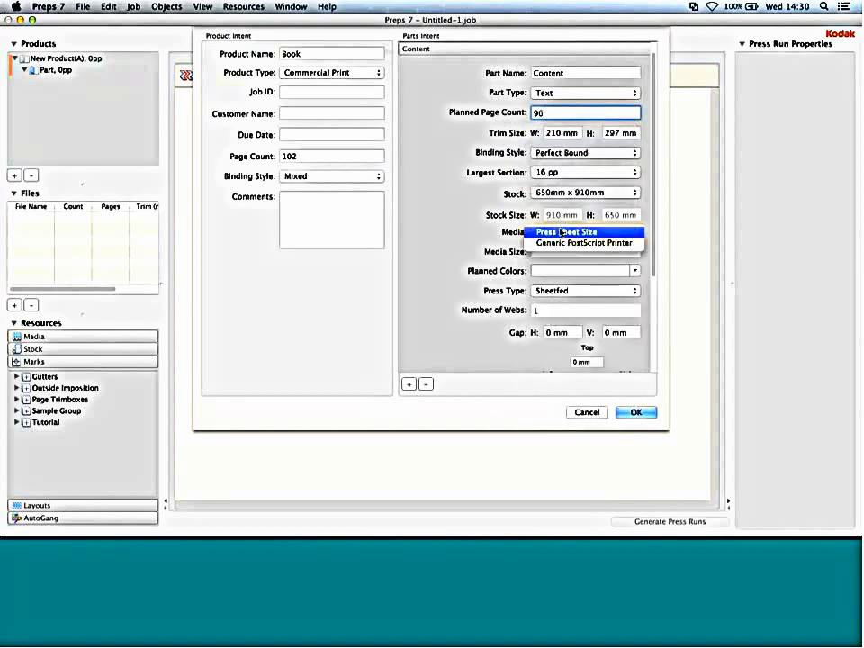
pyautogui.click(561, 232)
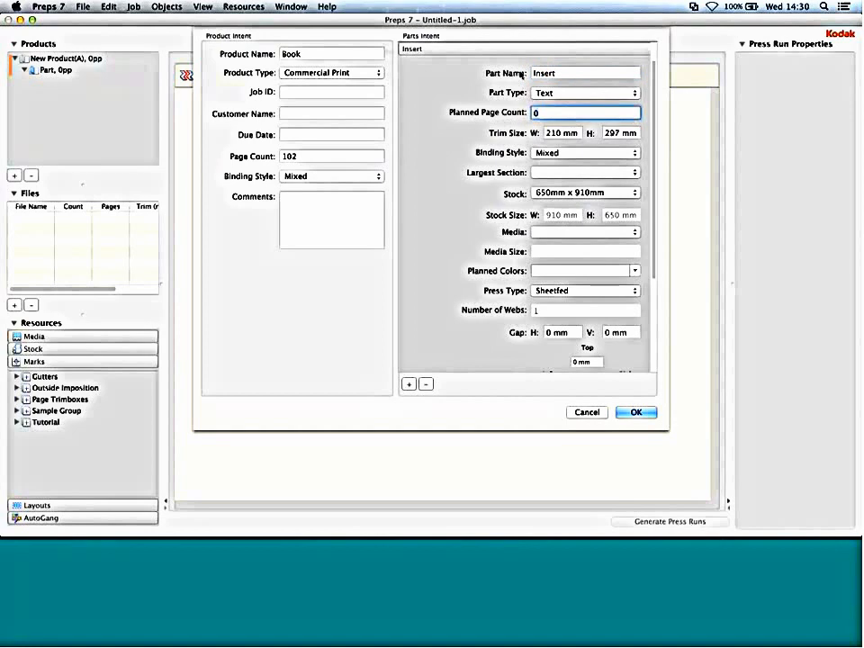
# Step: Define the Insert part with 2 planned pages, a 100 x 100 mm trim size and Flat Work binding
pyautogui.write('2')
pyautogui.press('Tab')
pyautogui.write('100')
pyautogui.press('Tab')
pyautogui.write('10')
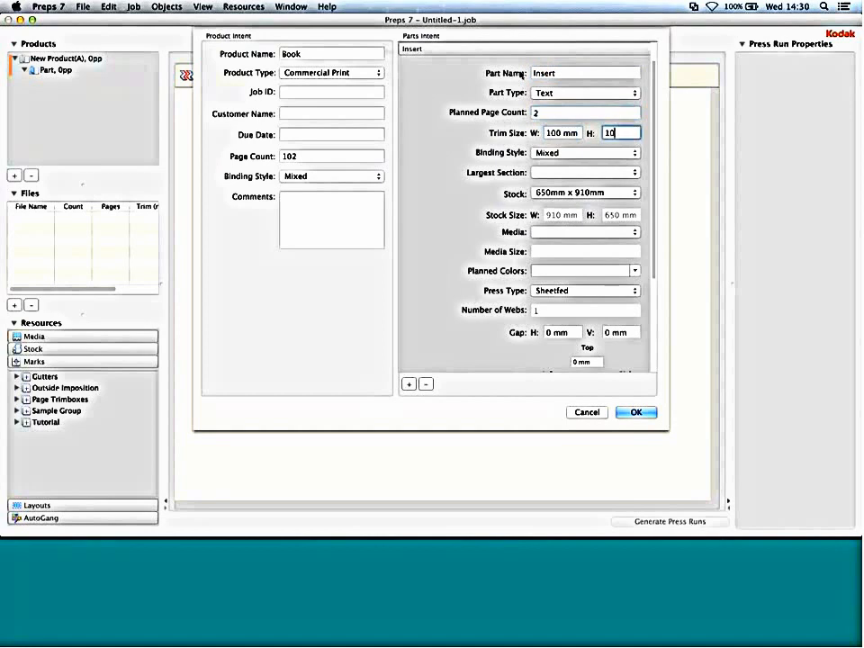
pyautogui.write('0')
pyautogui.click(567, 153)
pyautogui.click(568, 99)
# Step: Set the Insert part's largest section to 2 pp and media to Press Sheet Size on 650mm x 910mm stock, and confirm the product
pyautogui.click(577, 172)
pyautogui.click(573, 172)
pyautogui.click(566, 194)
pyautogui.click(574, 194)
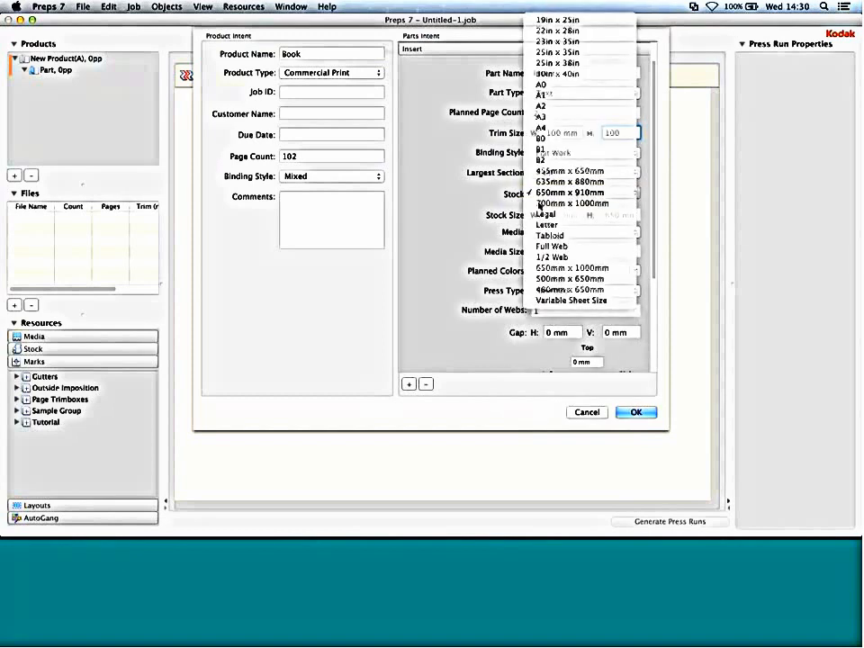
pyautogui.click(586, 232)
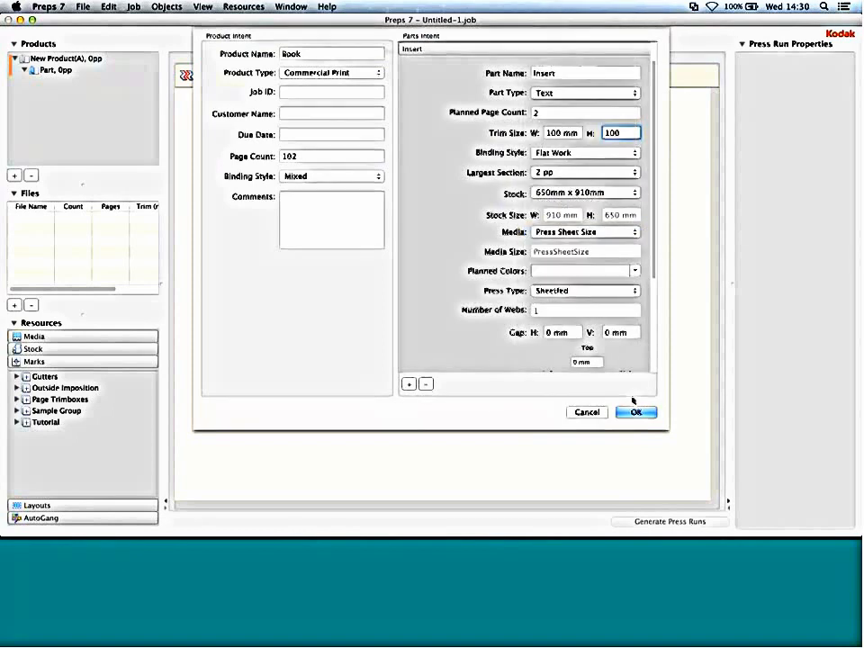
pyautogui.click(636, 411)
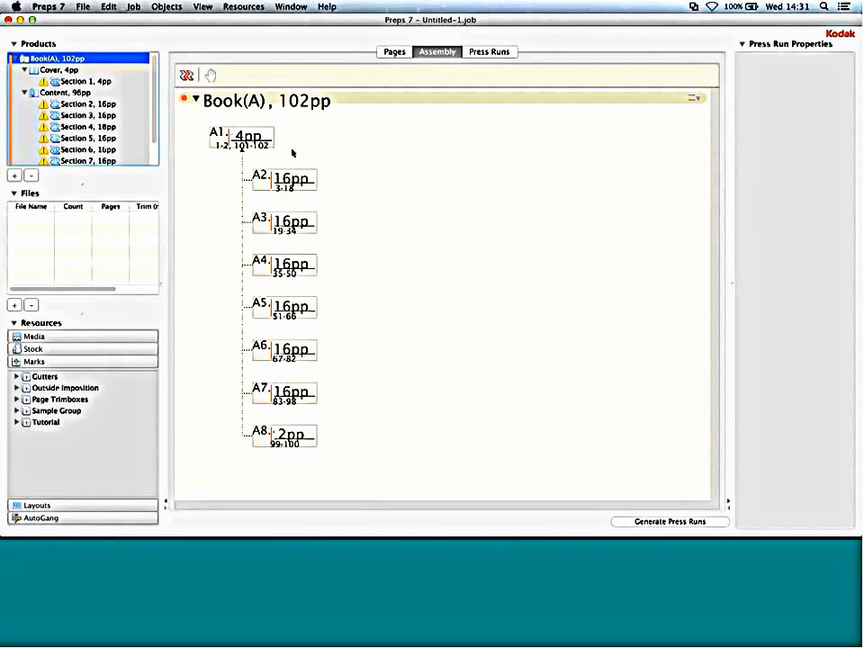
# Step: Split the first 16-page content section (Section 2) into 2 sections
pyautogui.click(279, 178)
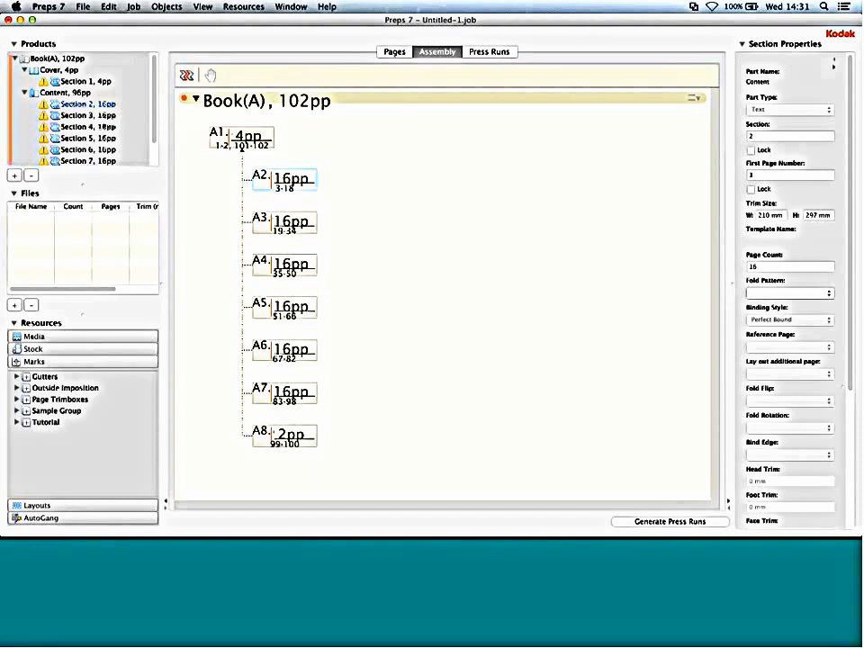
pyautogui.rightClick(99, 103)
pyautogui.click(128, 130)
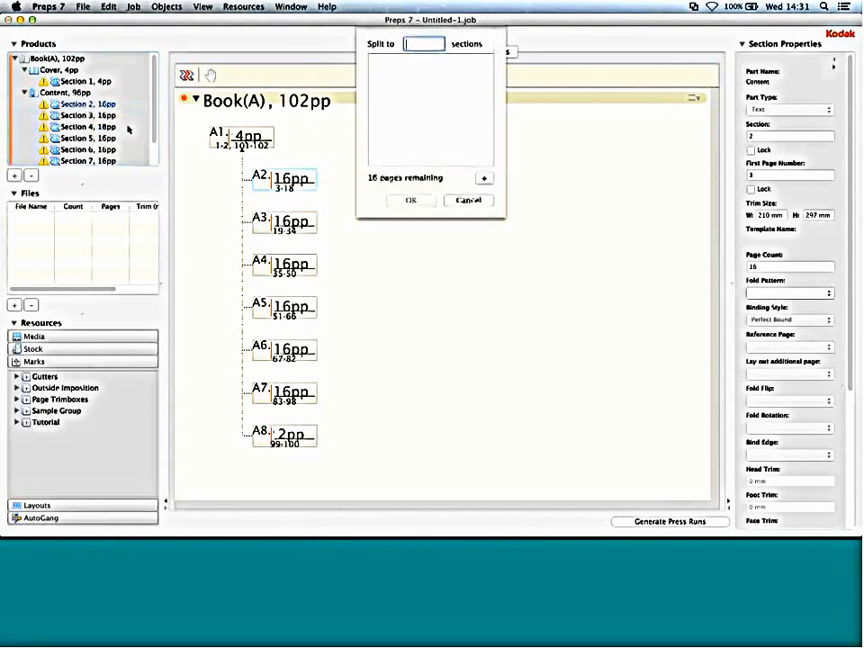
pyautogui.write('2')
pyautogui.press('Return')
# Step: Move the second 8-page content section to the end of the book and the 2-page insert to directly after section A5
pyautogui.scroll(1, 354, 197)
pyautogui.scroll(-2, 355, 198)
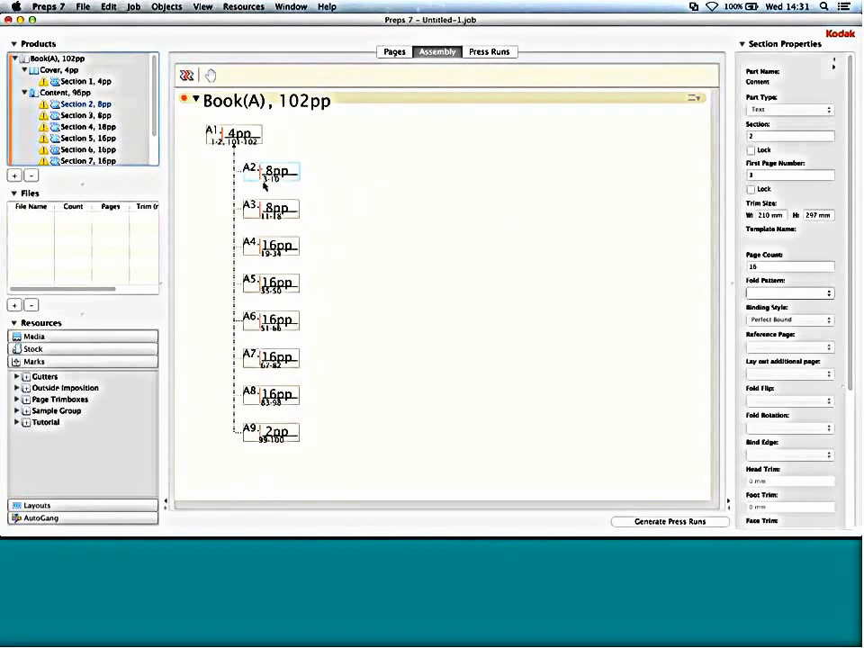
pyautogui.moveTo(296, 215); pyautogui.dragTo(270, 471)
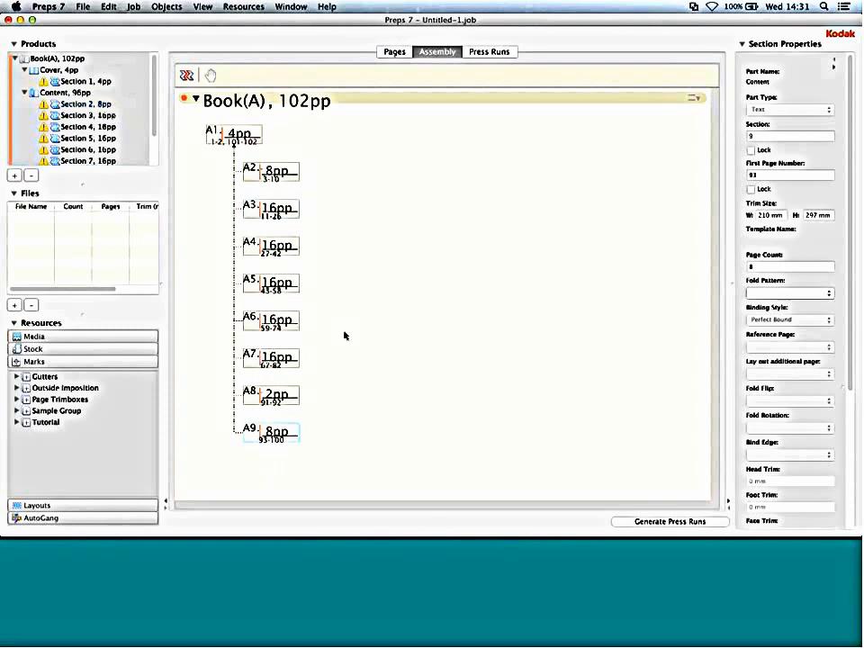
pyautogui.moveTo(319, 387)
pyautogui.mouseDown()
pyautogui.moveTo(310, 306)
pyautogui.moveTo(283, 302)
pyautogui.mouseUp()
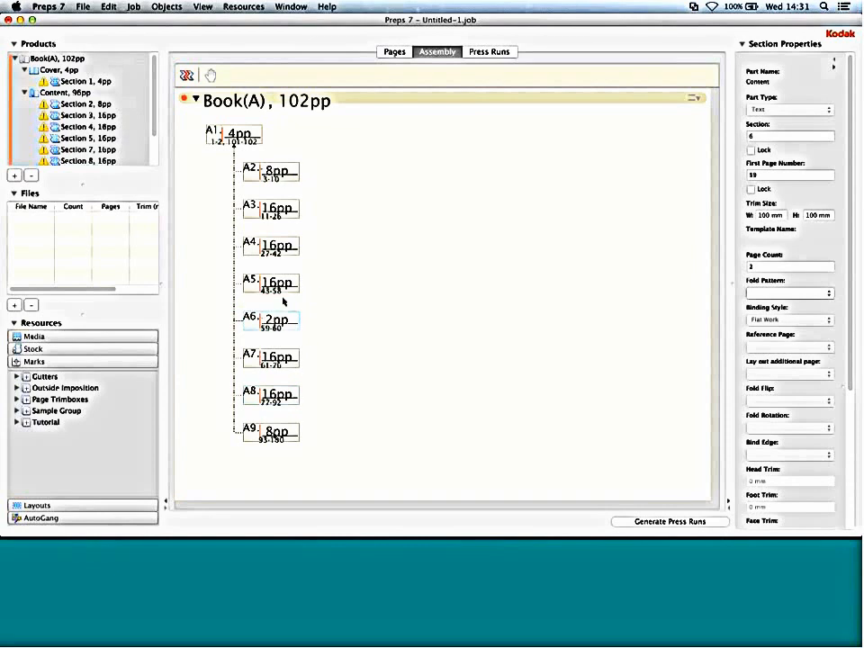
# Step: Assign fold pattern JDF-F4-2 to the cover section and JDF-F8-6 to the first 8-page content section
pyautogui.click(208, 137)
pyautogui.click(789, 292)
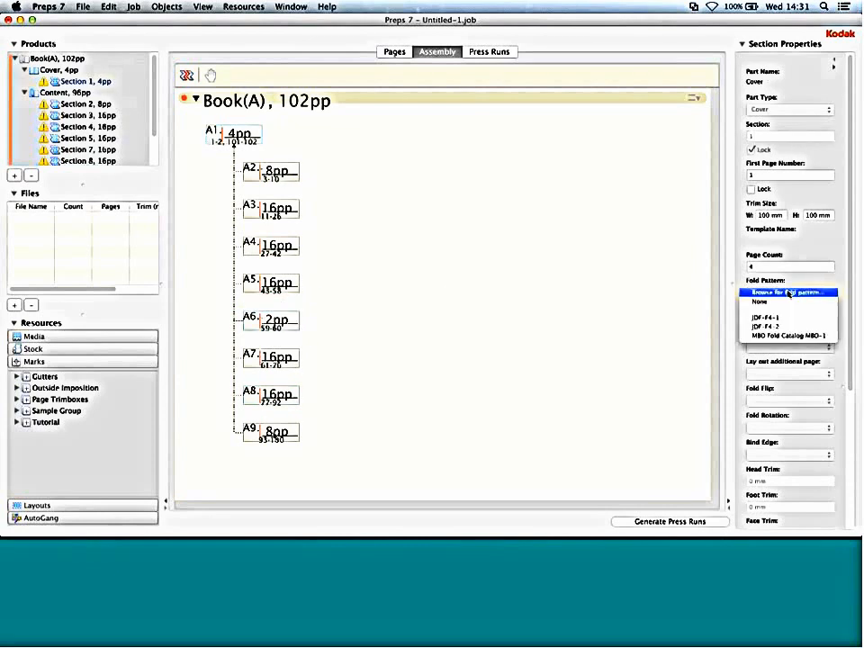
pyautogui.click(253, 175)
pyautogui.click(790, 293)
pyautogui.press('Return')
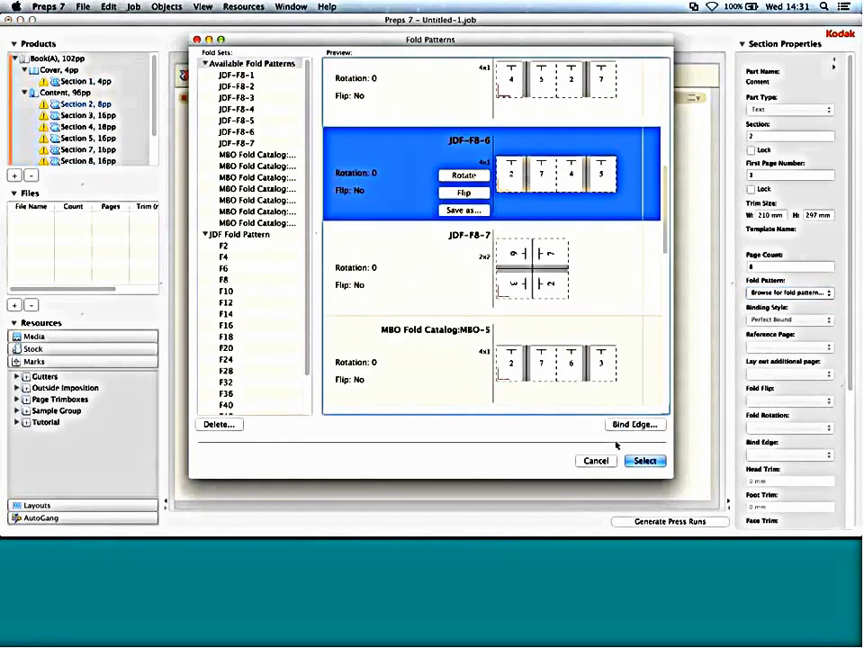
pyautogui.click(644, 460)
# Step: Assign fold pattern JDF-F16-8 to all five 16-page content sections and JDF-F2-1 to the 2-page insert
pyautogui.click(286, 211)
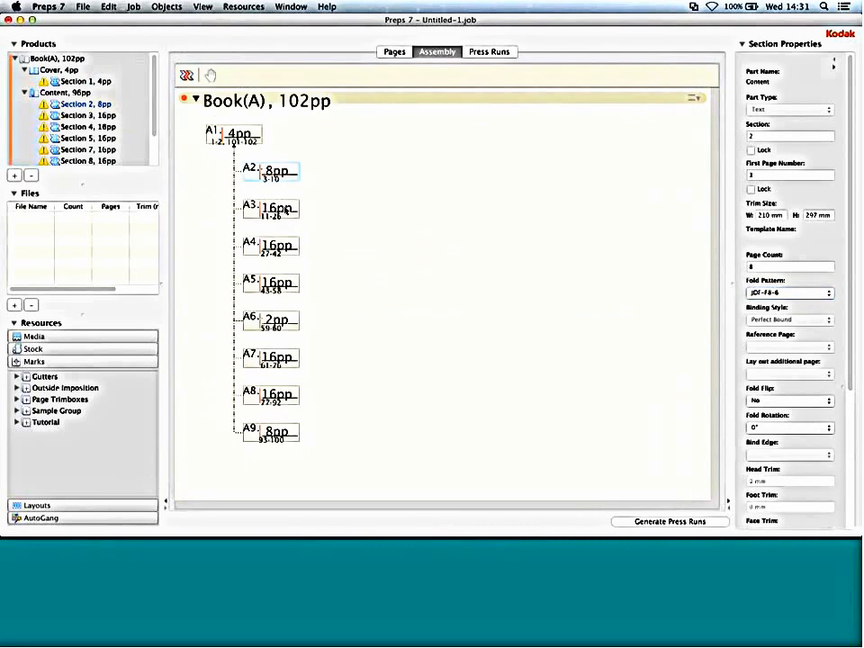
pyautogui.moveTo(333, 264); pyautogui.dragTo(241, 217)
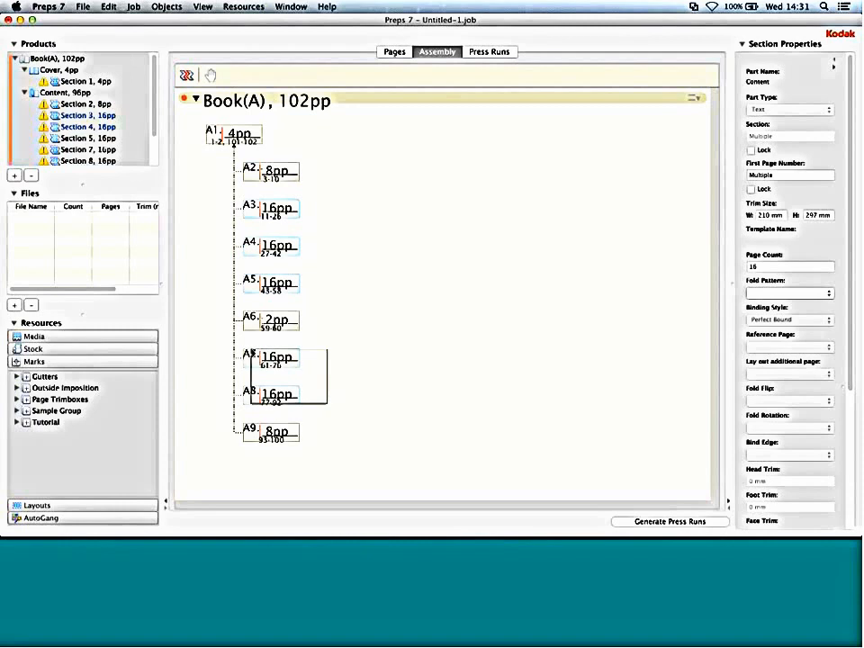
pyautogui.click(790, 293)
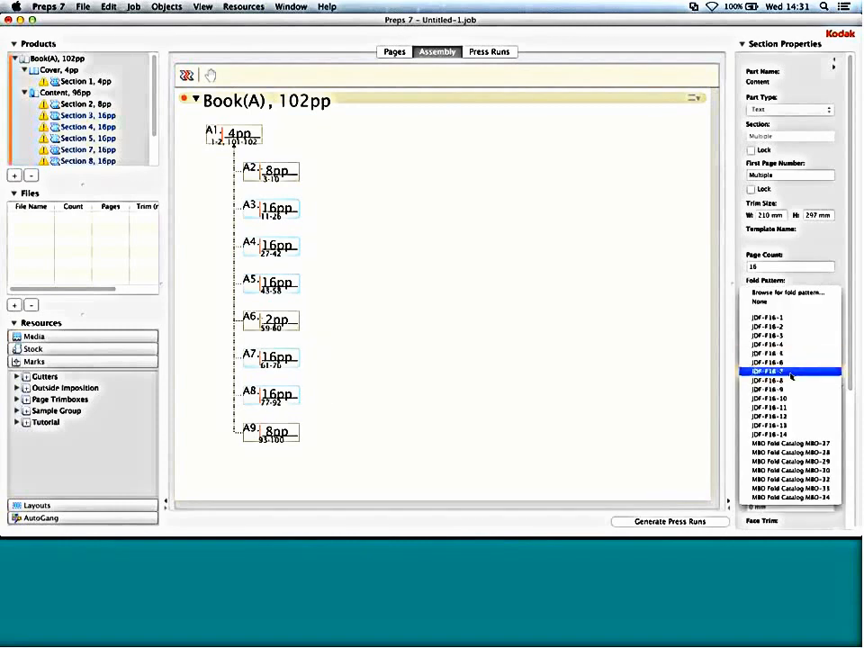
pyautogui.click(794, 381)
pyautogui.click(292, 319)
pyautogui.click(790, 293)
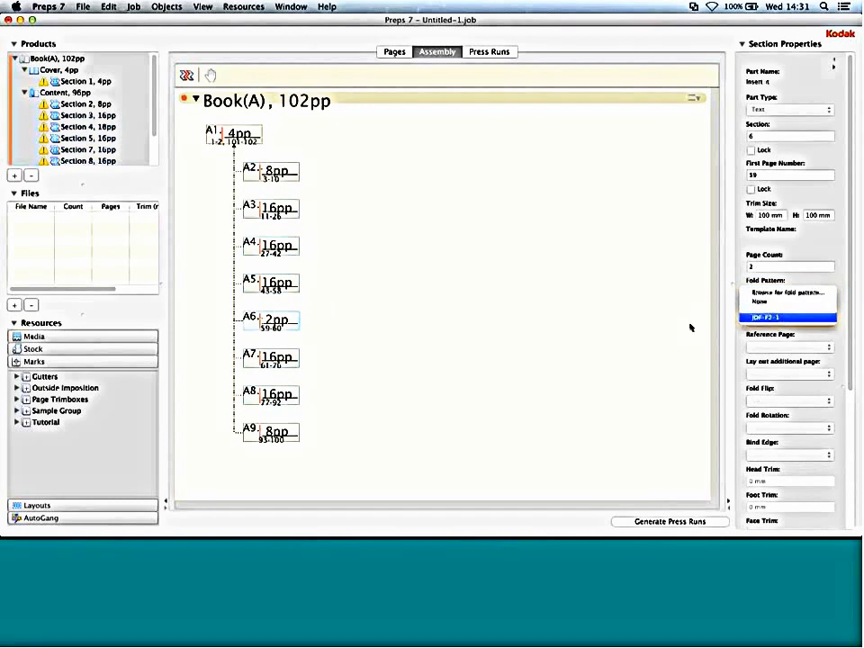
# Step: Assign fold pattern JDF-F8-5 to the last 8-page section and generate the press runs
pyautogui.click(287, 434)
pyautogui.click(790, 294)
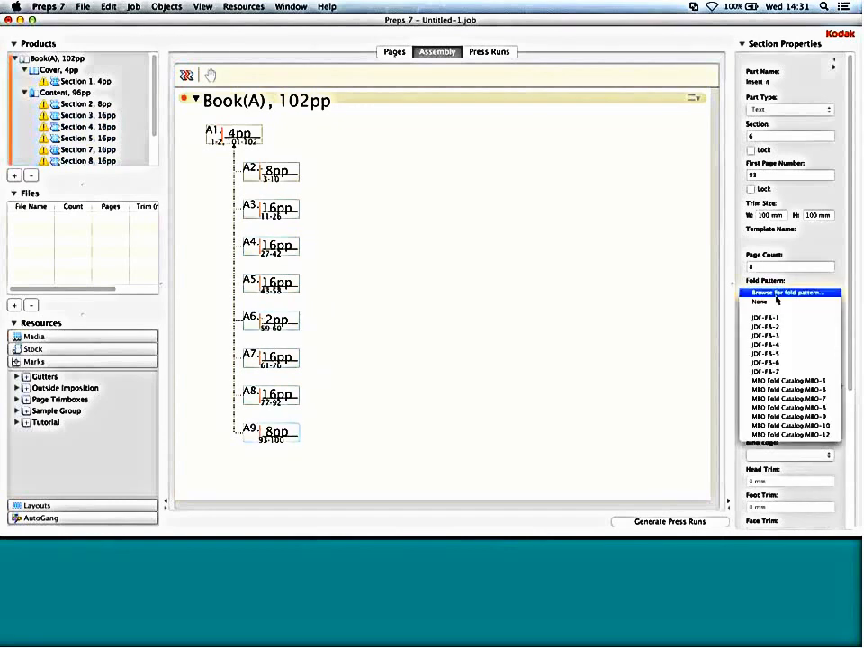
pyautogui.click(777, 293)
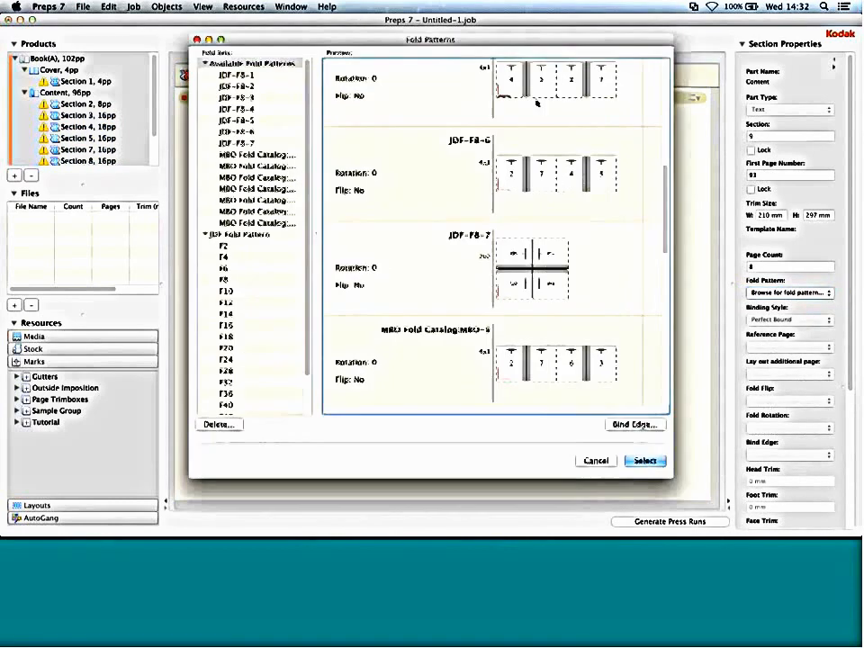
pyautogui.click(644, 460)
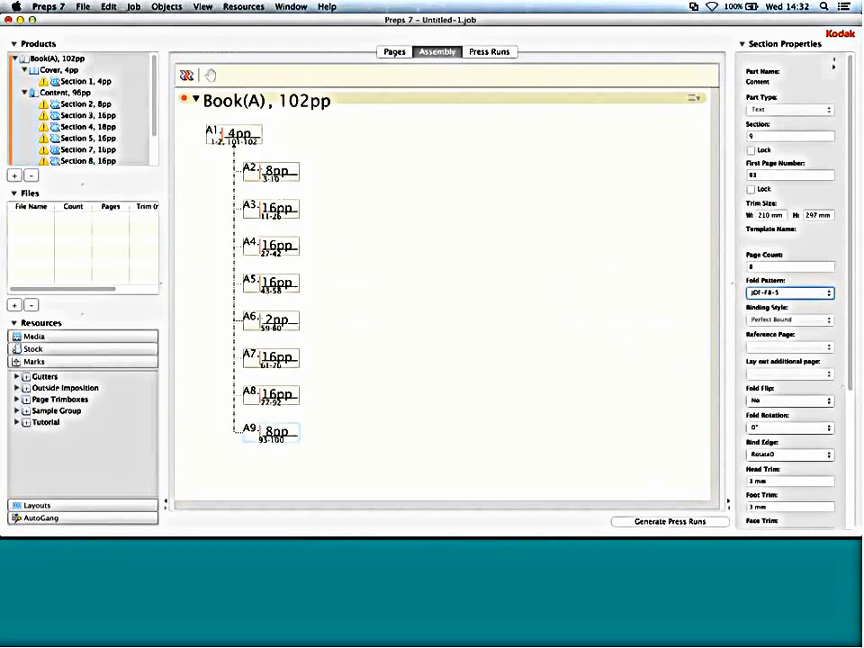
pyautogui.click(663, 522)
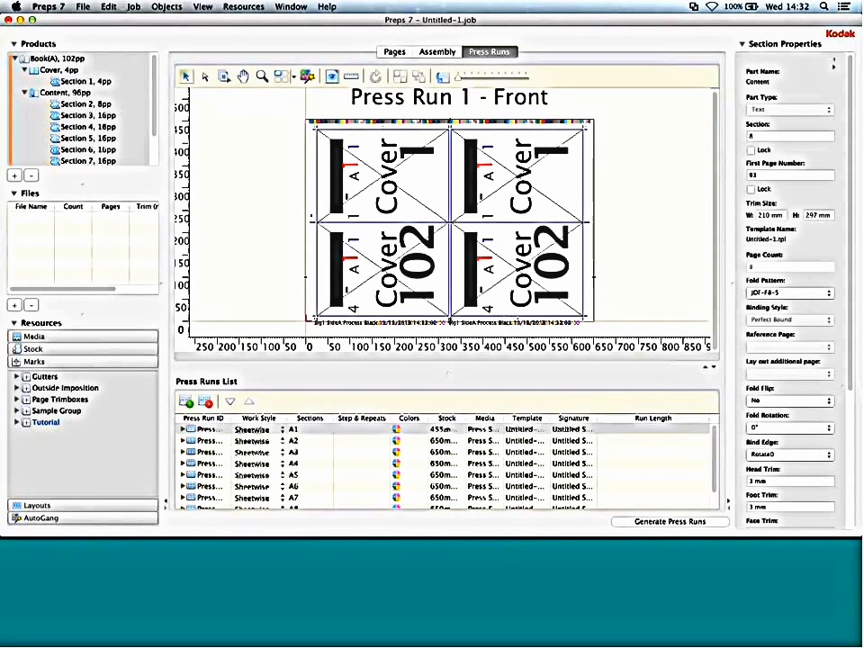
# Step: On Press Run 1, delete the cover section on the sheet's left half and set the work style to Work and Turn
pyautogui.click(269, 431)
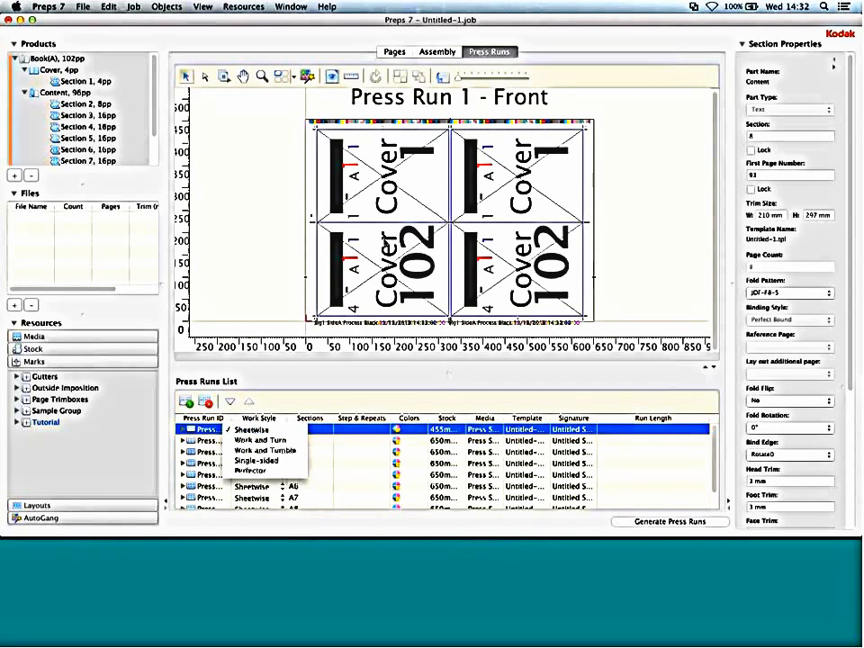
pyautogui.click(386, 243)
pyautogui.click(391, 244)
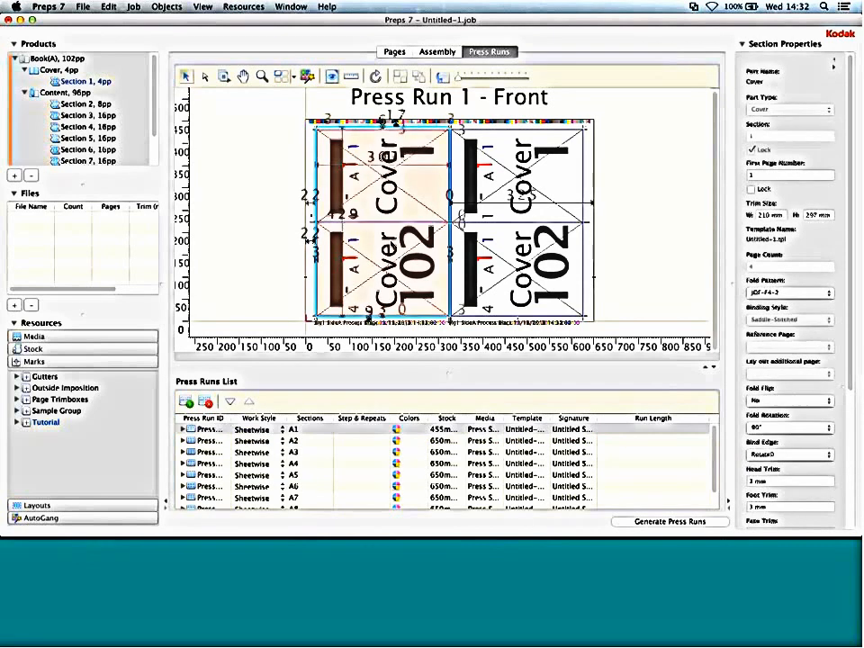
pyautogui.press('Delete')
pyautogui.click(261, 430)
pyautogui.click(266, 440)
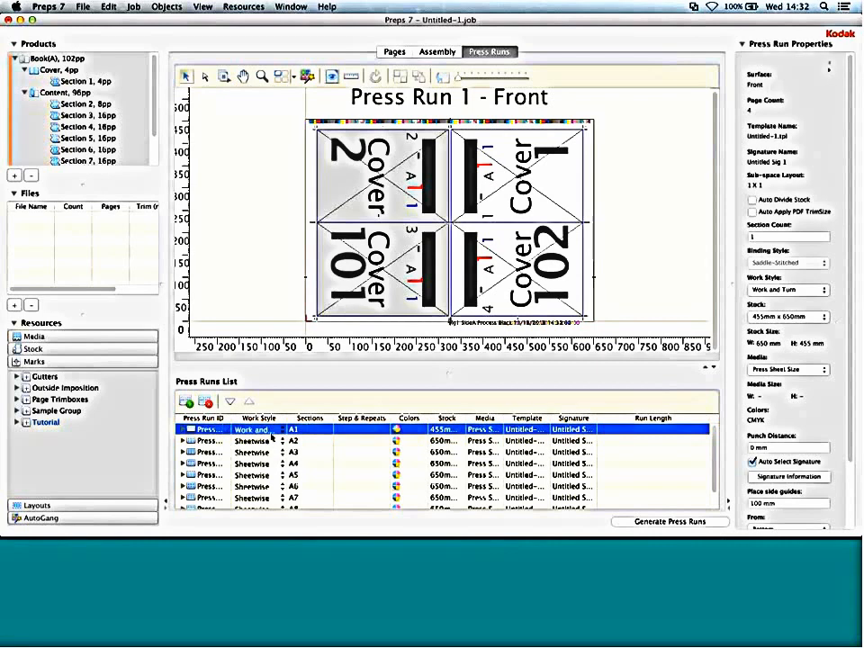
# Step: On Press Run 2, delete the duplicate 8-page section on the upper half of the sheet
pyautogui.click(214, 442)
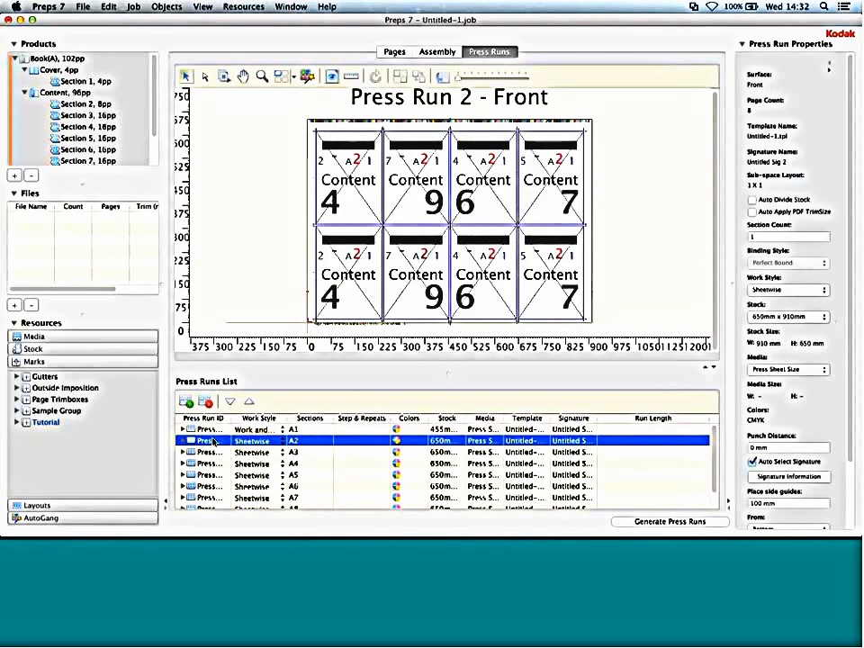
pyautogui.click(310, 187)
pyautogui.press('Delete')
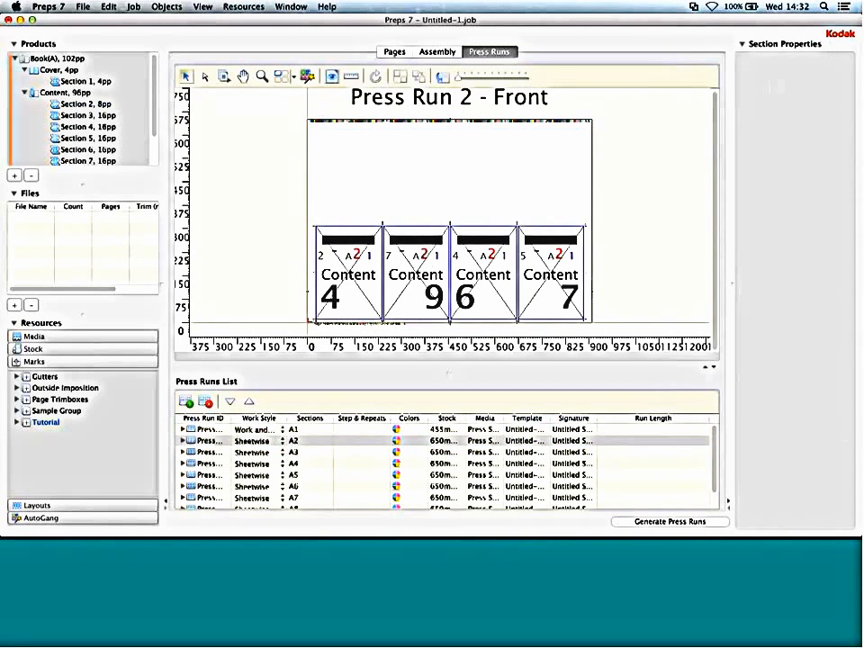
# Step: On Press Run 8, keep only one copy of the 8-page content section, placed on the lower half of the sheet
pyautogui.scroll(-2, 302, 477)
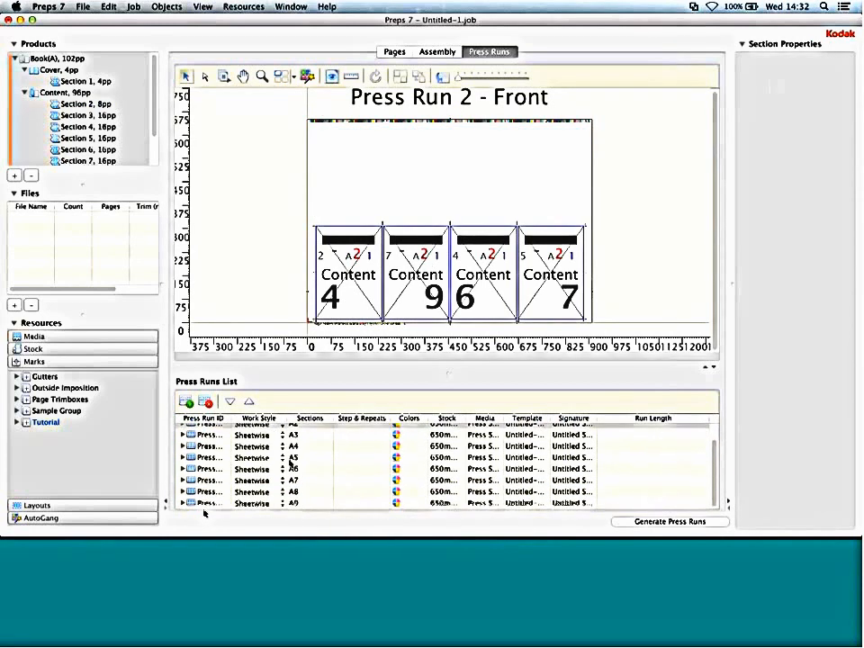
pyautogui.click(206, 503)
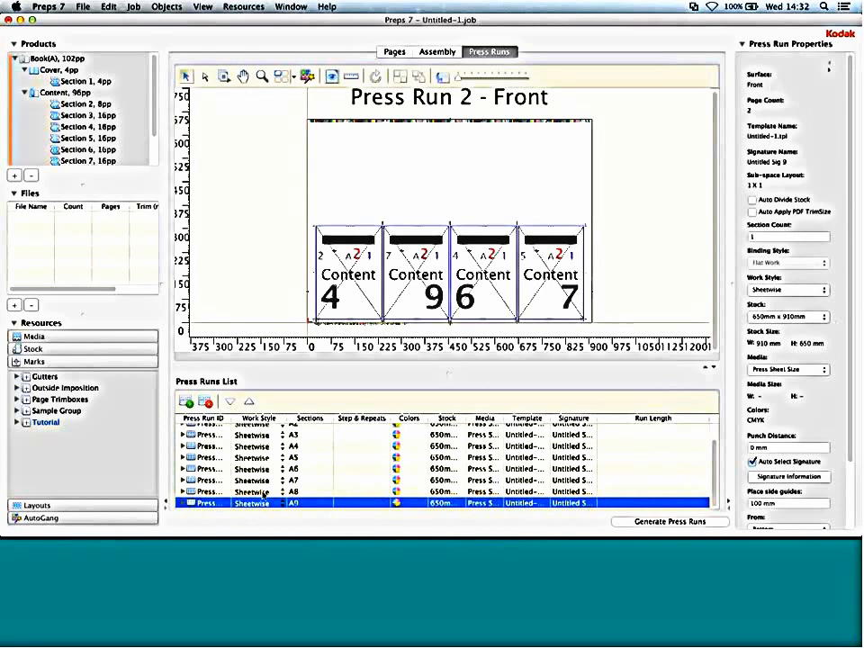
pyautogui.click(264, 495)
pyautogui.click(252, 492)
pyautogui.click(206, 504)
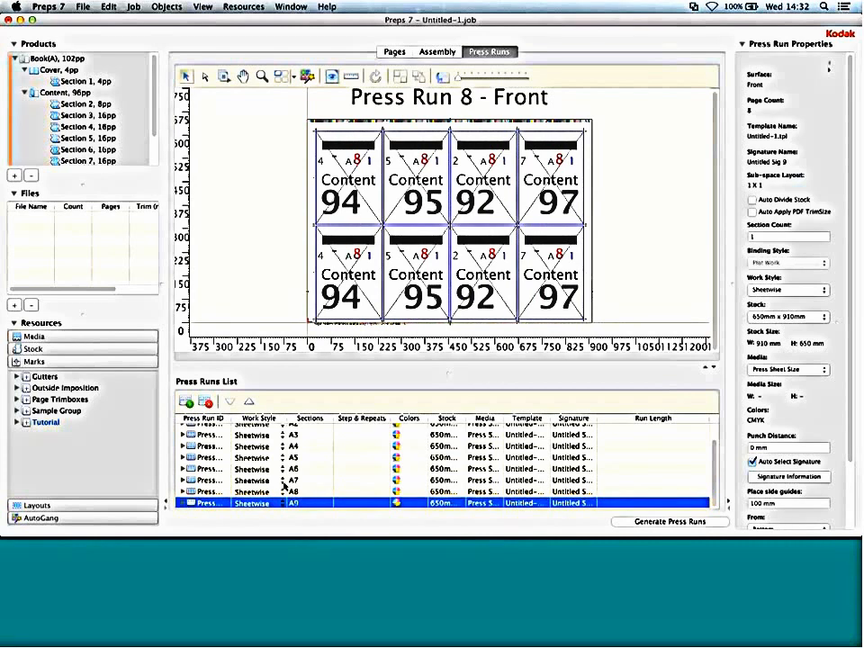
pyautogui.click(206, 493)
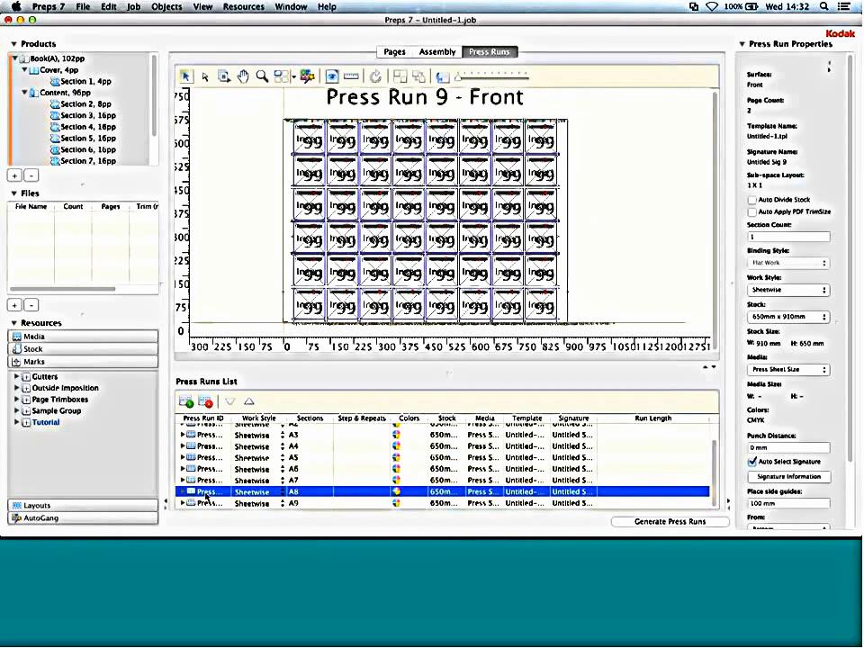
pyautogui.click(487, 165)
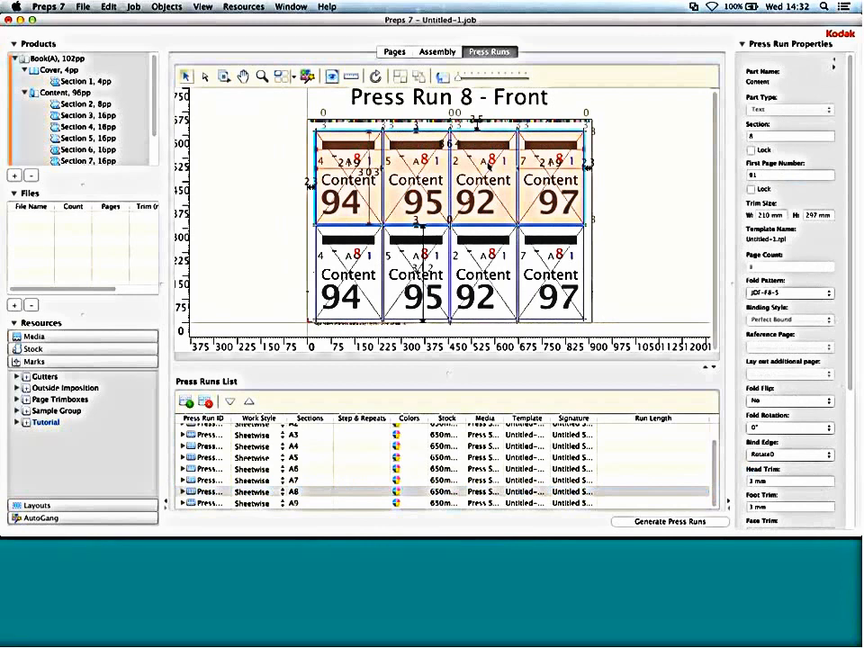
pyautogui.moveTo(487, 166); pyautogui.dragTo(462, 259)
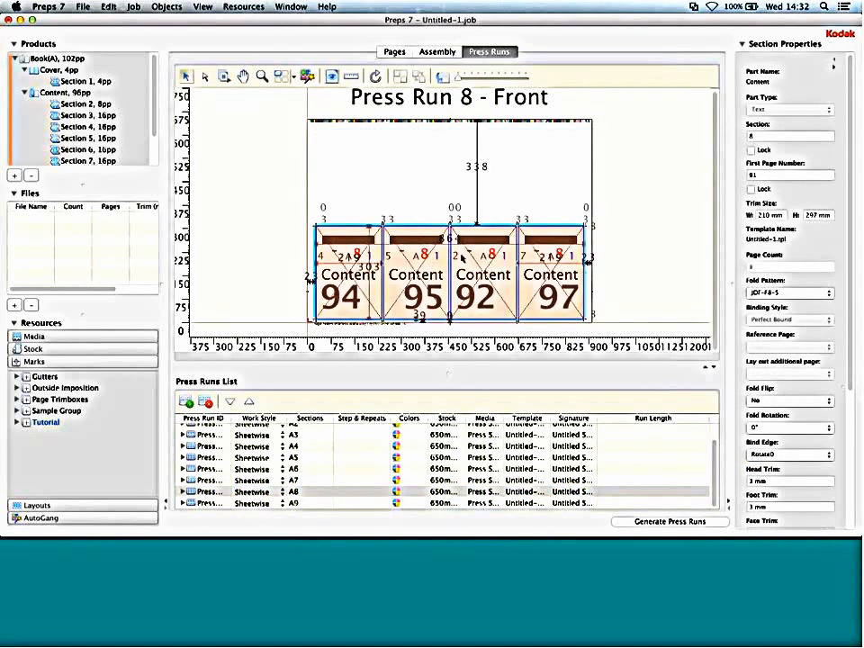
# Step: Move the 8-page content section from Press Run 8 onto the upper half of Press Run 2 and rotate it 180°
pyautogui.press('super+z')
pyautogui.press('super+z')
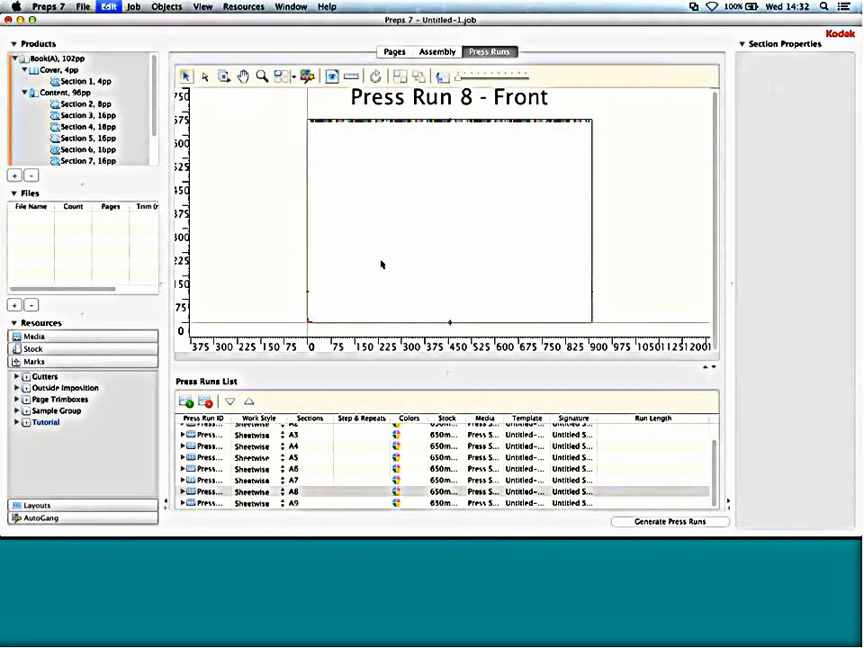
pyautogui.click(209, 441)
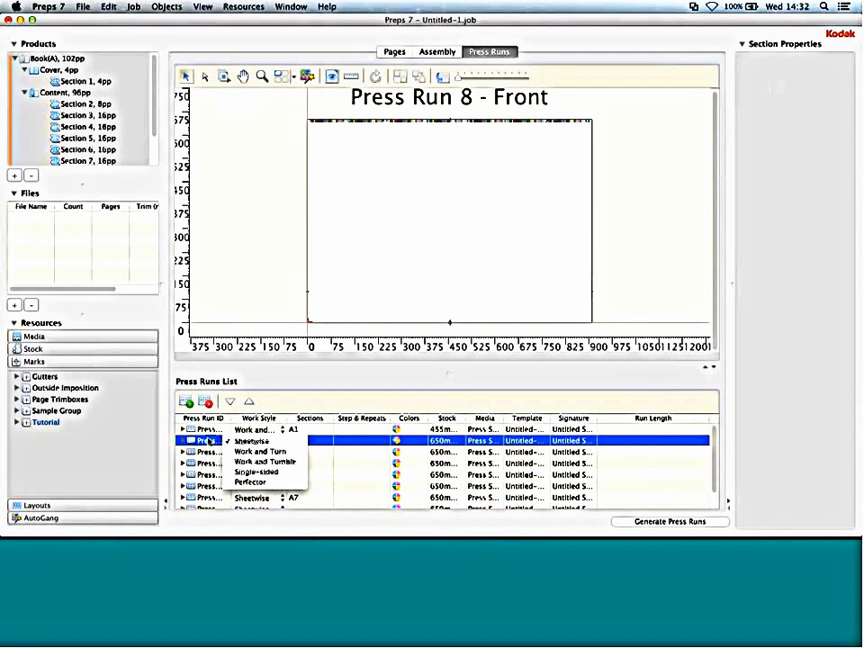
pyautogui.click(207, 441)
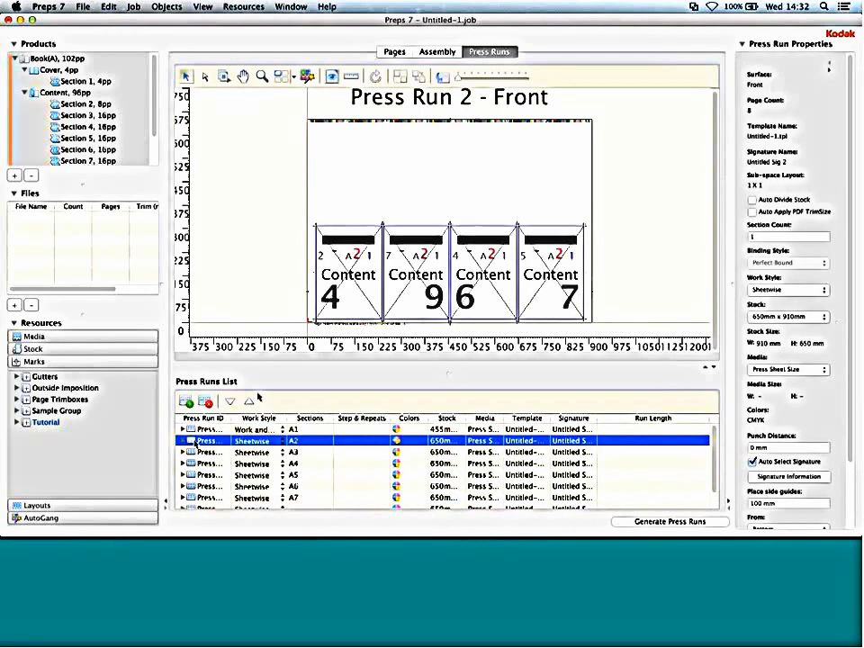
pyautogui.moveTo(418, 268); pyautogui.dragTo(420, 174)
pyautogui.click(377, 76)
pyautogui.click(376, 77)
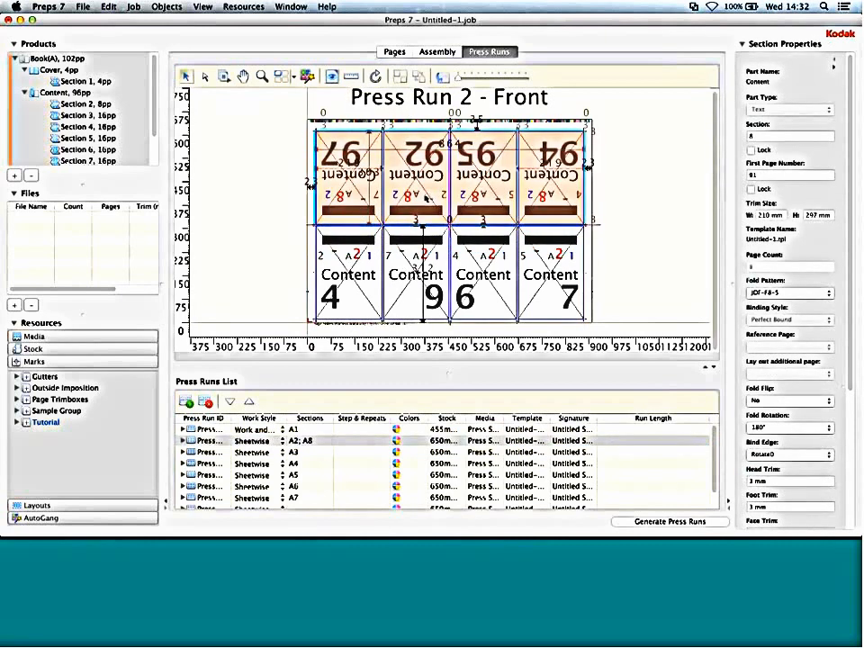
pyautogui.click(609, 203)
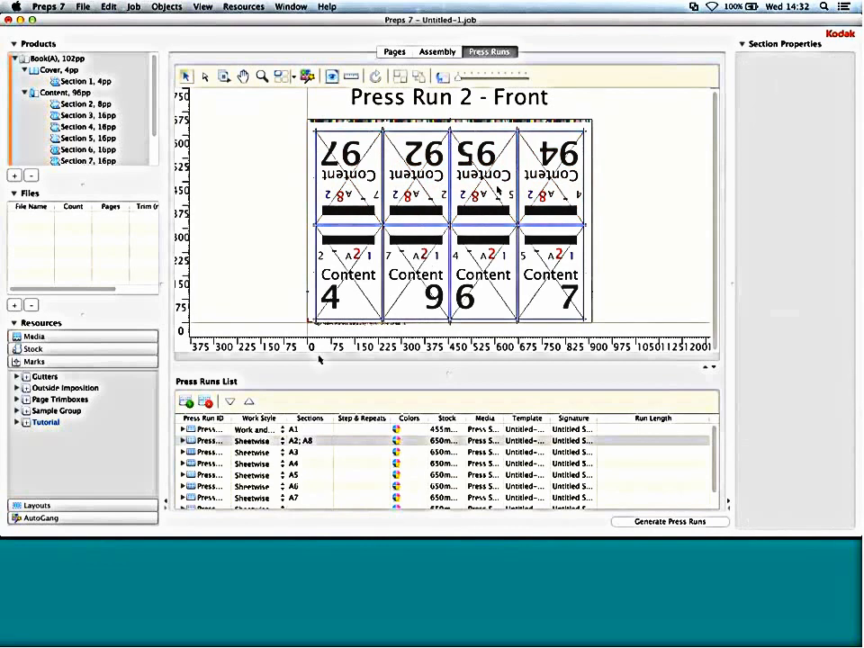
# Step: Review the book's section order in the assembly diagram and delete the empty Press Run 8
pyautogui.click(437, 51)
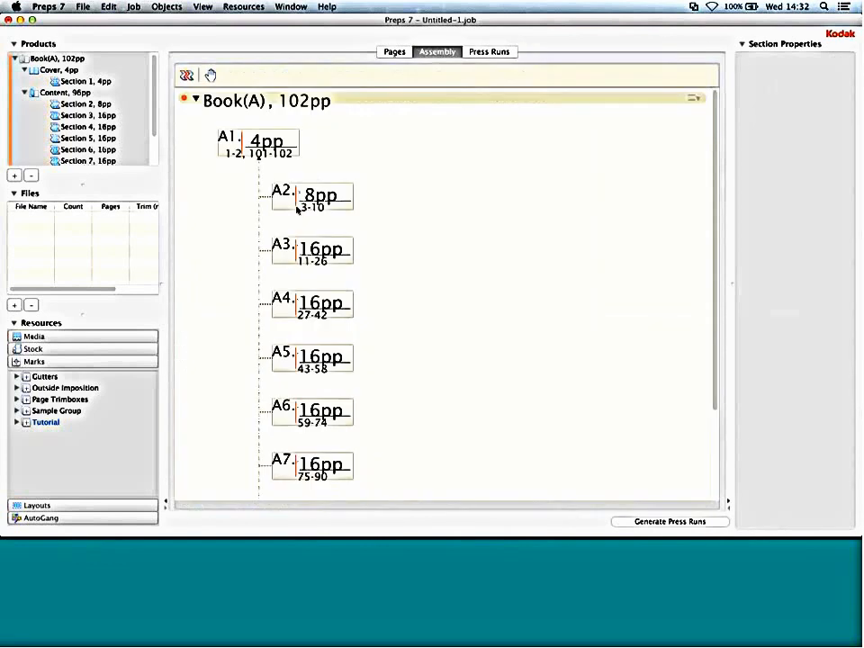
pyautogui.scroll(-3, 403, 231)
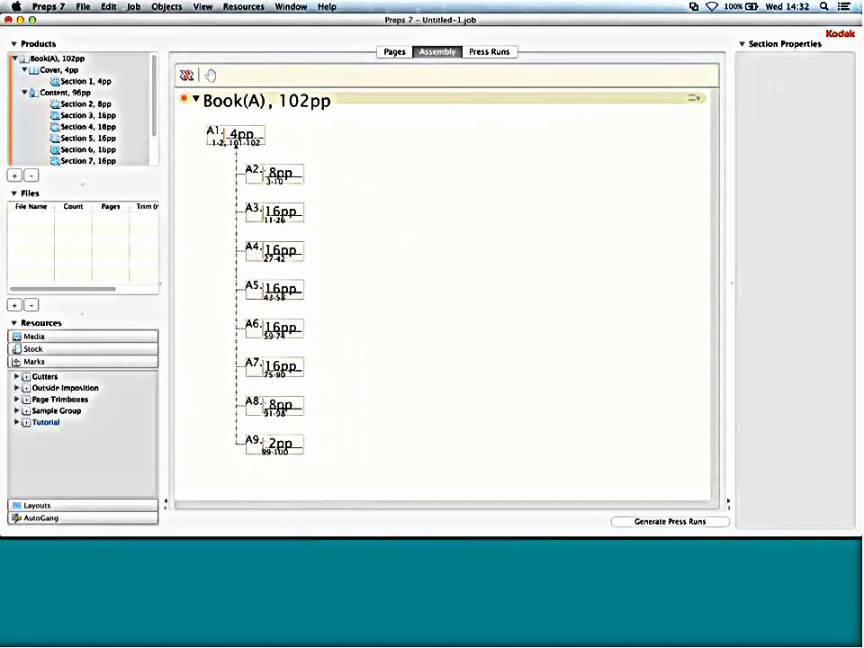
pyautogui.click(489, 51)
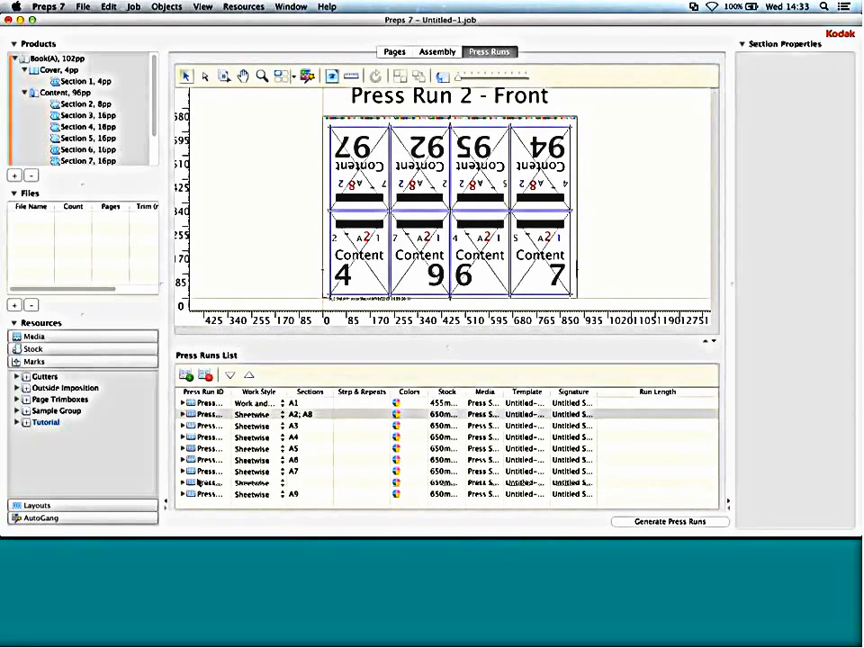
pyautogui.click(199, 484)
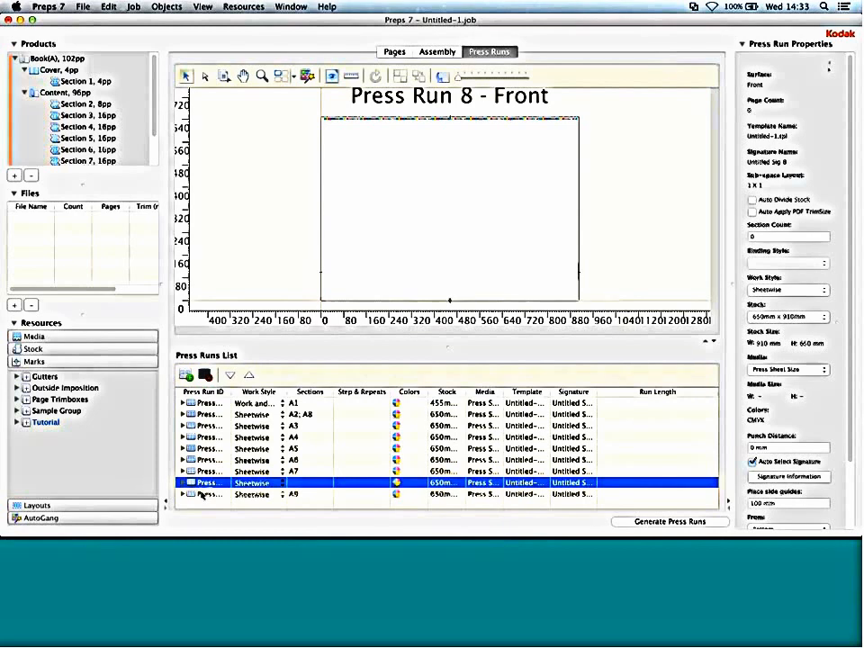
pyautogui.moveTo(202, 495); pyautogui.dragTo(209, 488)
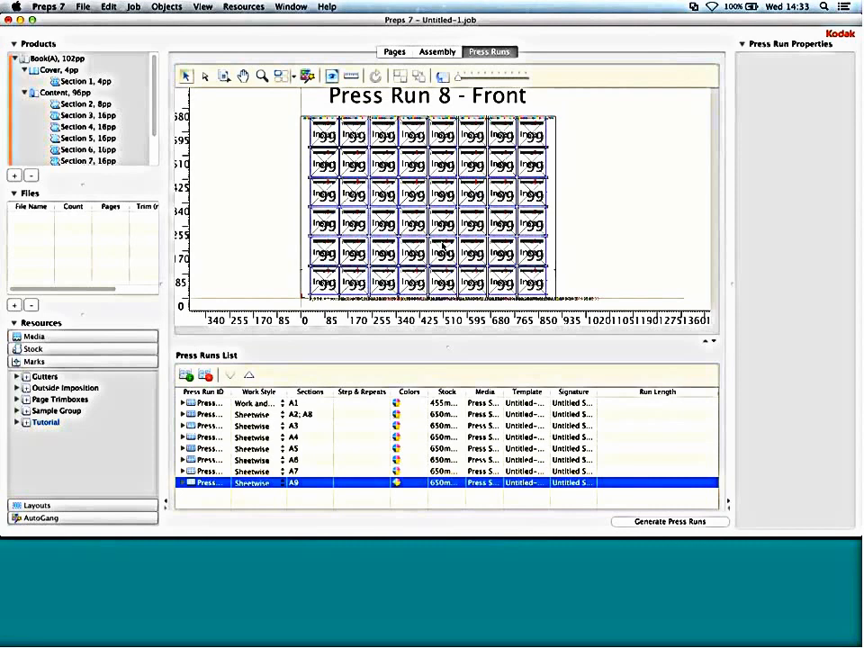
# Step: Close the current book job
pyautogui.click(451, 53)
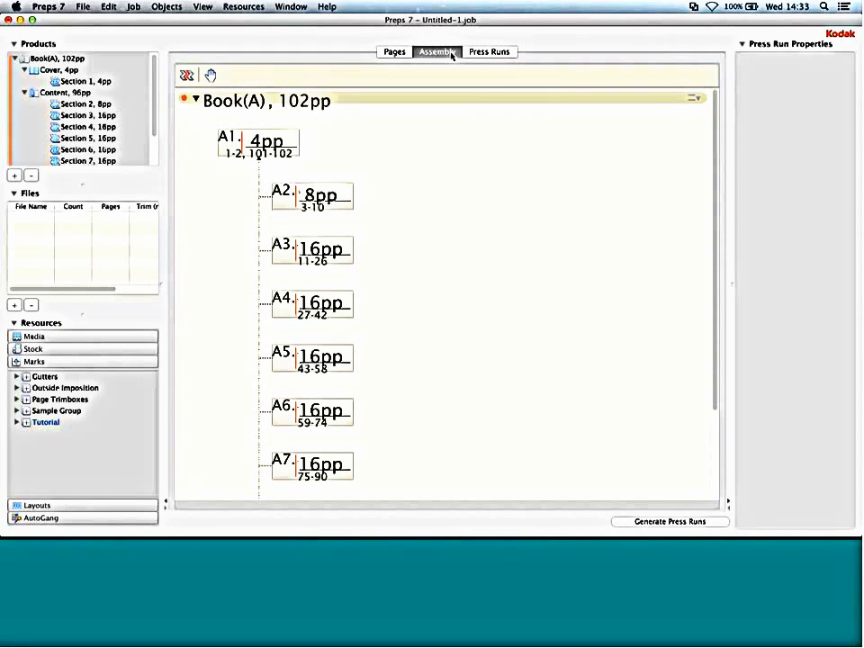
pyautogui.press('super+n')
pyautogui.click(403, 195)
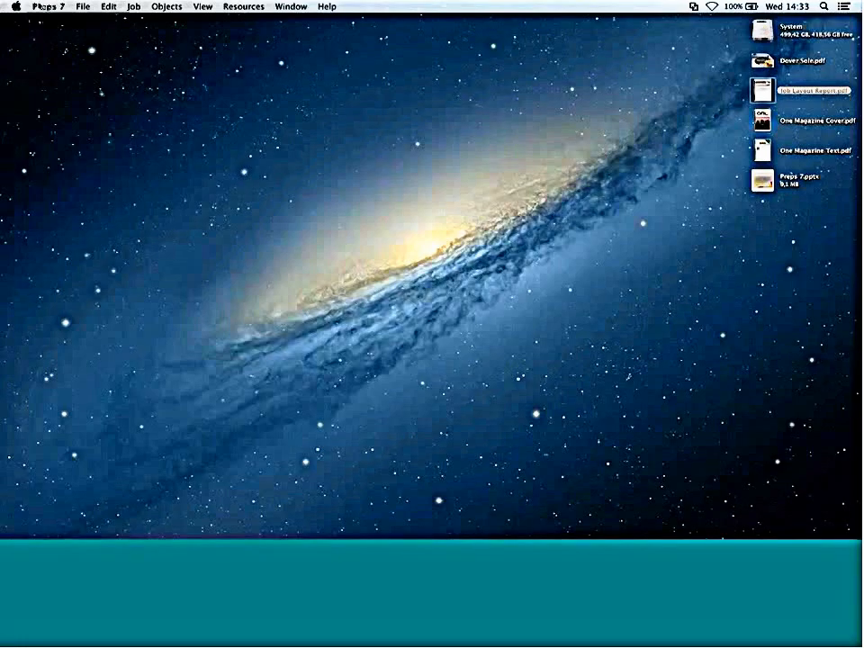
# Step: Set the default product type to Packaging in the preferences and start a new job
pyautogui.click(48, 7)
pyautogui.click(69, 50)
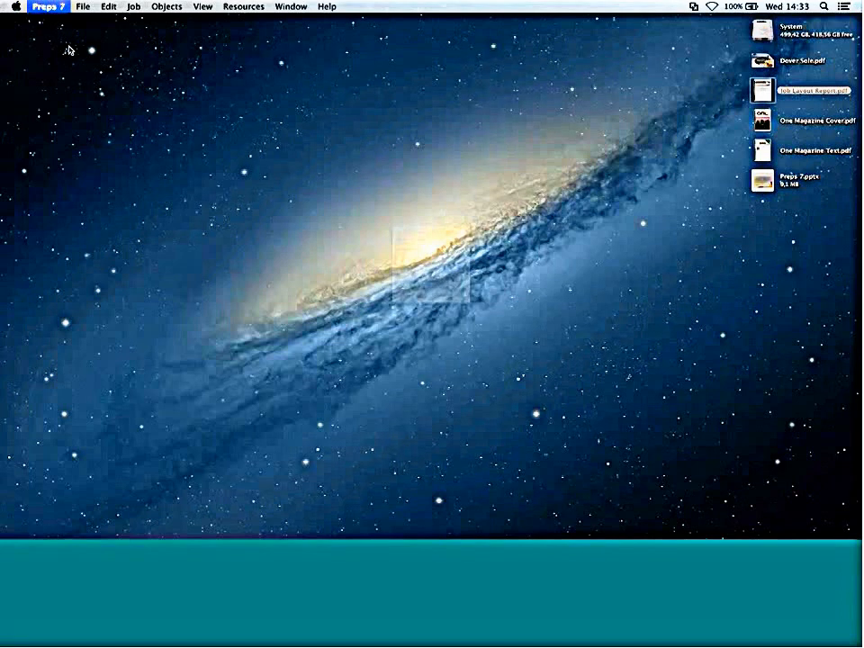
pyautogui.click(236, 75)
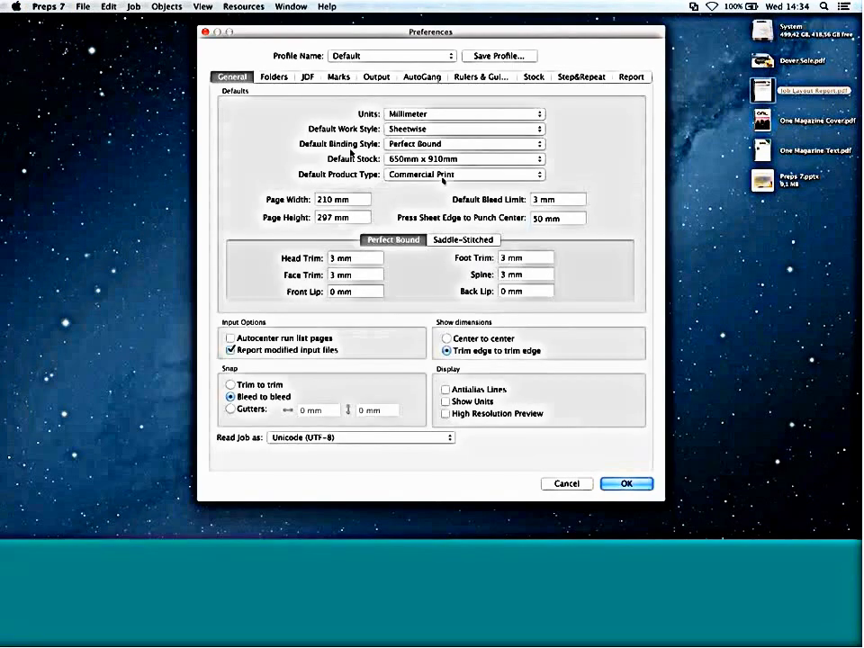
pyautogui.click(423, 174)
pyautogui.click(424, 185)
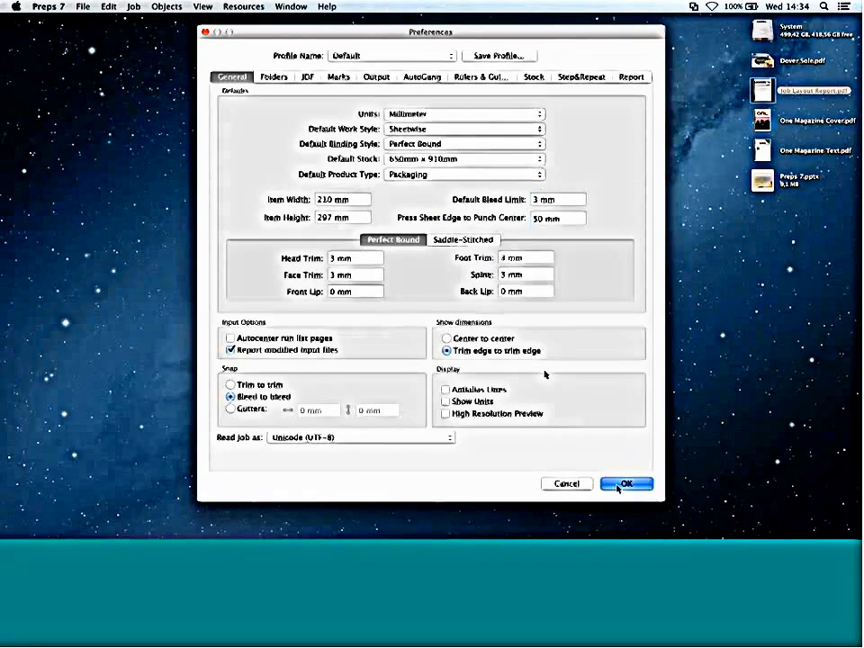
pyautogui.click(623, 485)
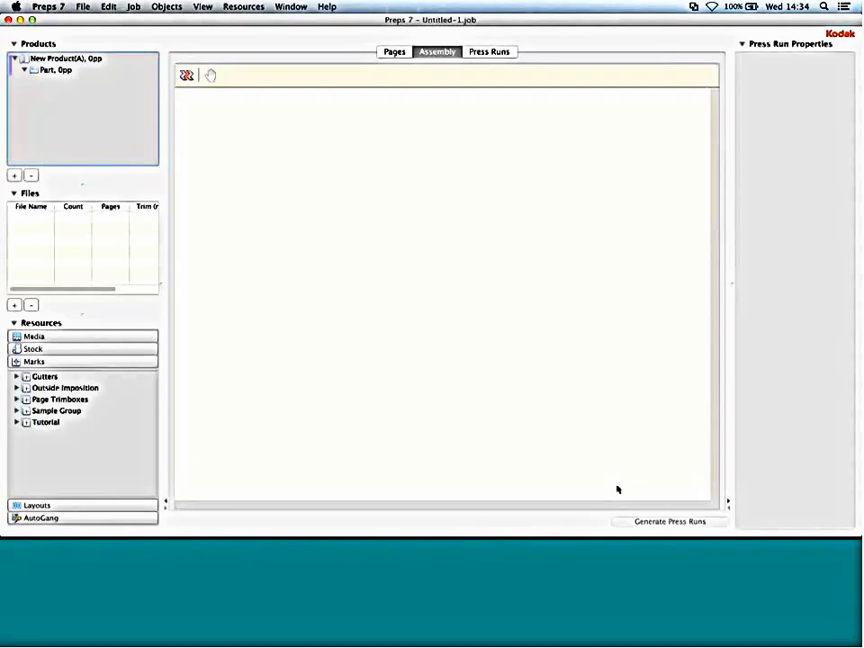
# Step: Add the 650mm x 910mm stock to Press Run 1 of the new job
pyautogui.click(486, 52)
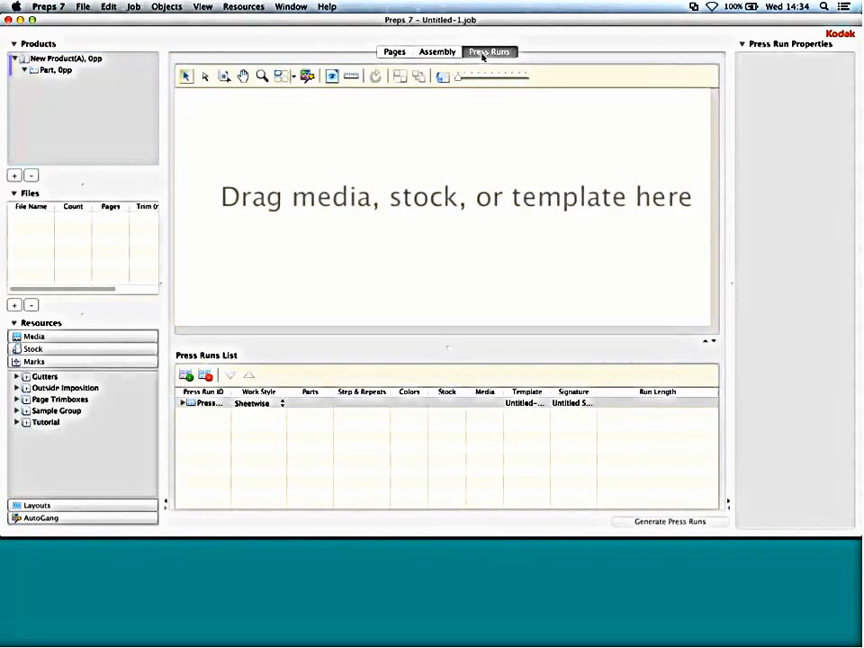
pyautogui.click(33, 349)
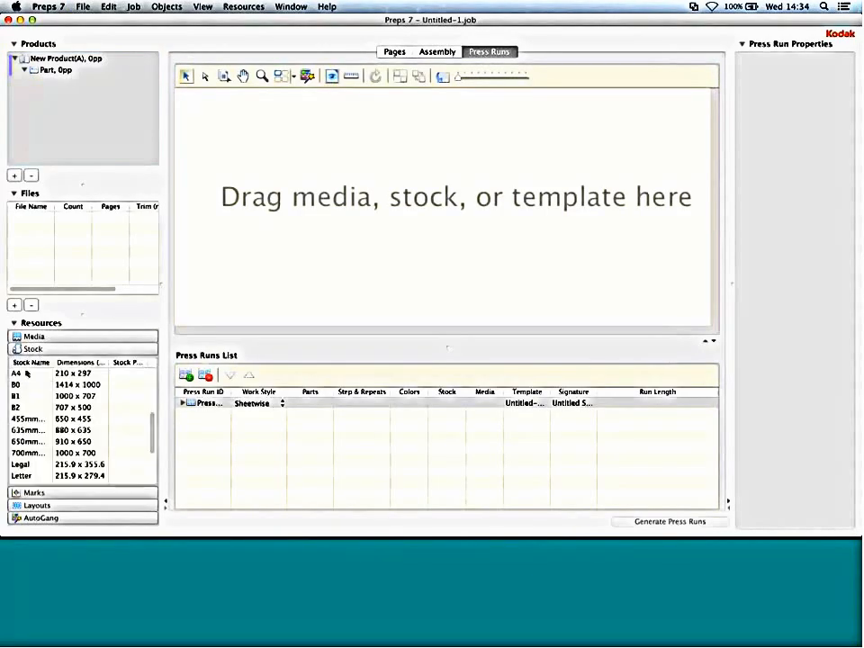
pyautogui.moveTo(27, 441); pyautogui.dragTo(337, 270)
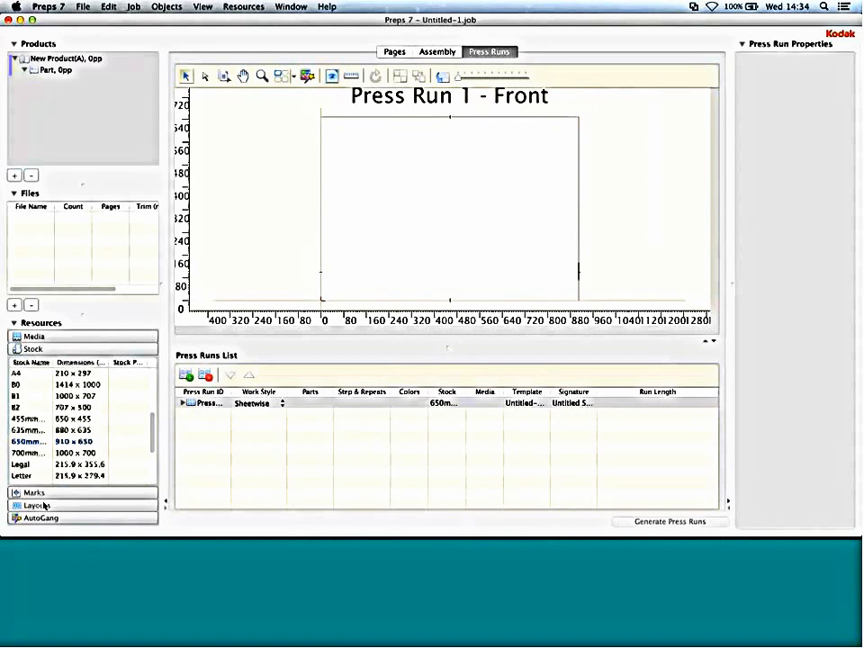
# Step: Remove the layout search filters and place the two-page JDF-F2-1 fold pattern on the press sheet
pyautogui.click(81, 505)
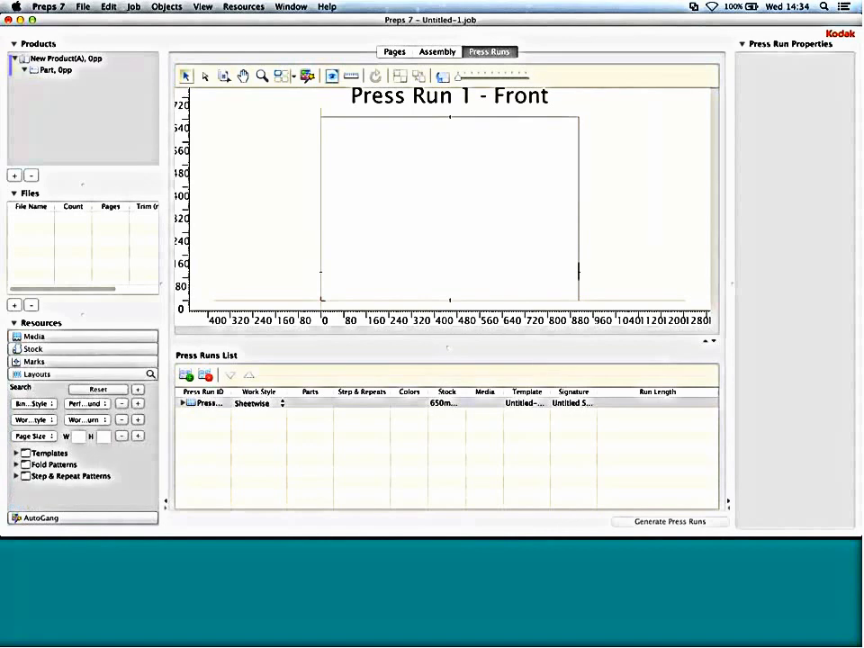
pyautogui.click(121, 437)
pyautogui.click(120, 420)
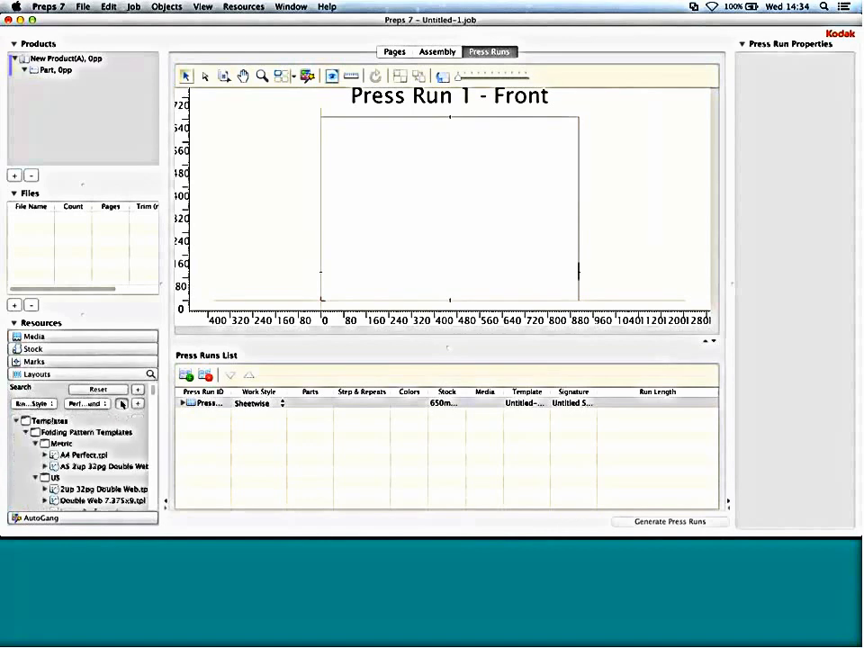
pyautogui.click(121, 404)
pyautogui.click(16, 404)
pyautogui.click(16, 416)
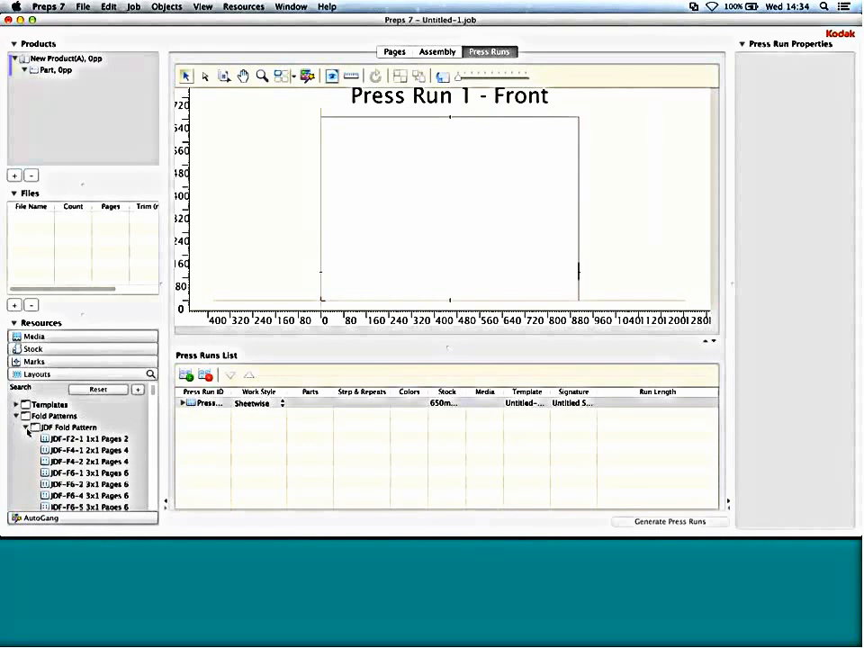
pyautogui.moveTo(45, 446); pyautogui.dragTo(387, 233)
# Step: Set the part's trim size to 150 mm by 100 mm and move it about 96 mm from the sheet's left edge
pyautogui.click(771, 168)
pyautogui.write('150')
pyautogui.press('Tab')
pyautogui.write('100')
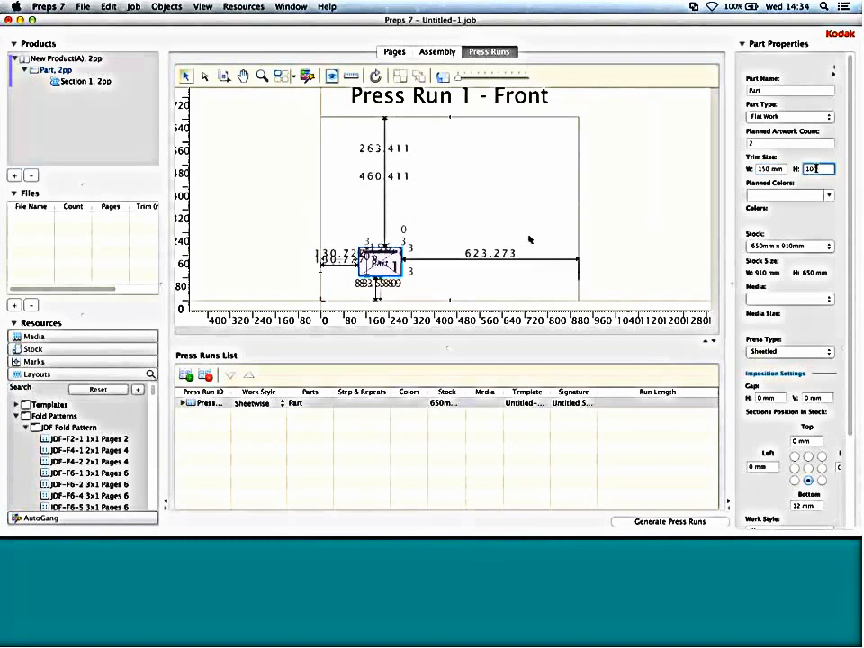
pyautogui.press('Return')
pyautogui.click(465, 236)
pyautogui.moveTo(385, 255)
pyautogui.mouseDown()
pyautogui.moveTo(347, 245)
pyautogui.moveTo(375, 253)
pyautogui.mouseUp()
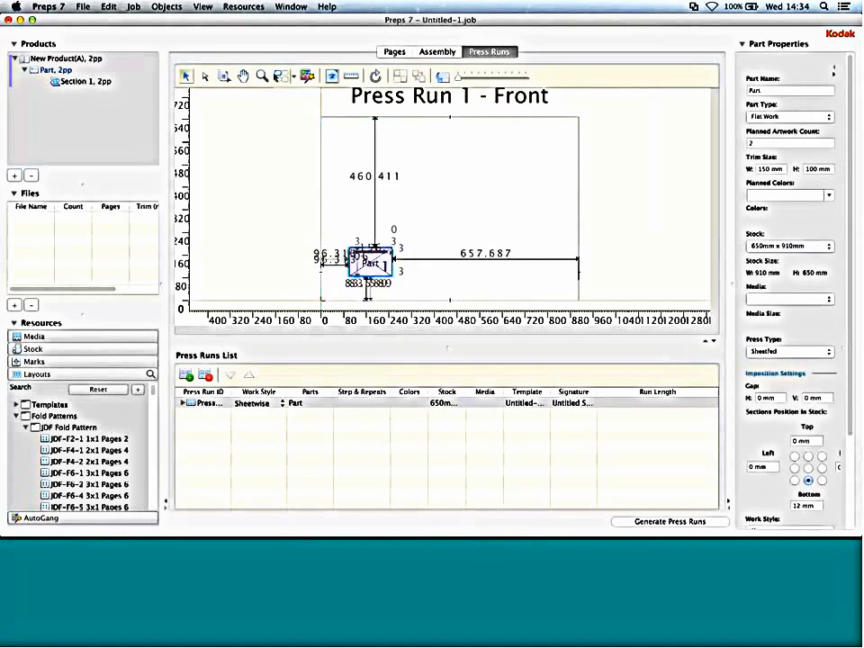
# Step: Create a step and repeat from the part and extend it to 5 horizontal by 4 vertical repeats
pyautogui.click(307, 79)
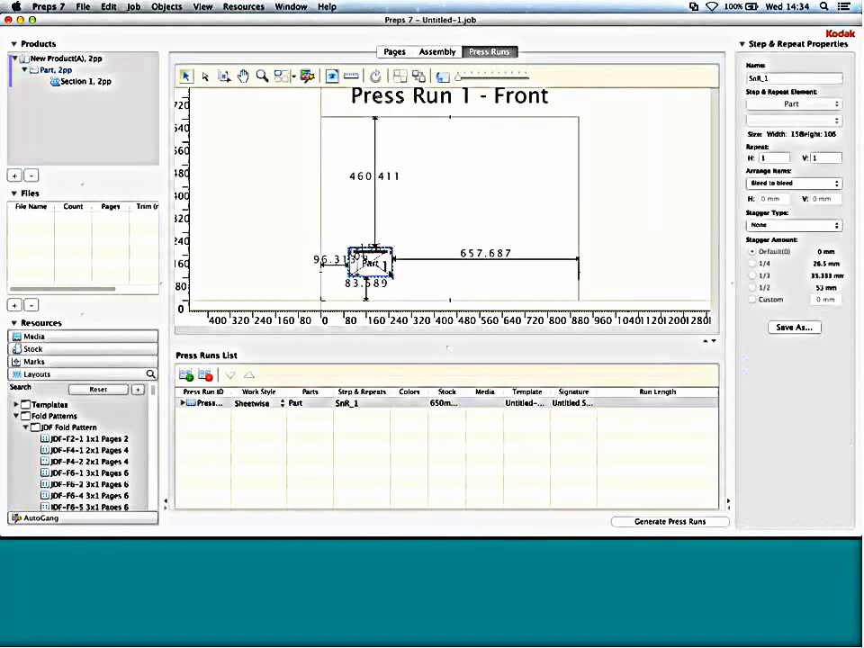
pyautogui.press('super+=')
pyautogui.press('super+=')
pyautogui.press('super+=')
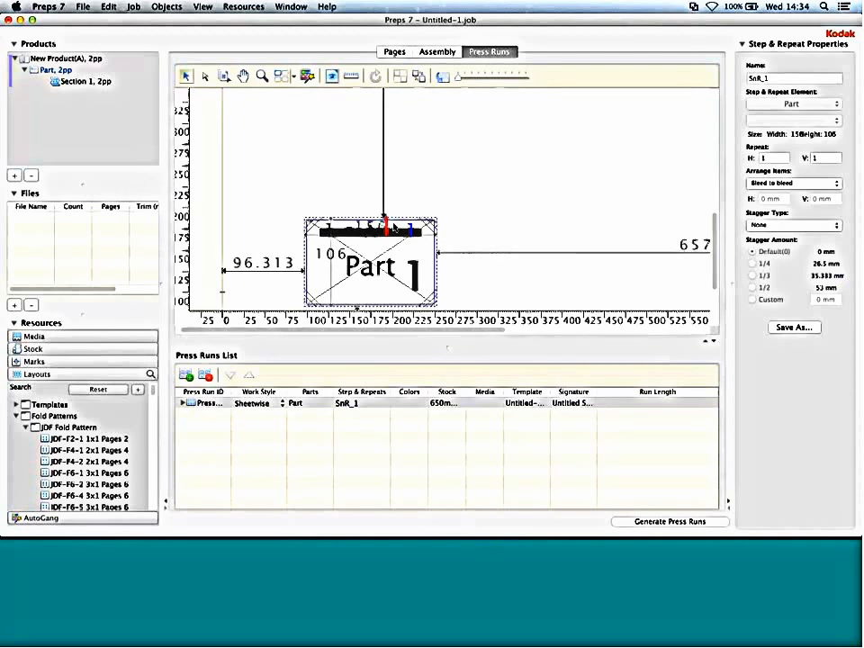
pyautogui.press('super+0')
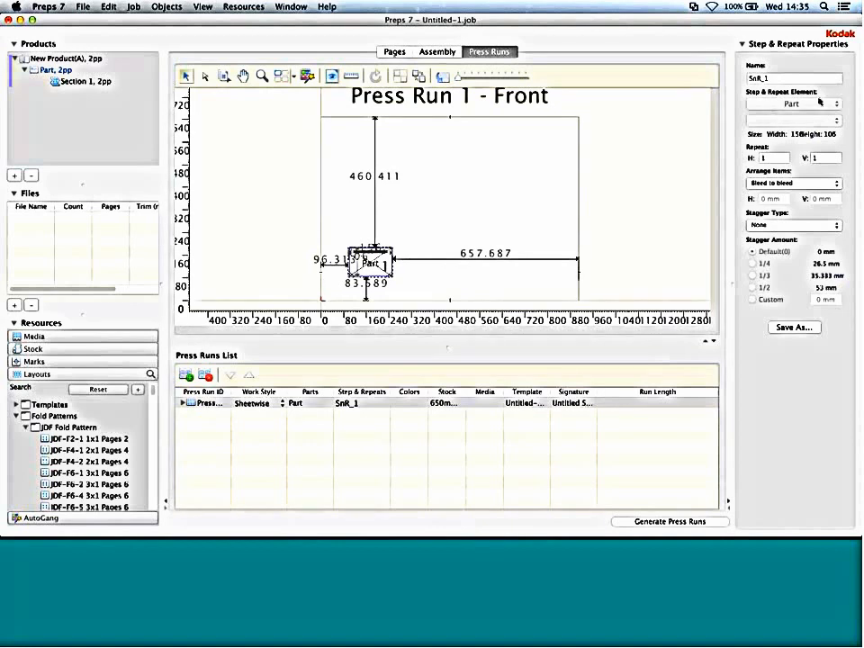
pyautogui.moveTo(389, 248); pyautogui.dragTo(537, 158)
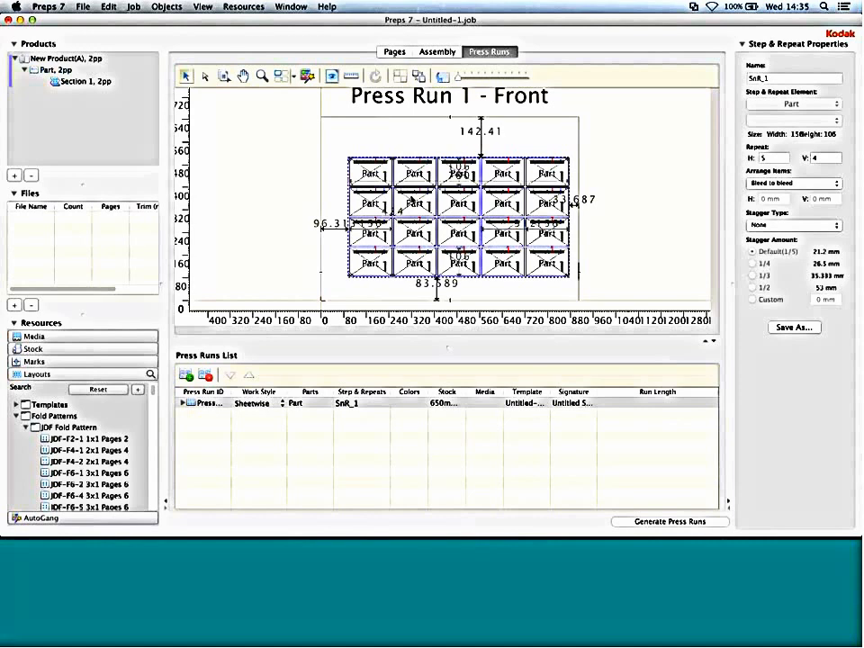
# Step: Centre the step-and-repeat grid on the press sheet and review its repeat count and item arrangement options
pyautogui.click(485, 189)
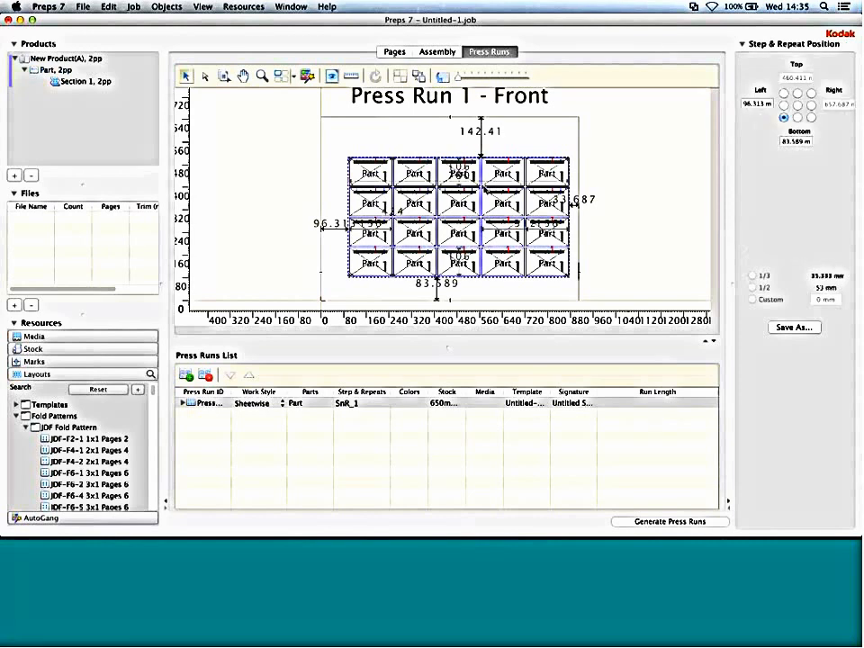
pyautogui.click(798, 105)
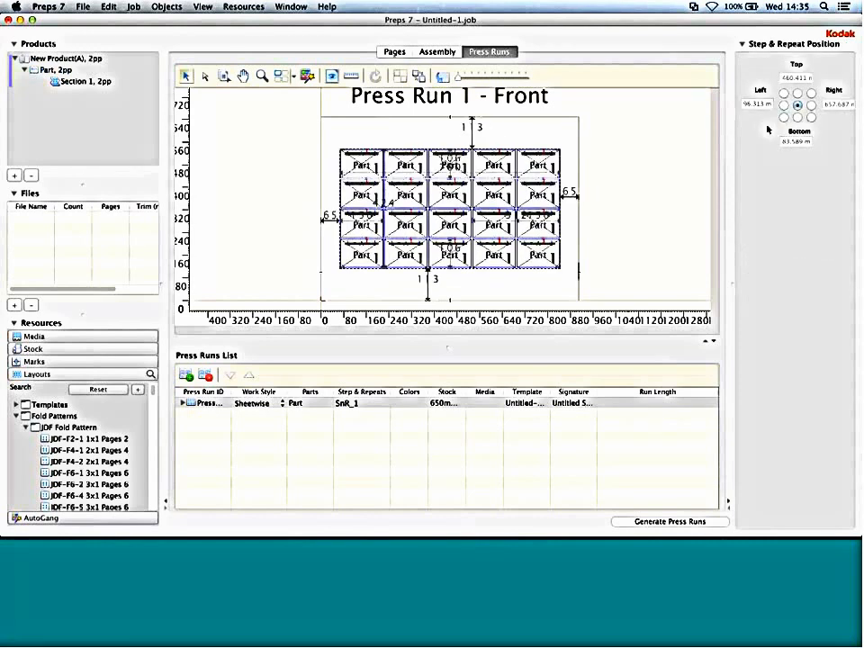
pyautogui.click(467, 210)
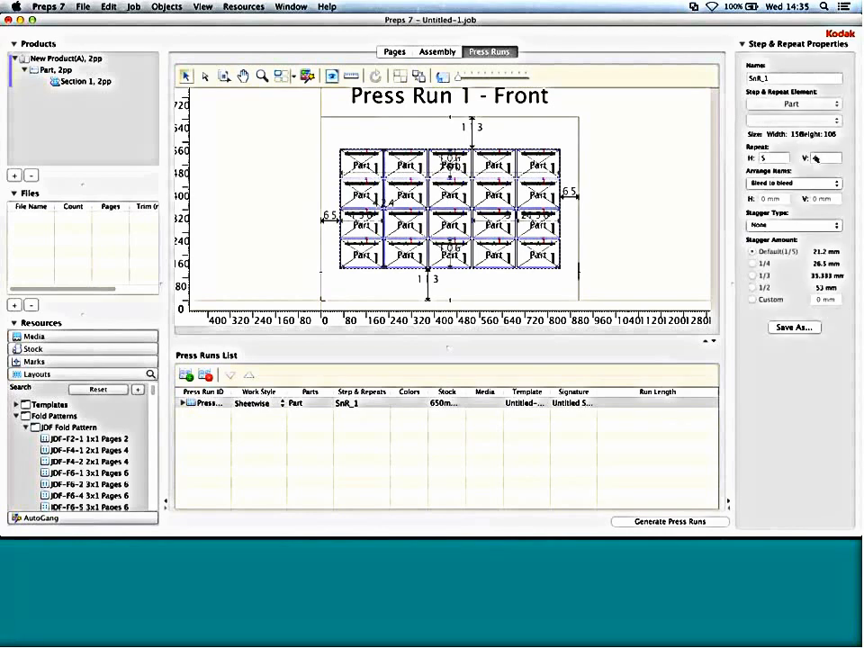
pyautogui.write('4')
pyautogui.click(836, 183)
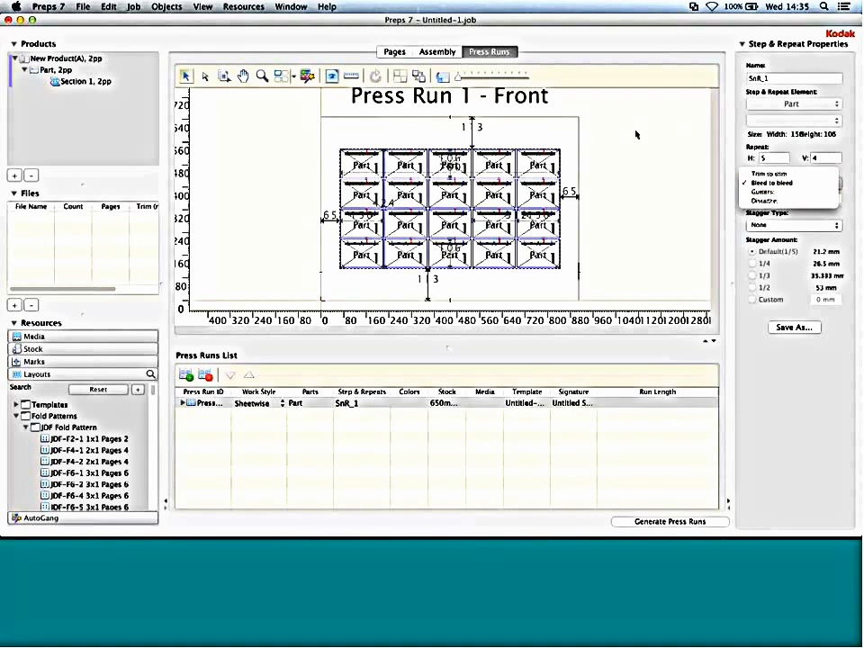
pyautogui.click(636, 135)
# Step: Try the Staircase Up stagger on the step-and-repeat grid and set the stagger type to Castletop - 1st Lane Up
pyautogui.click(793, 225)
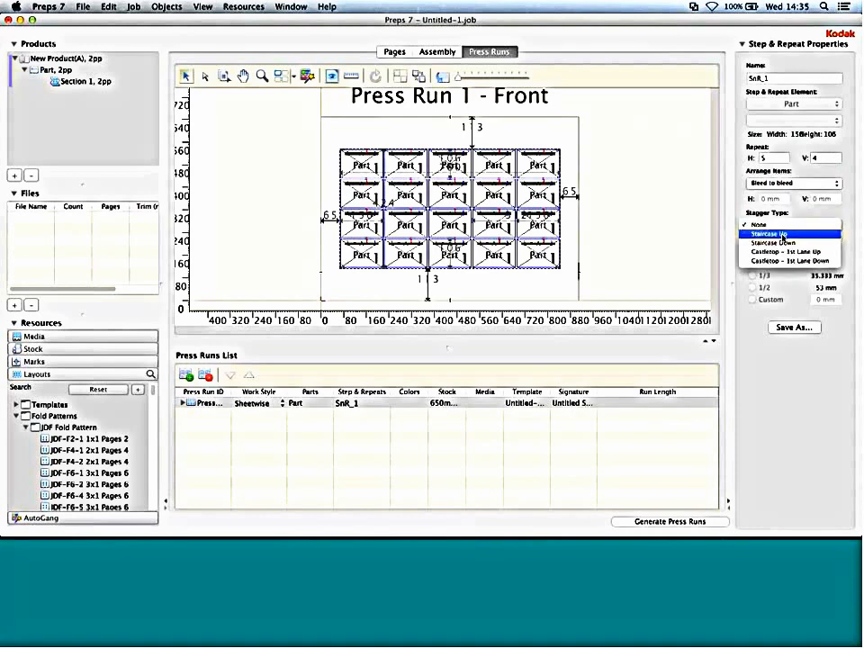
pyautogui.click(783, 235)
pyautogui.click(780, 226)
pyautogui.click(757, 226)
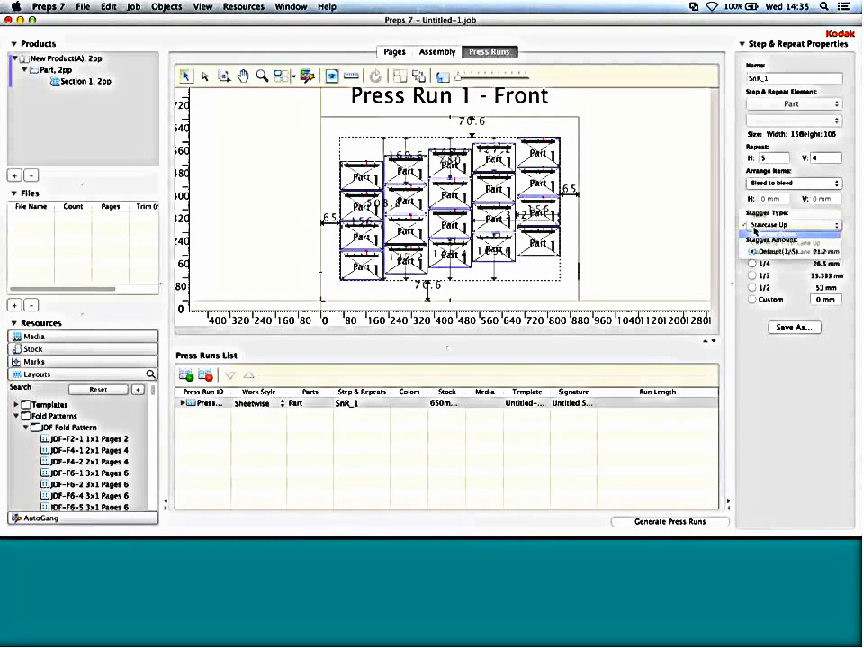
pyautogui.click(792, 225)
pyautogui.click(783, 232)
pyautogui.press('Down')
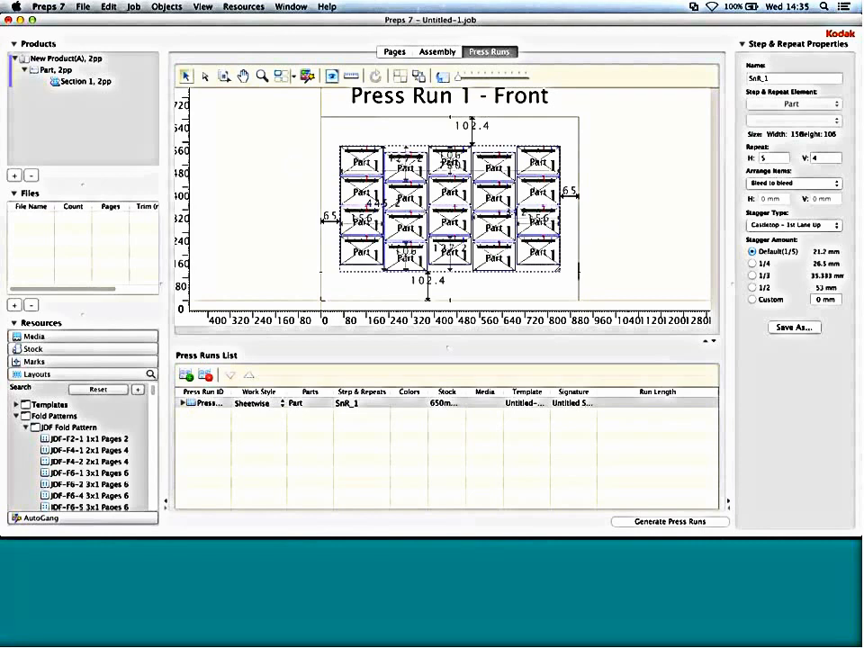
# Step: Save the staggered step-and-repeat layout as a reusable pattern named SnR_Stagger 1st Lane Up
pyautogui.click(792, 328)
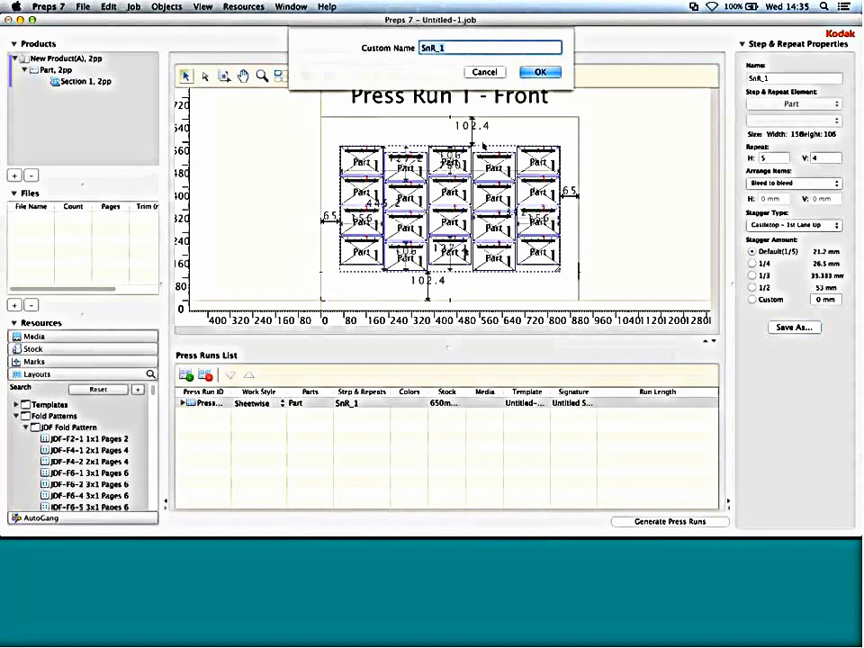
pyautogui.click(455, 48)
pyautogui.press('BackSpace')
pyautogui.write('Stagger 1st Lane Up')
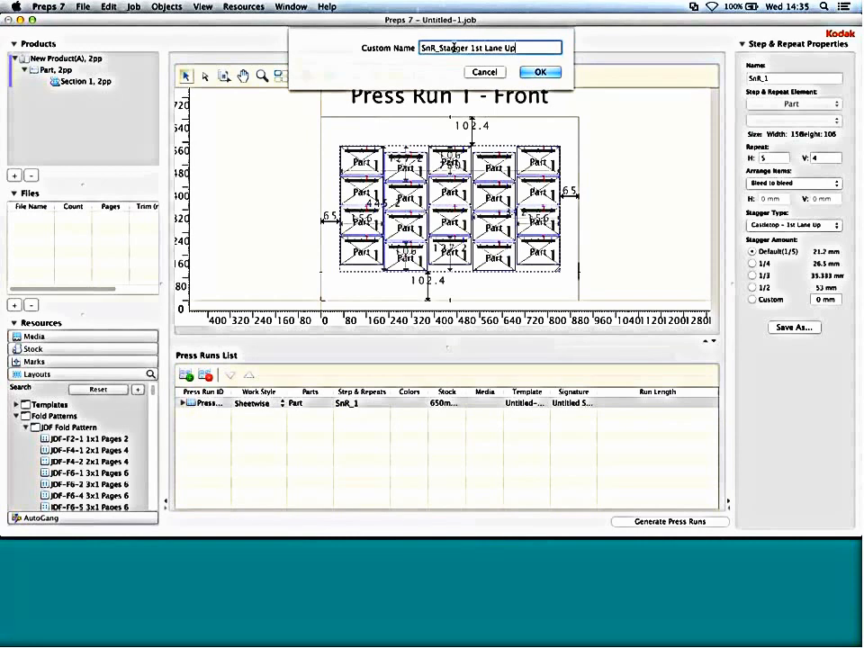
pyautogui.click(546, 71)
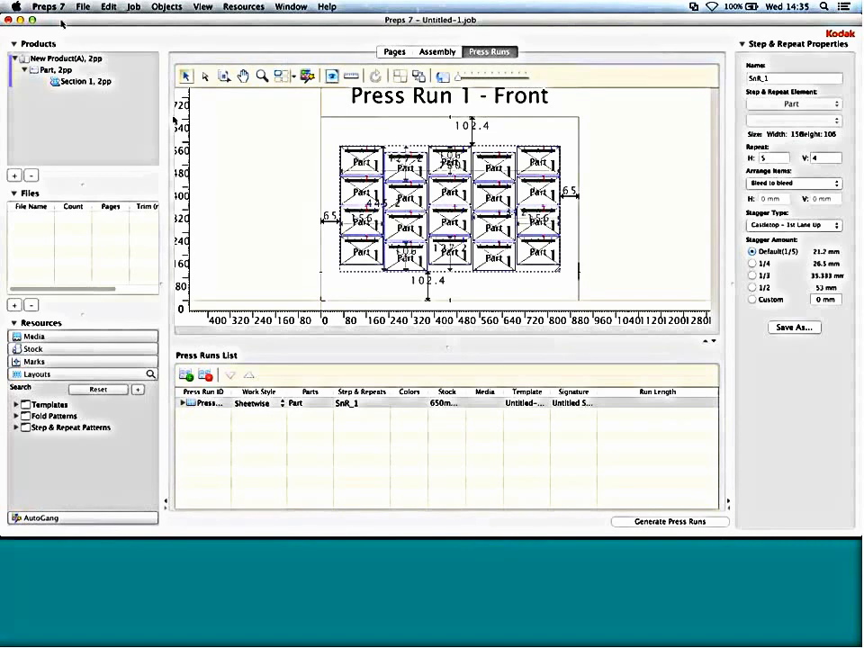
# Step: Create a new job and place the 650mm x 910mm stock on its press run
pyautogui.press('super+n')
pyautogui.click(390, 195)
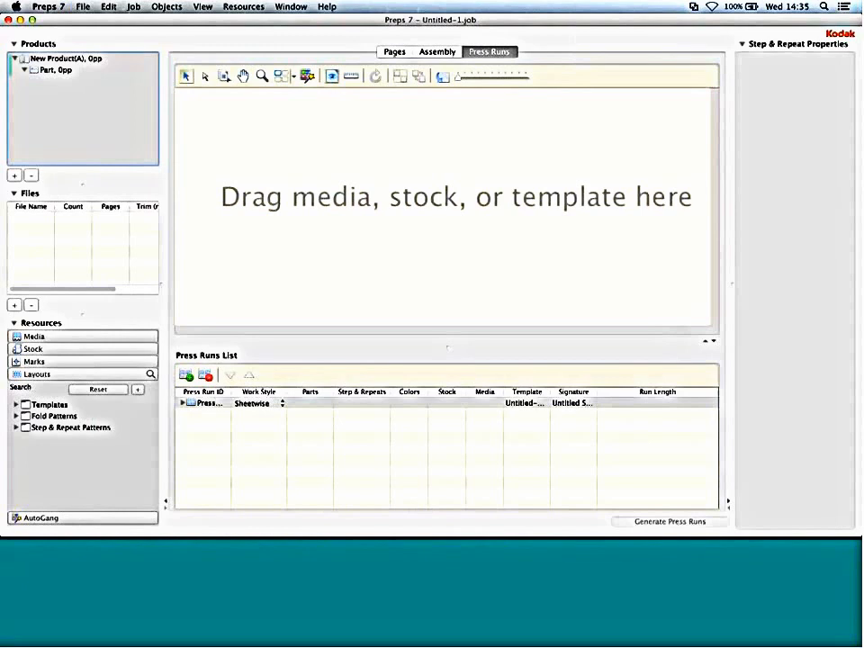
pyautogui.click(32, 348)
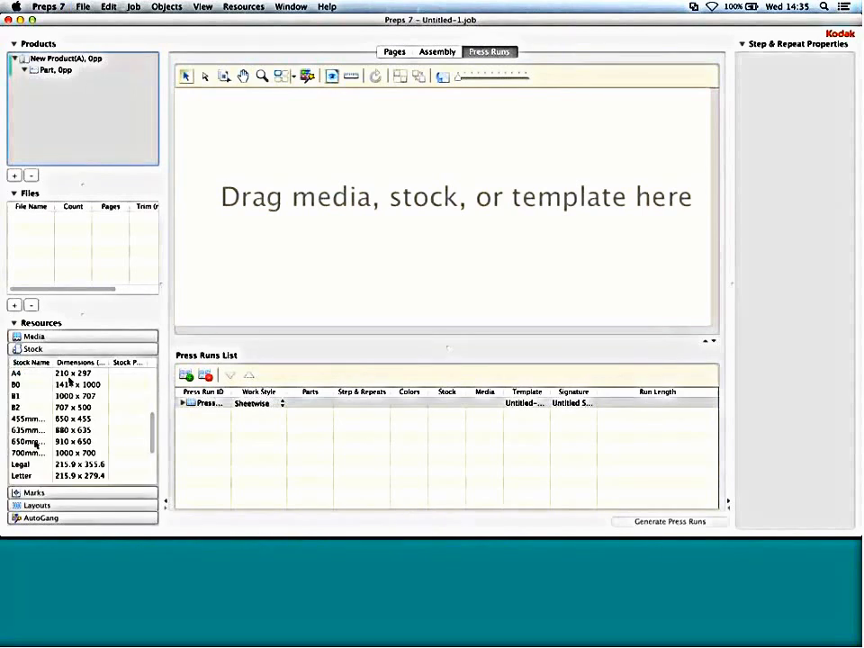
pyautogui.doubleClick(36, 441)
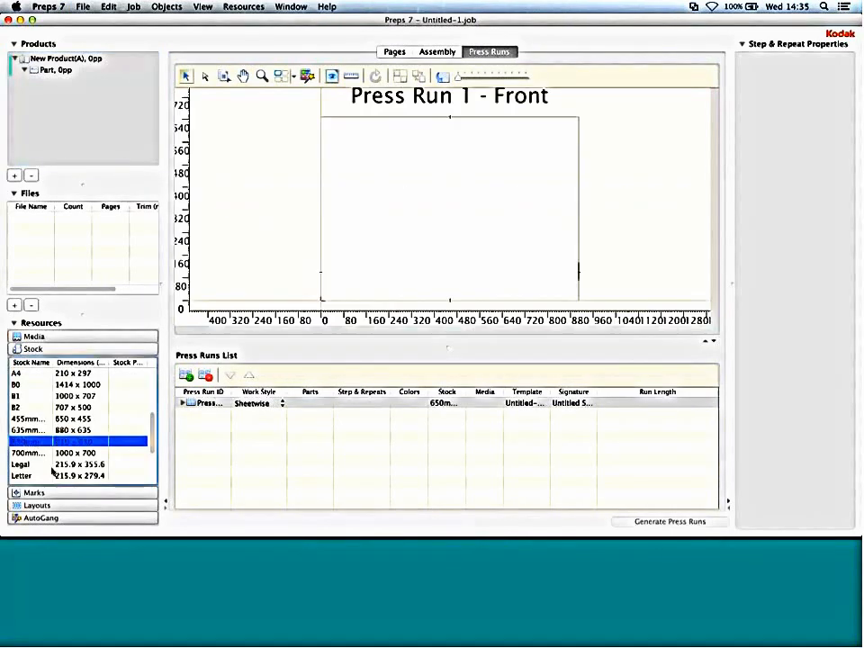
# Step: Place the saved SnR_Stagger 1st Lane Up step-and-repeat pattern on the press sheet
pyautogui.click(37, 505)
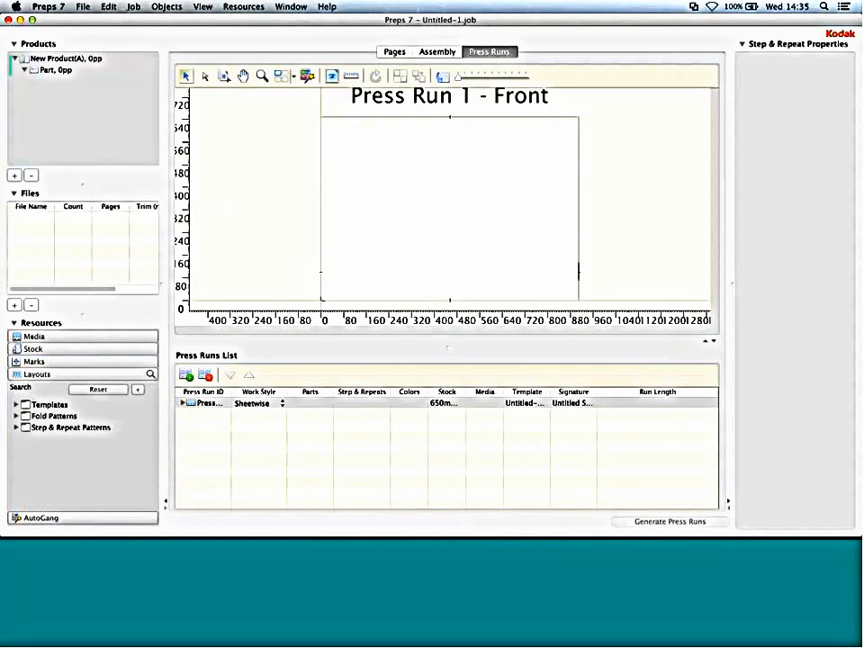
pyautogui.click(17, 428)
pyautogui.moveTo(54, 451); pyautogui.dragTo(357, 276)
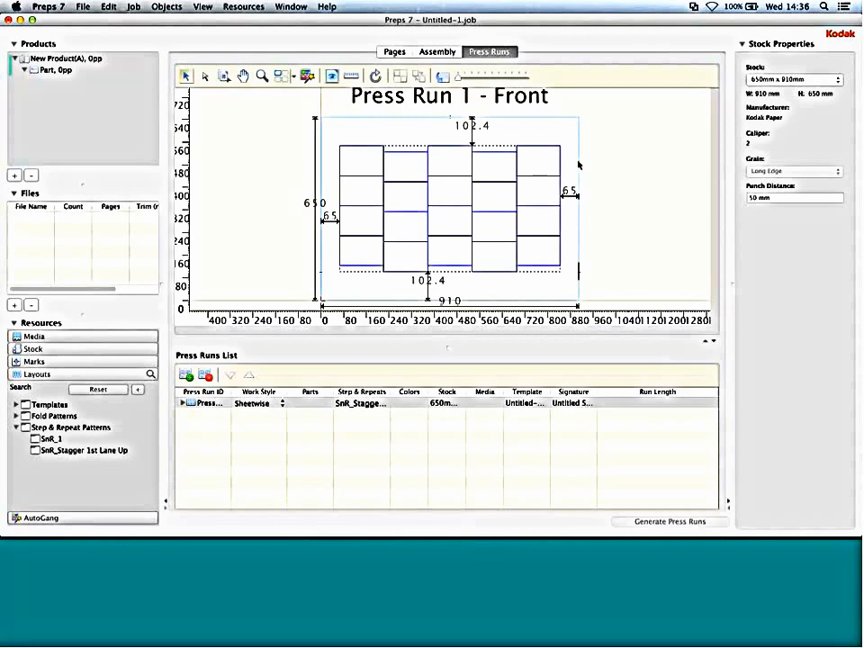
# Step: Place Dover Sole.pdf from the desktop into the step-and-repeat cells, accepting the update of the cell properties to fit the file
pyautogui.press('super+h')
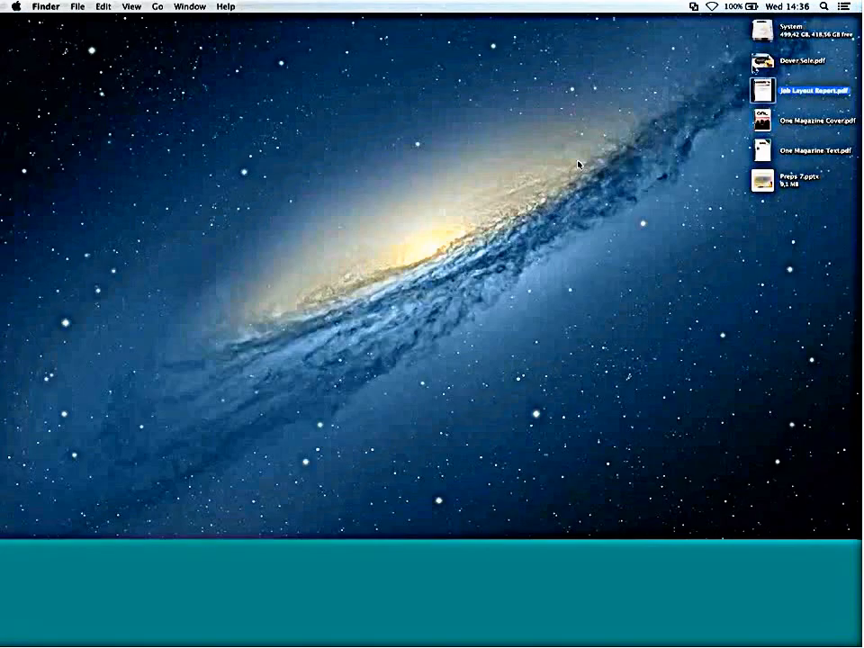
pyautogui.moveTo(763, 60); pyautogui.dragTo(390, 209)
pyautogui.press('super+Tab')
pyautogui.moveTo(368, 250); pyautogui.dragTo(385, 239)
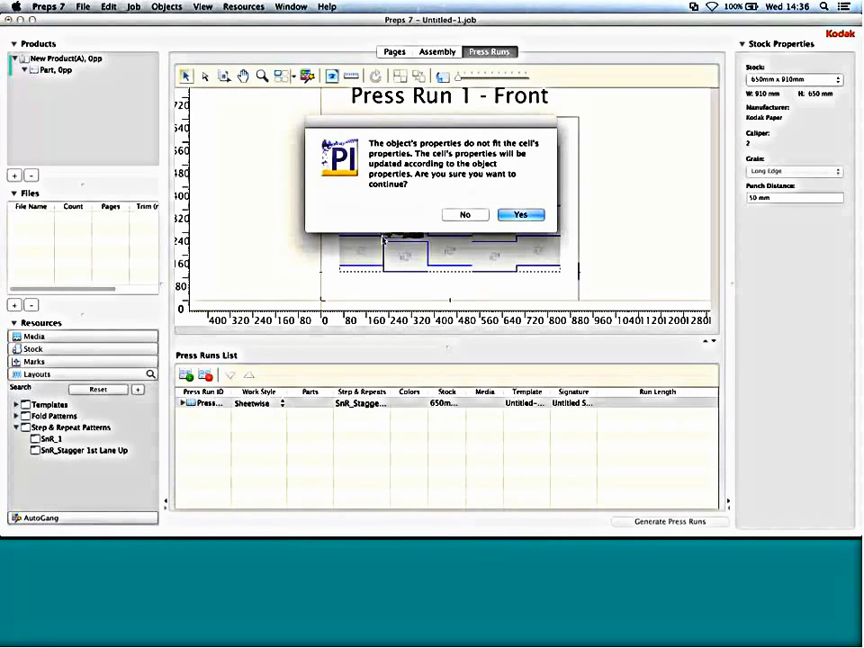
pyautogui.click(521, 215)
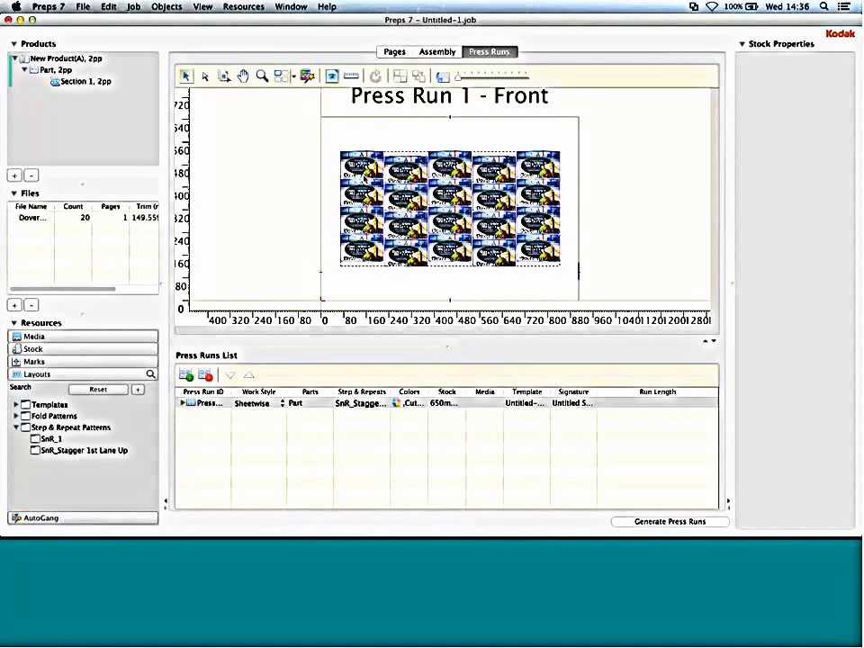
# Step: Extend the step-and-repeat grid to 5 horizontal by 5 vertical repeats and centre it on the press sheet
pyautogui.click(383, 190)
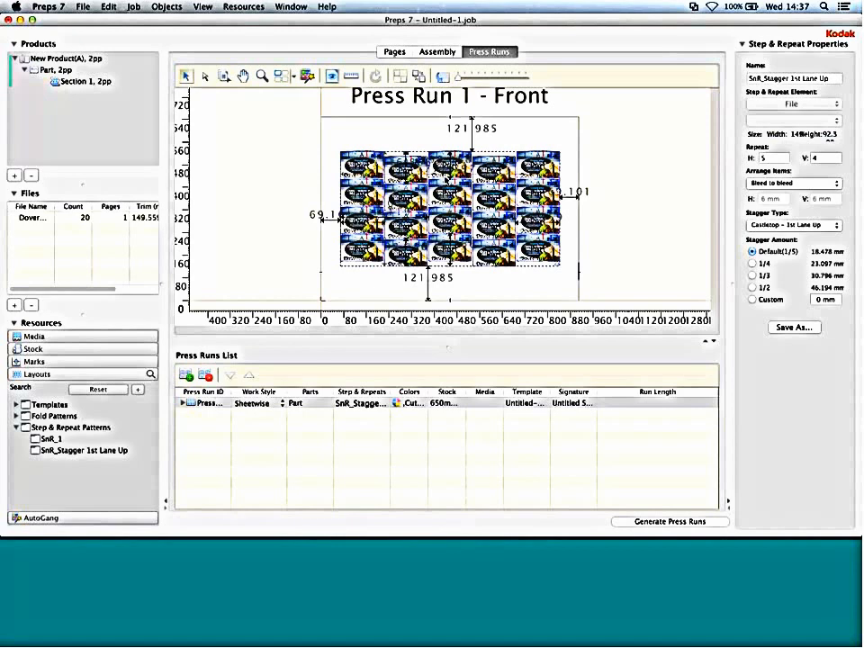
pyautogui.moveTo(568, 265); pyautogui.dragTo(530, 273)
pyautogui.moveTo(449, 226); pyautogui.dragTo(460, 229)
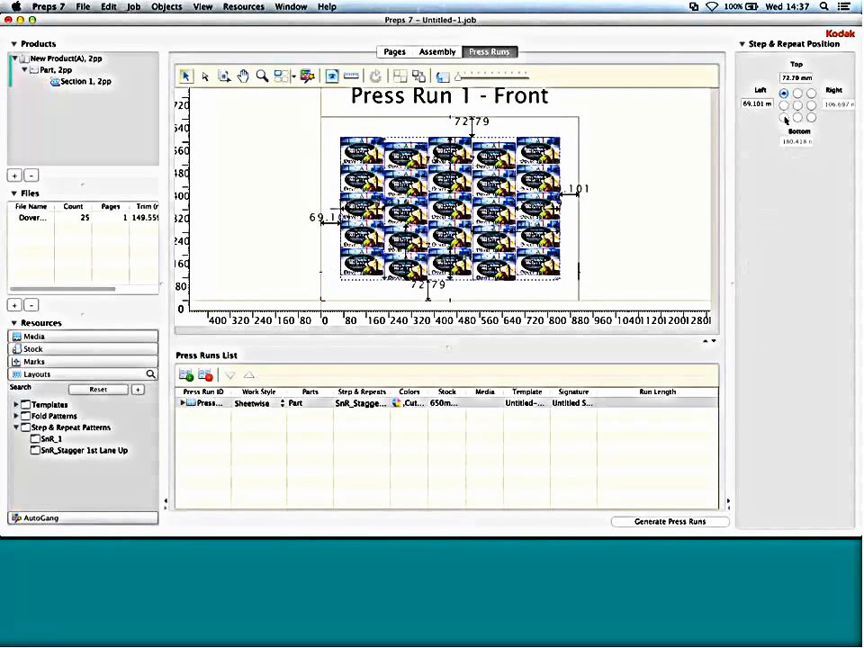
pyautogui.click(530, 131)
pyautogui.click(519, 175)
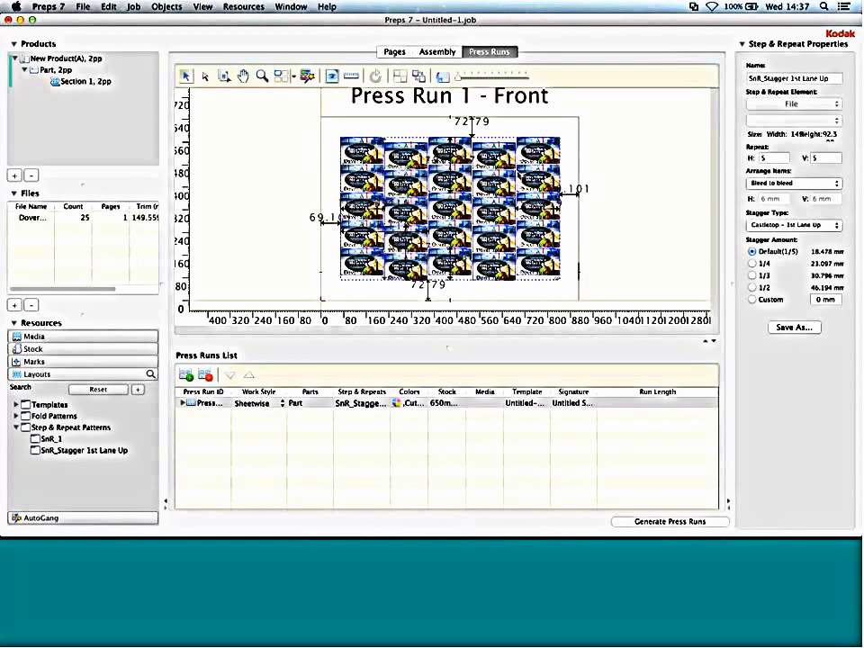
# Step: Start a new bearer bars SmartMark and set its width to 50 mm
pyautogui.click(243, 6)
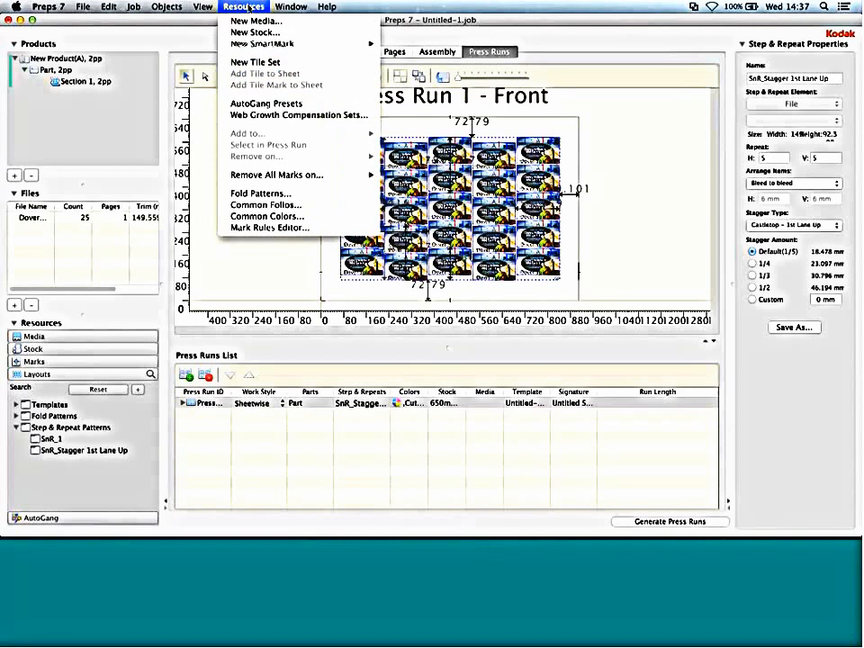
pyautogui.moveTo(306, 44)
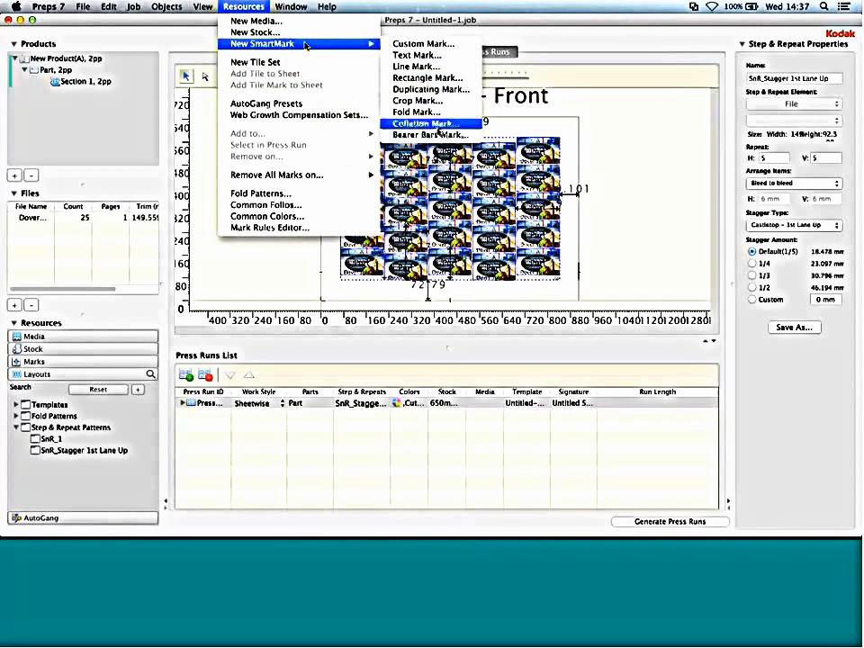
pyautogui.click(451, 135)
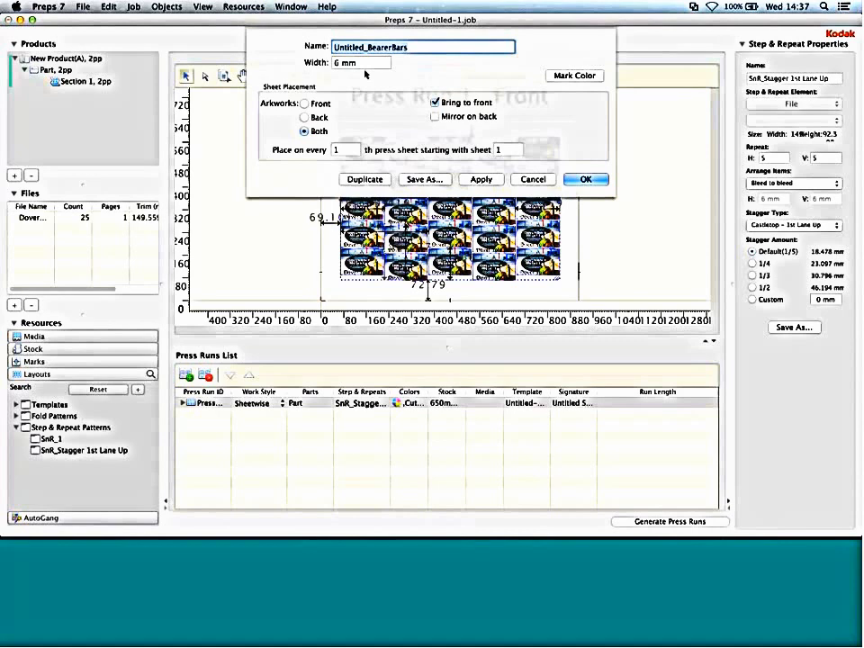
pyautogui.press('Tab')
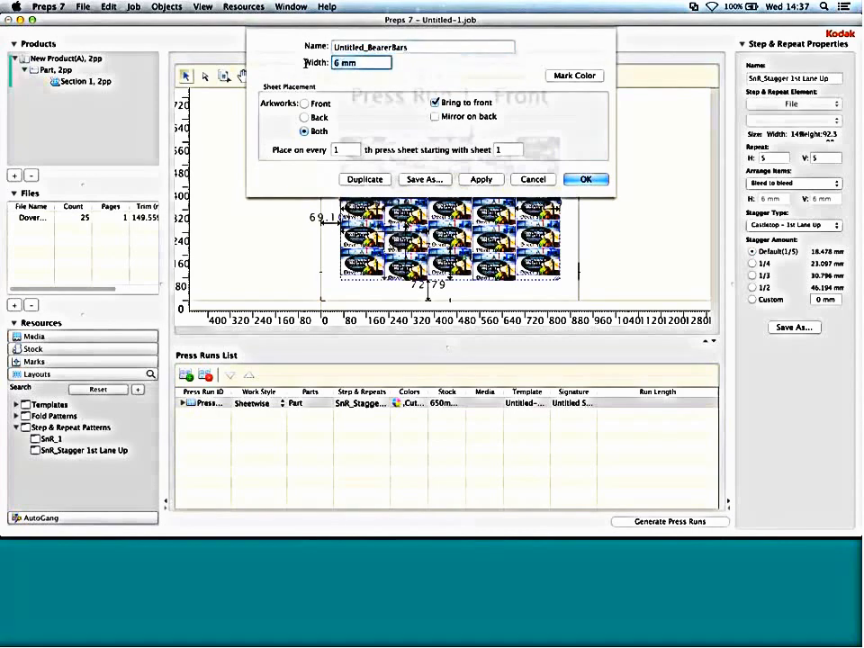
pyautogui.write('50 mm')
pyautogui.press('Tab')
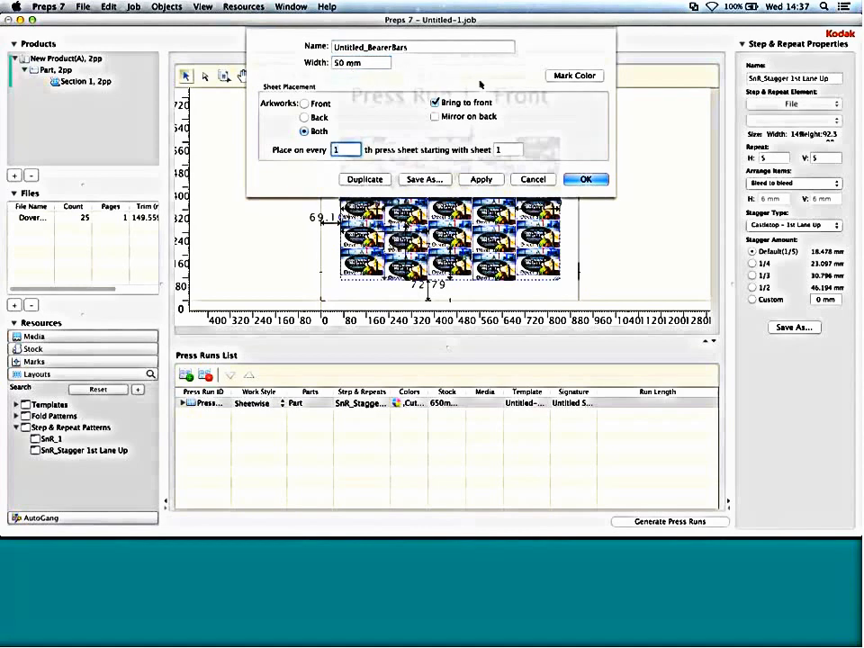
# Step: Set the bearer bars to process color with cyan reversed, yellow 0 and black 0, and add them to the sheet
pyautogui.click(574, 76)
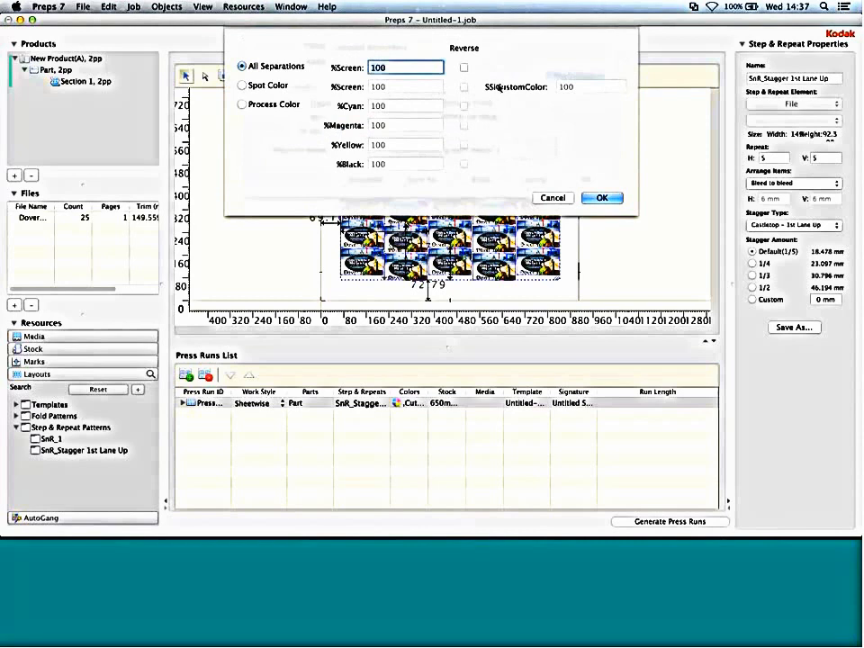
pyautogui.click(242, 105)
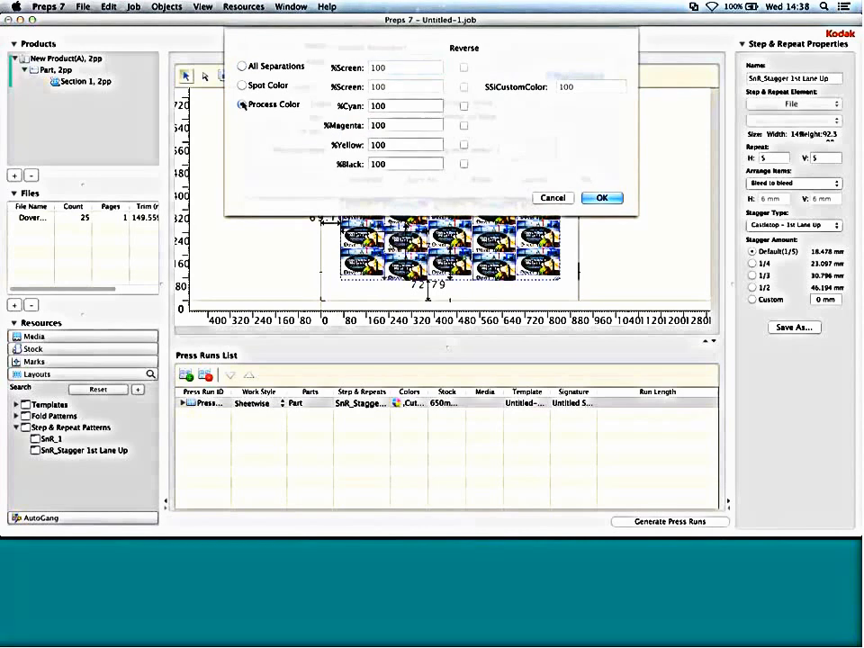
pyautogui.click(465, 105)
pyautogui.doubleClick(393, 144)
pyautogui.press('BackSpace')
pyautogui.write('0')
pyautogui.press('Tab')
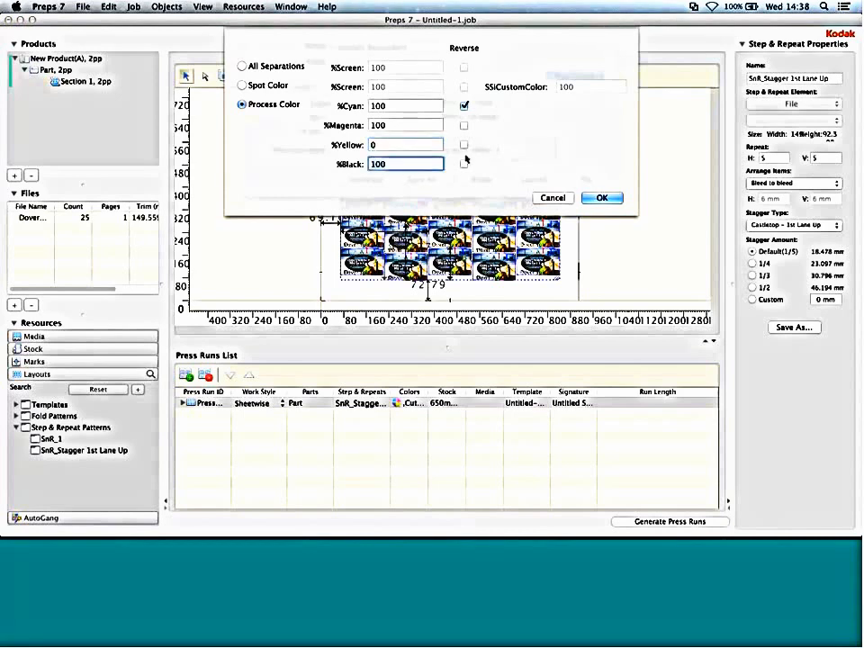
pyautogui.write('0')
pyautogui.press('Tab')
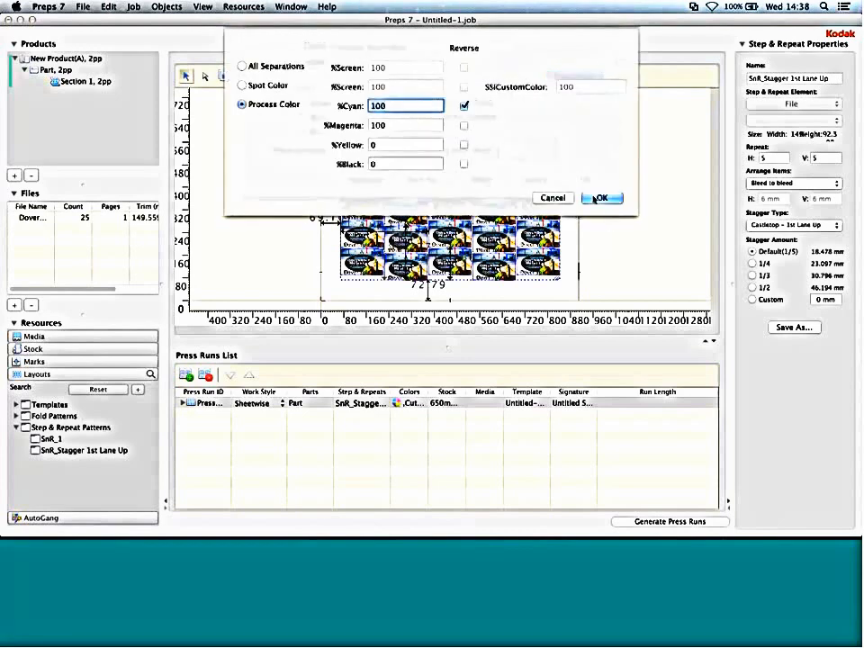
pyautogui.click(599, 198)
pyautogui.click(587, 178)
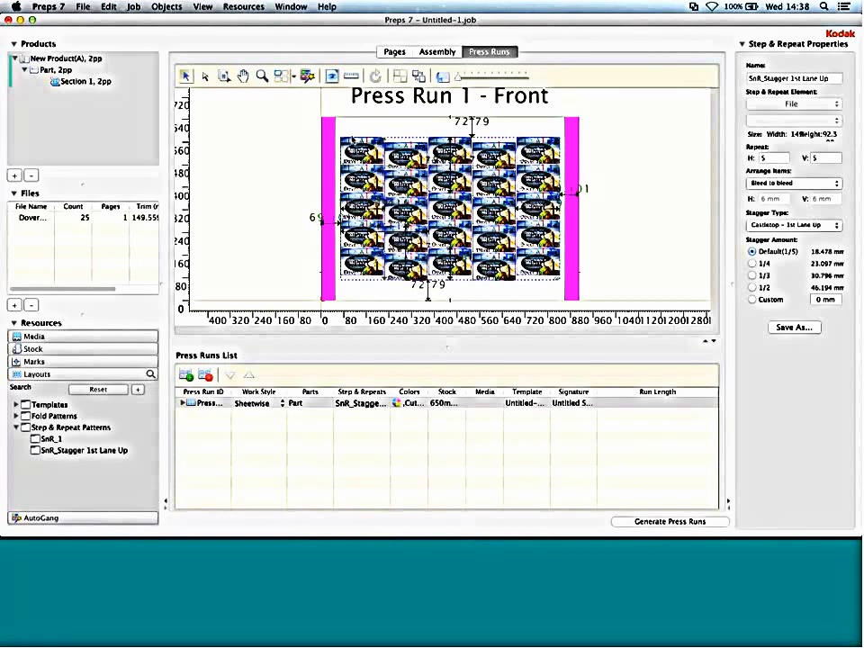
# Step: Start a new custom SmartMark anchored to the press sheet, using the cmykid.eps image
pyautogui.click(243, 7)
pyautogui.moveTo(270, 43)
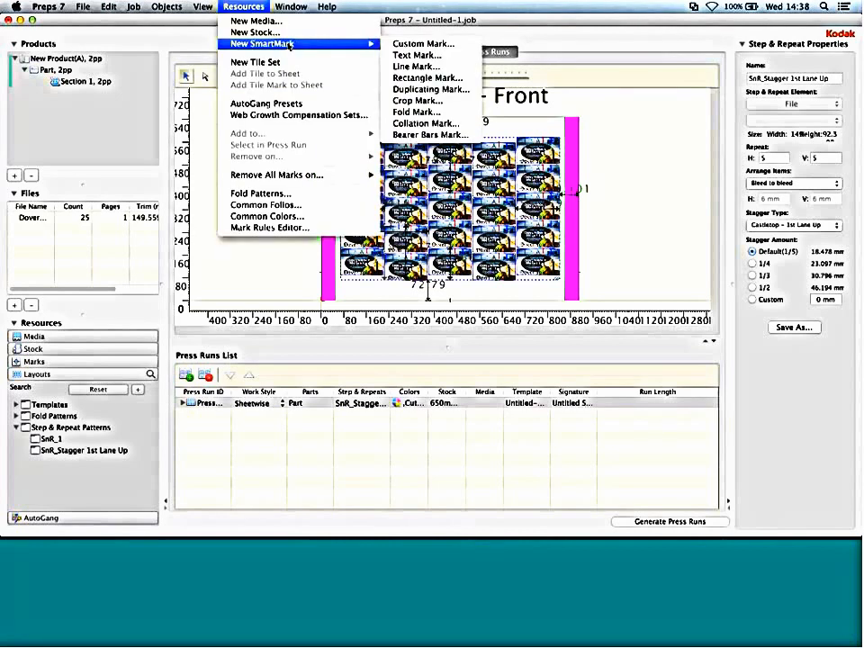
pyautogui.click(436, 44)
pyautogui.click(394, 74)
pyautogui.click(267, 68)
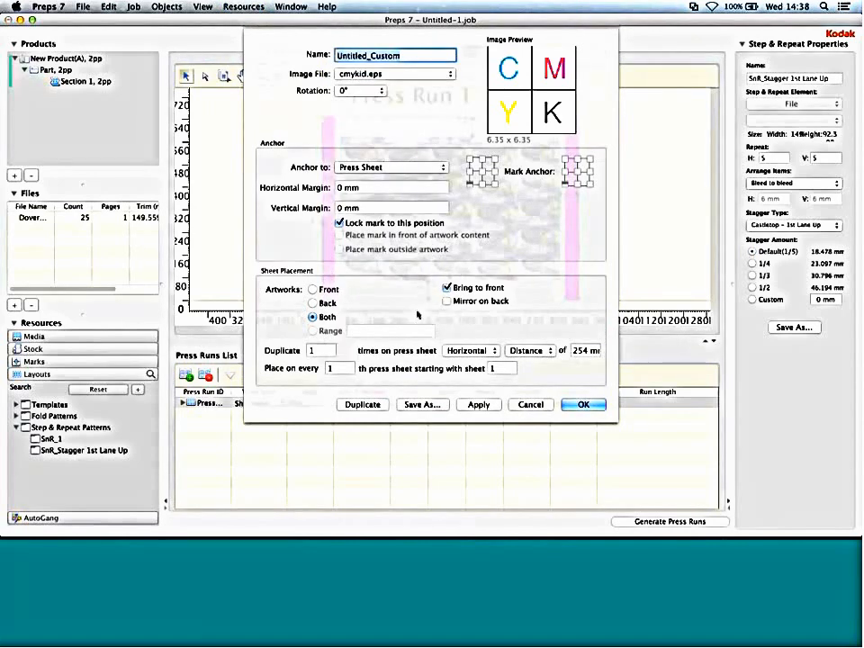
# Step: Duplicate the custom mark 10 times horizontally at a distance of 30 mm, add it, and inspect the marks along the sheet edge
pyautogui.click(316, 350)
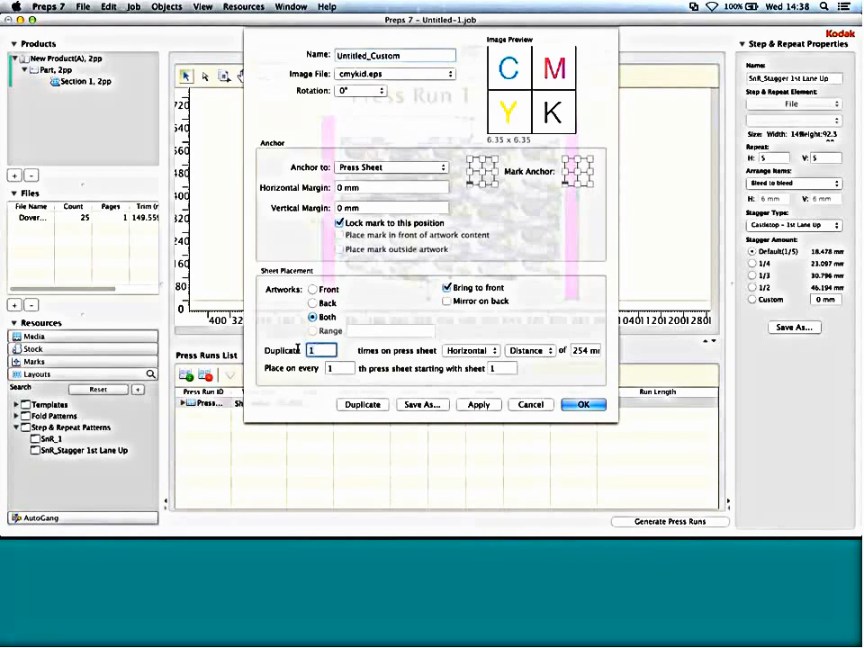
pyautogui.write('20')
pyautogui.press('Tab')
pyautogui.moveTo(321, 351); pyautogui.dragTo(287, 347)
pyautogui.write('10')
pyautogui.press('Tab')
pyautogui.write('30')
pyautogui.press('Tab')
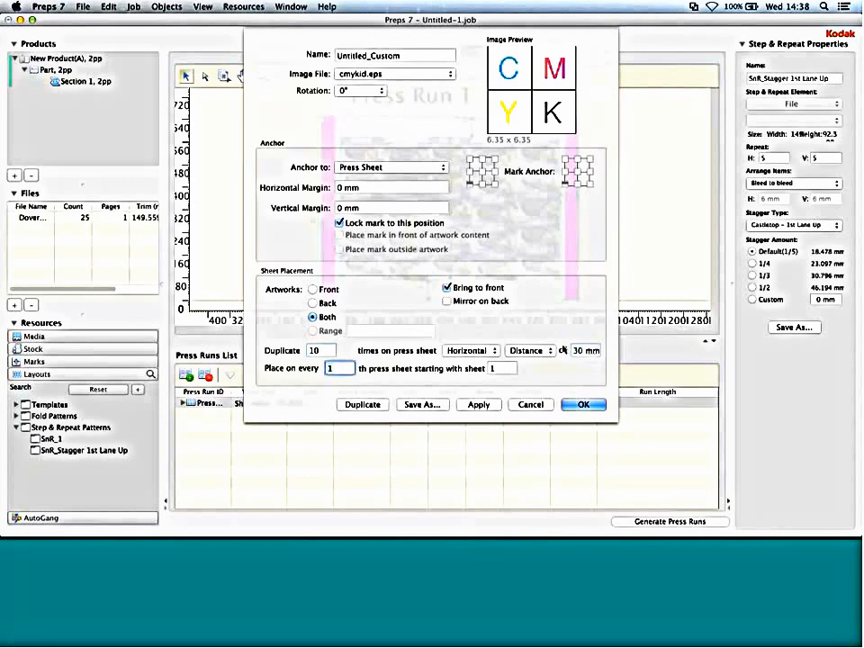
pyautogui.click(584, 405)
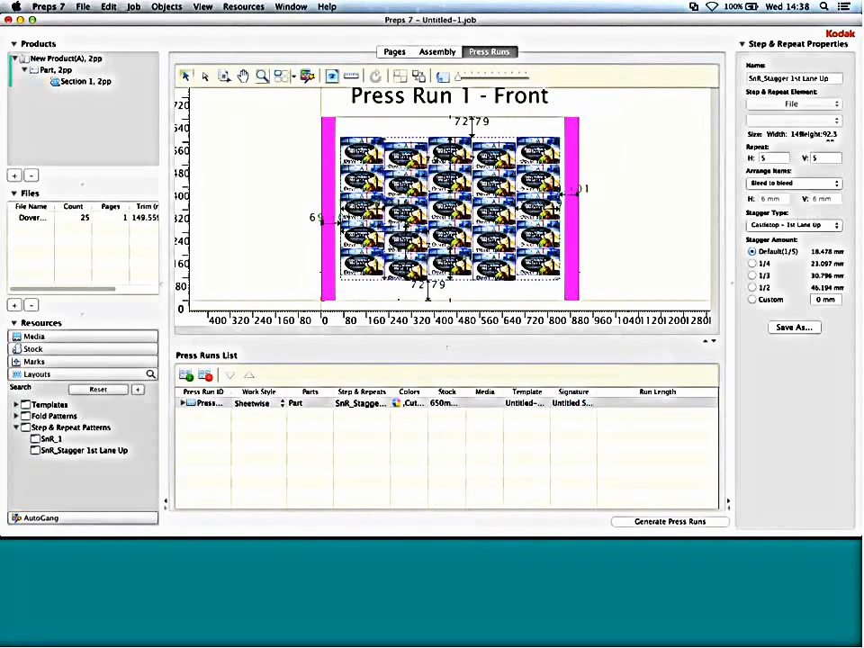
pyautogui.moveTo(338, 291); pyautogui.dragTo(372, 304)
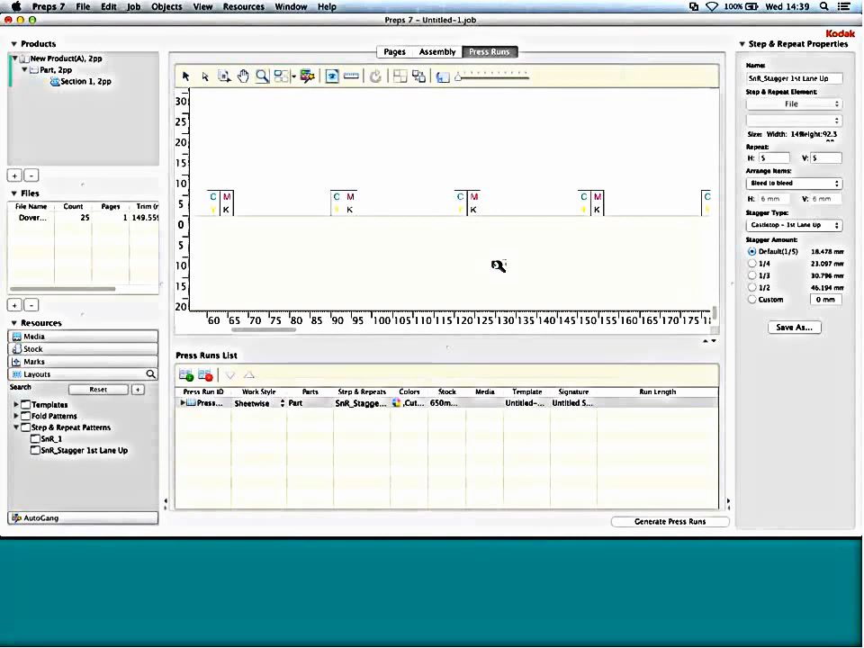
pyautogui.press('super+0')
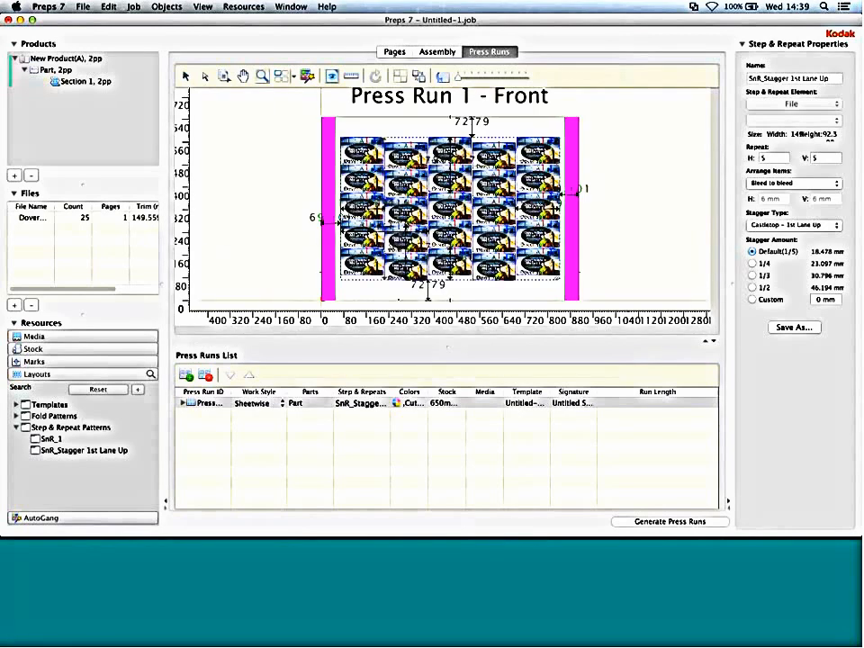
# Step: Preview the REG_Micro Dot.pdf and REG_Micro Dot_Double.pdf images in a new custom SmartMark, and cancel it
pyautogui.click(244, 6)
pyautogui.moveTo(270, 44)
pyautogui.click(413, 43)
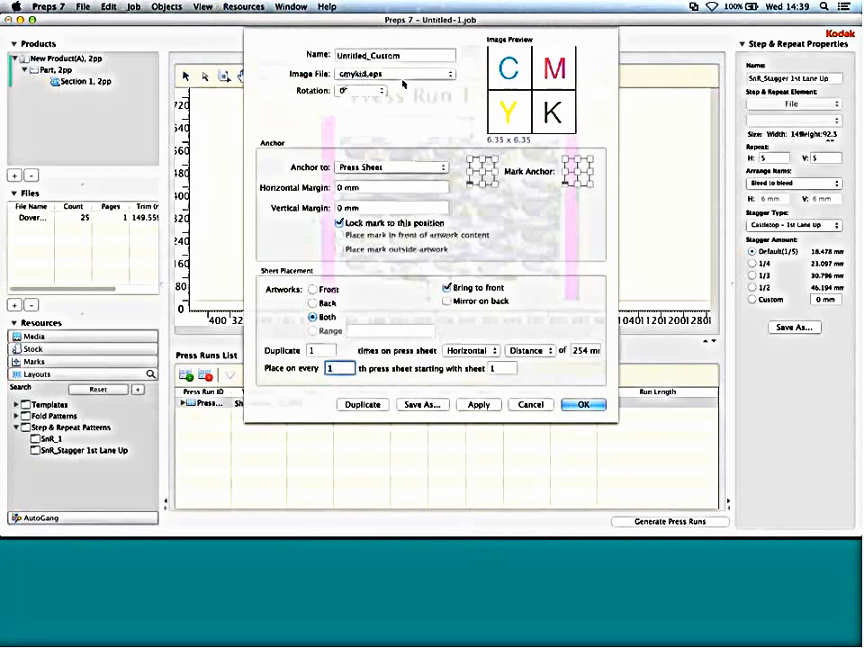
pyautogui.click(387, 73)
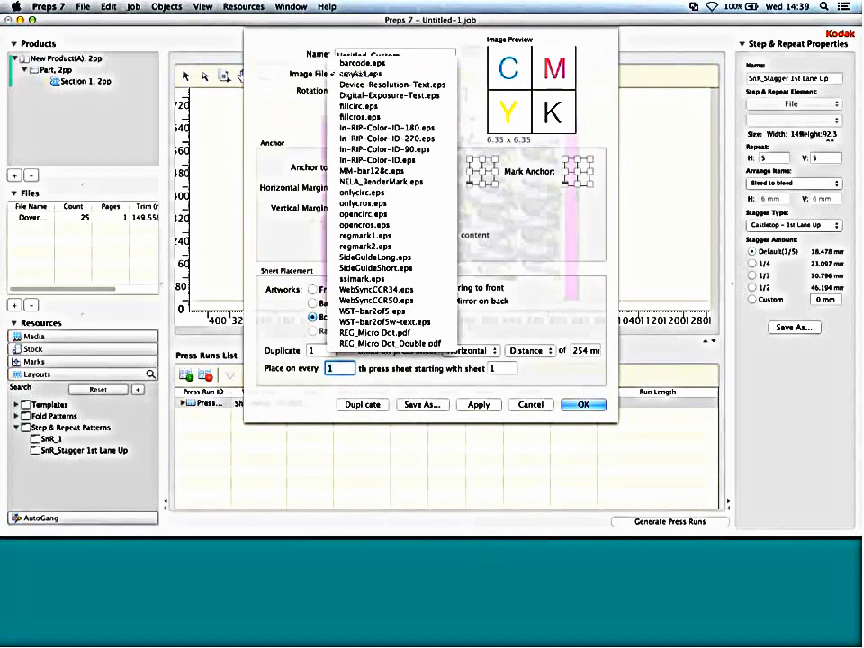
pyautogui.click(441, 332)
pyautogui.click(420, 75)
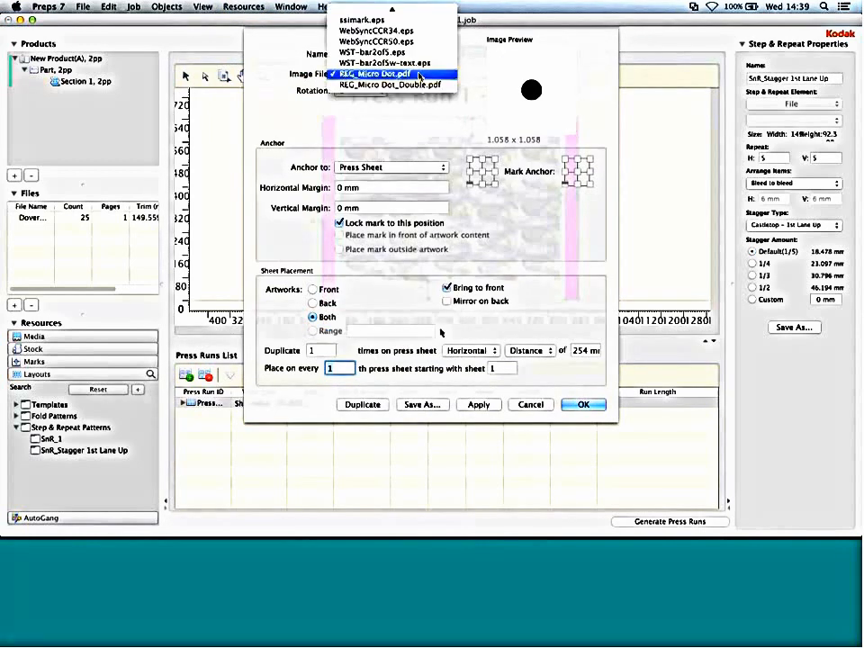
pyautogui.click(420, 84)
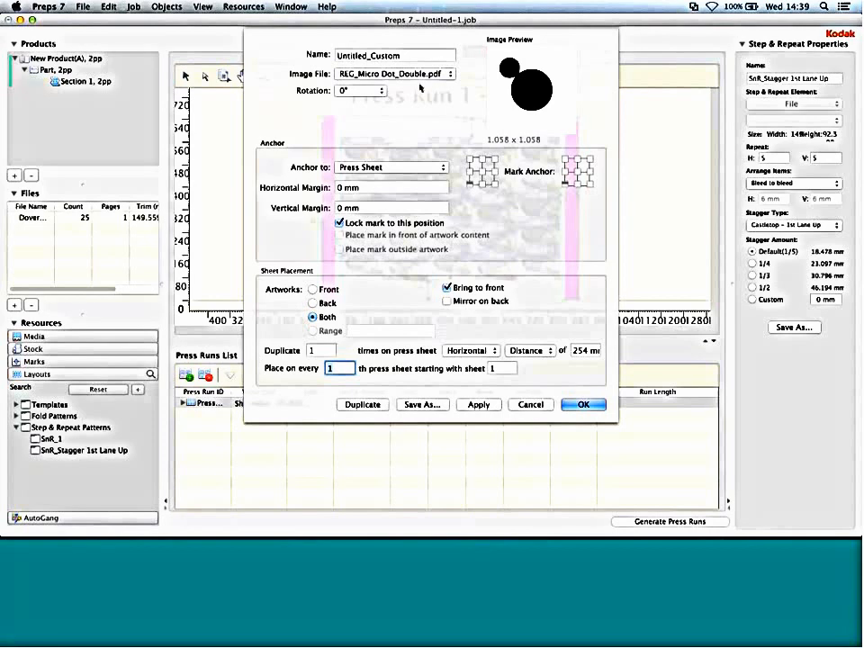
pyautogui.press('Escape')
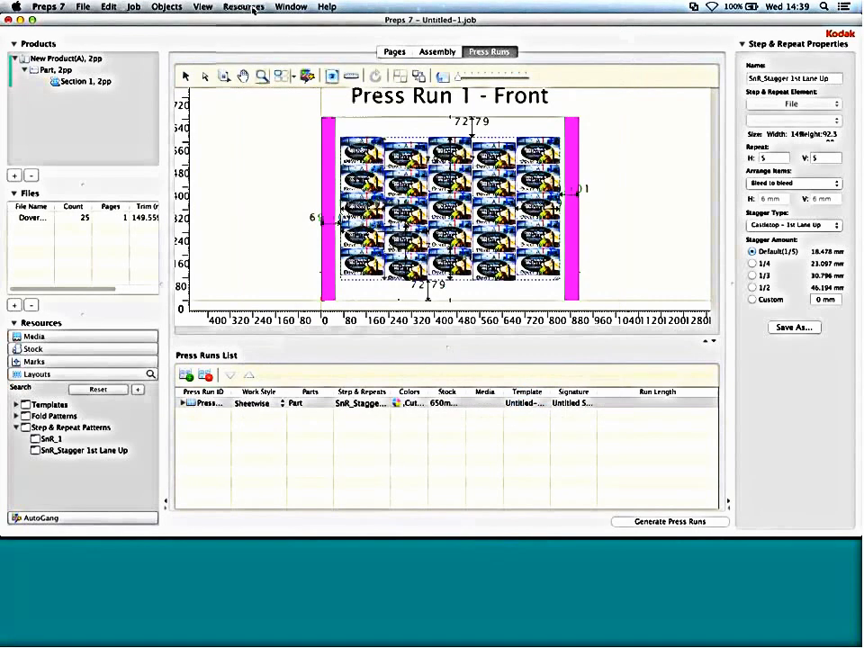
# Step: Examine the Default SmartMark rule's parameters, including part type, workstyle and device name options, and leave the rules unsaved
pyautogui.click(249, 7)
pyautogui.click(270, 175)
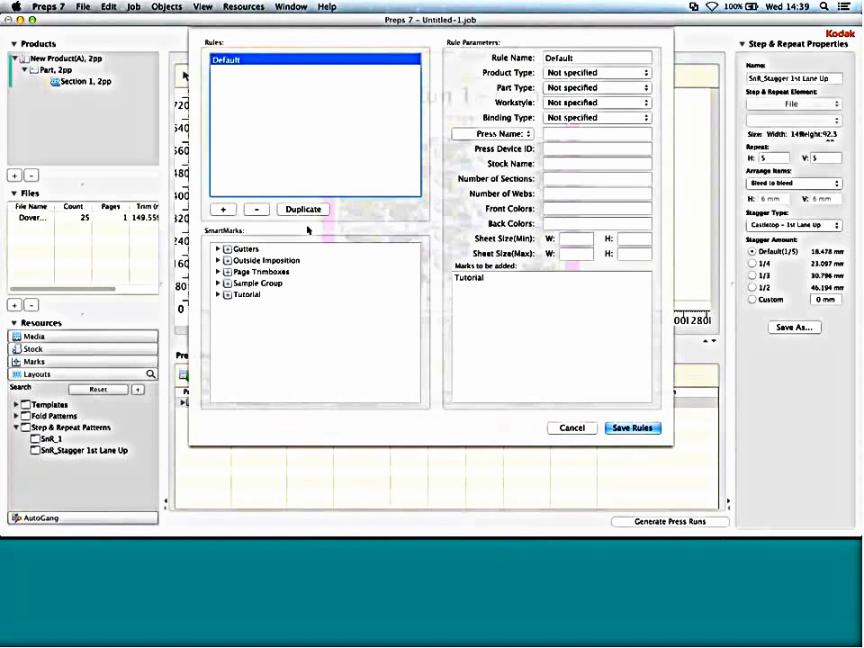
pyautogui.click(569, 74)
pyautogui.click(570, 73)
pyautogui.click(580, 88)
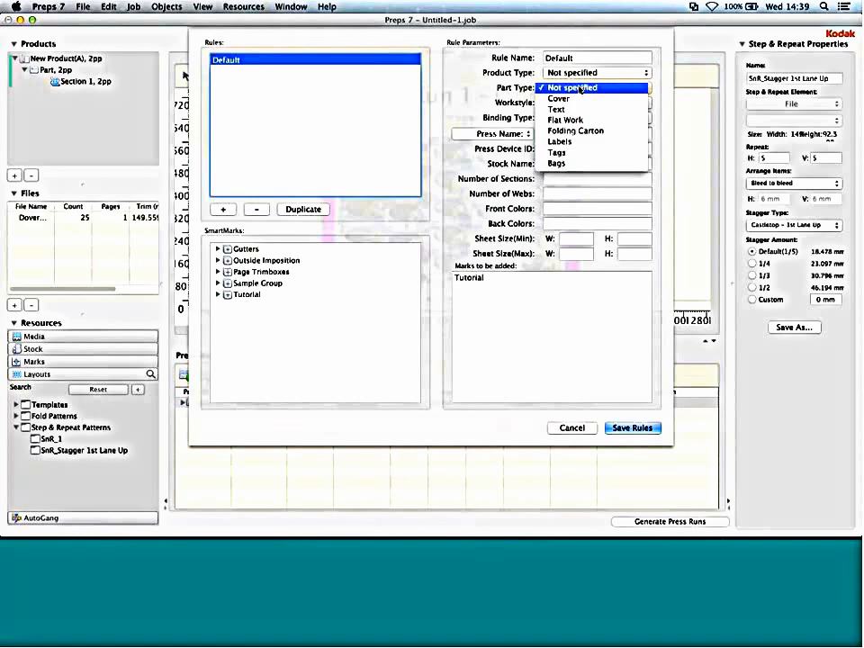
pyautogui.click(477, 87)
pyautogui.click(555, 103)
pyautogui.click(482, 91)
pyautogui.click(497, 133)
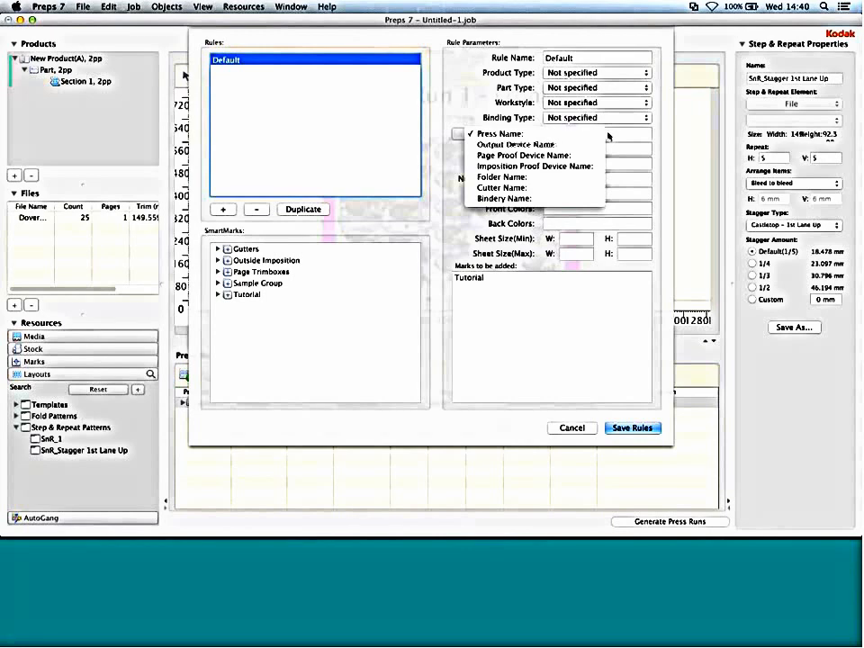
pyautogui.click(465, 93)
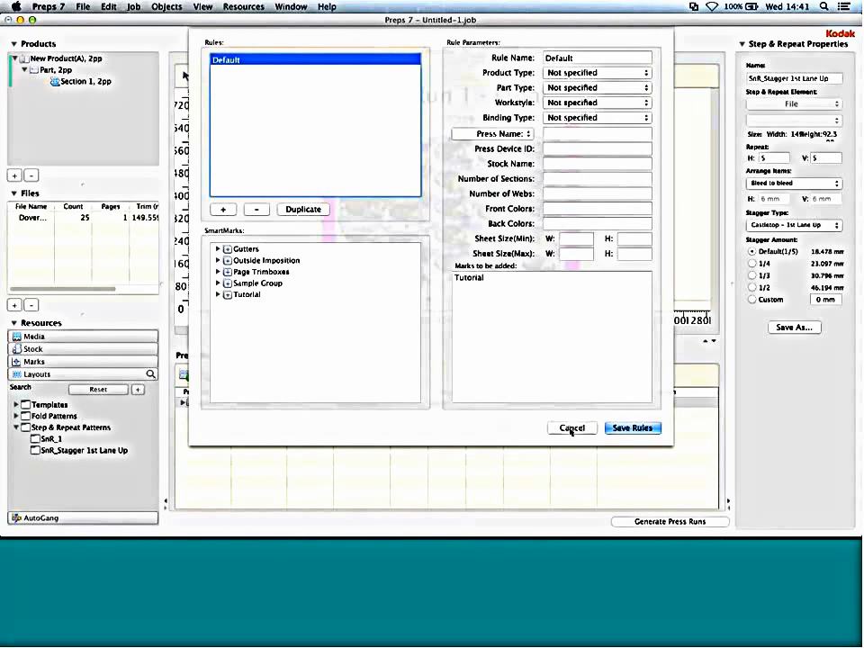
pyautogui.click(572, 429)
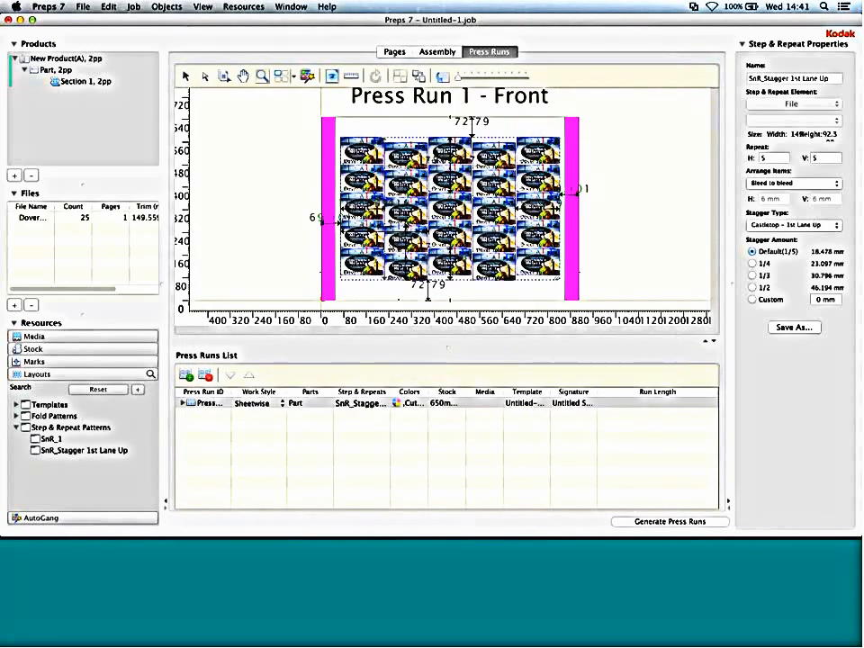
# Step: Discard the packaging job, start a new one, and place the 910 x 650 mm stock on the press run
pyautogui.click(8, 20)
pyautogui.click(389, 195)
pyautogui.press('super+n')
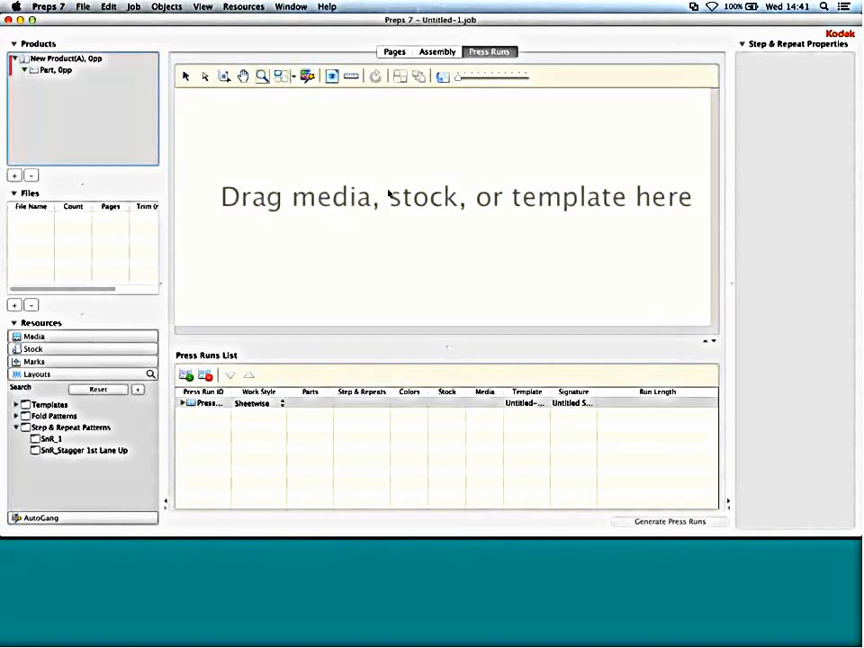
pyautogui.click(68, 350)
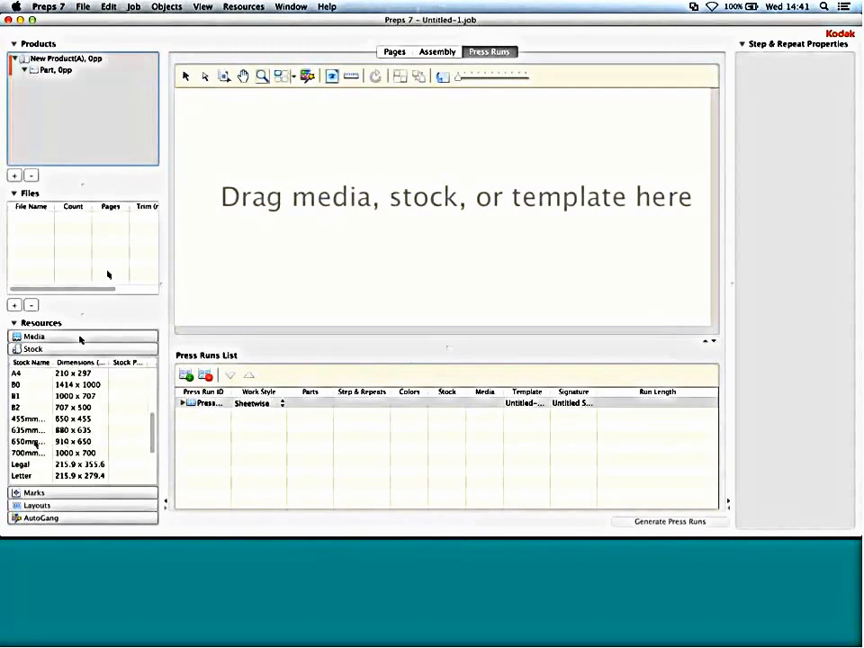
pyautogui.doubleClick(32, 442)
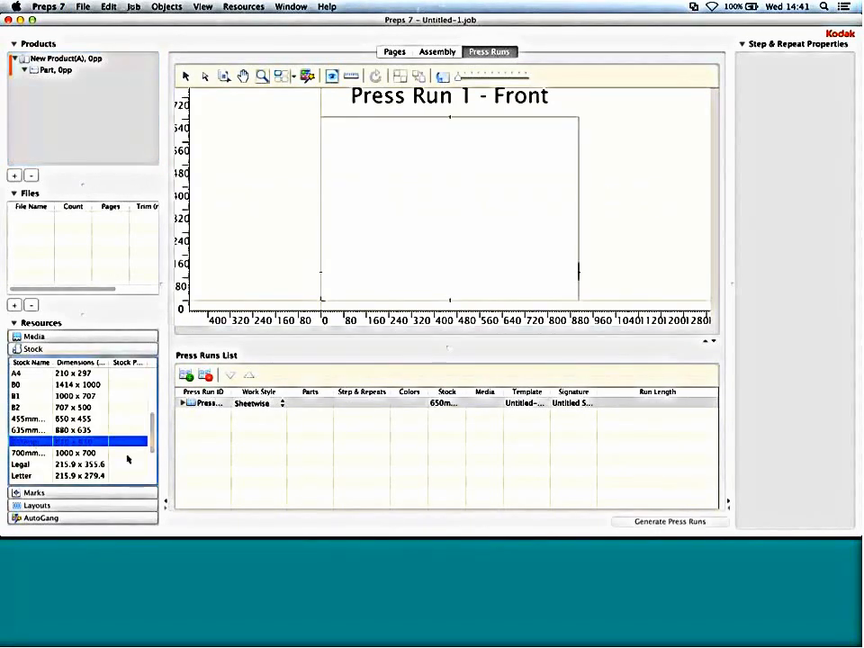
# Step: Create an imposition of 210 x 297 mm pages, 4 across and 2 down, head to head and centered on the sheet
pyautogui.press('super+i')
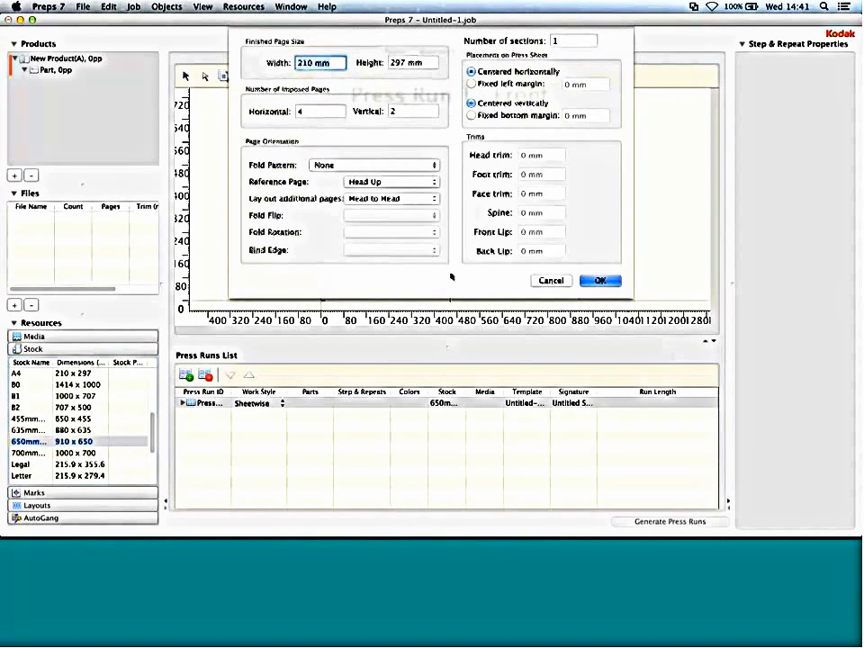
pyautogui.press('Return')
pyautogui.click(401, 230)
pyautogui.keyDown('alt'); pyautogui.click(404, 232); pyautogui.keyUp('alt')
# Step: Set the template item orientation of the second page in the upper row to Up
pyautogui.click(206, 76)
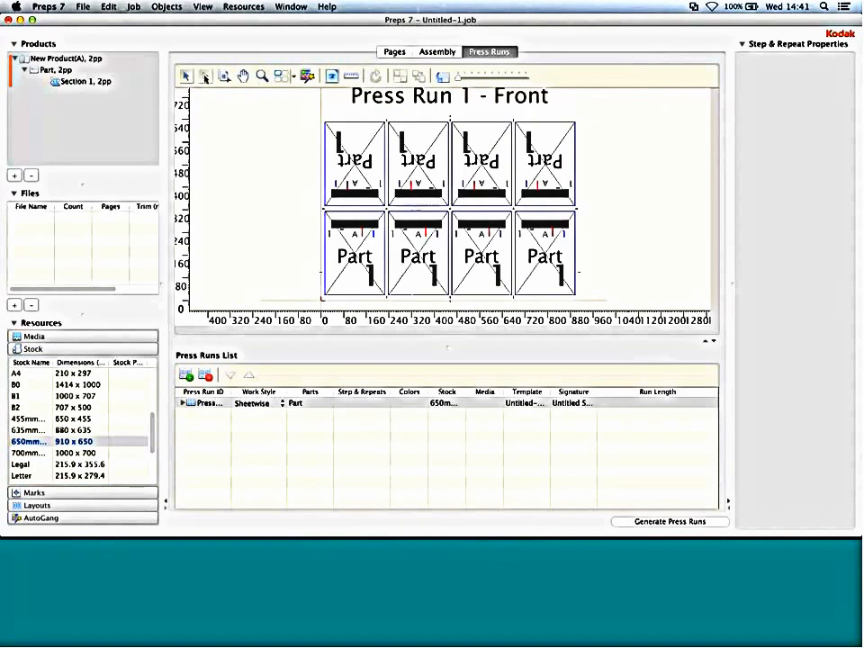
pyautogui.click(413, 200)
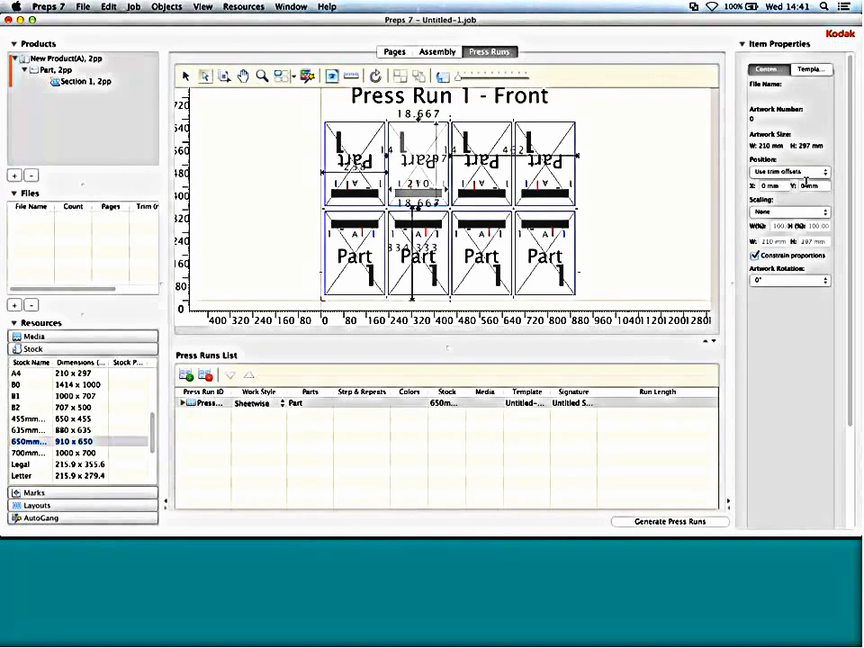
pyautogui.click(186, 76)
pyautogui.click(419, 160)
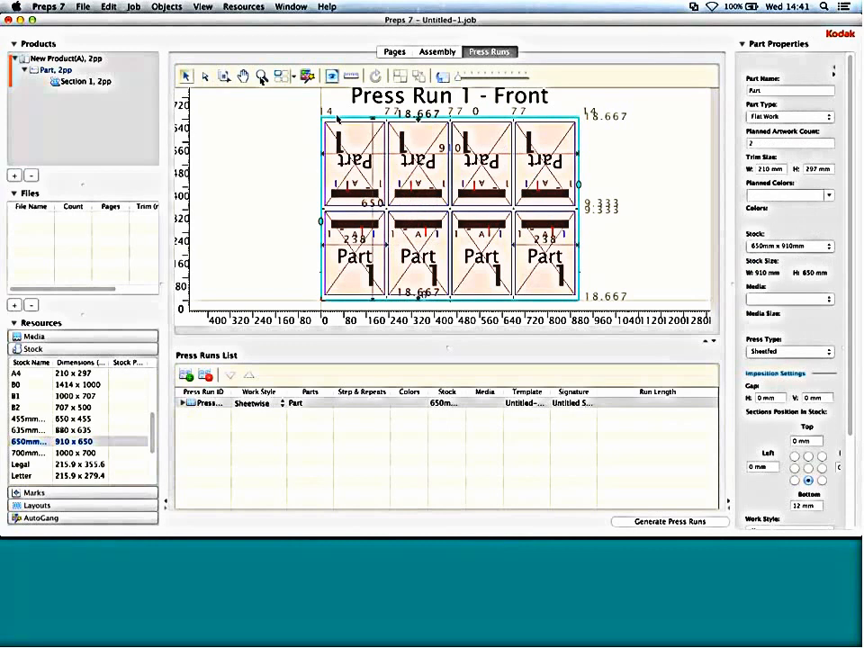
pyautogui.click(205, 76)
pyautogui.click(405, 146)
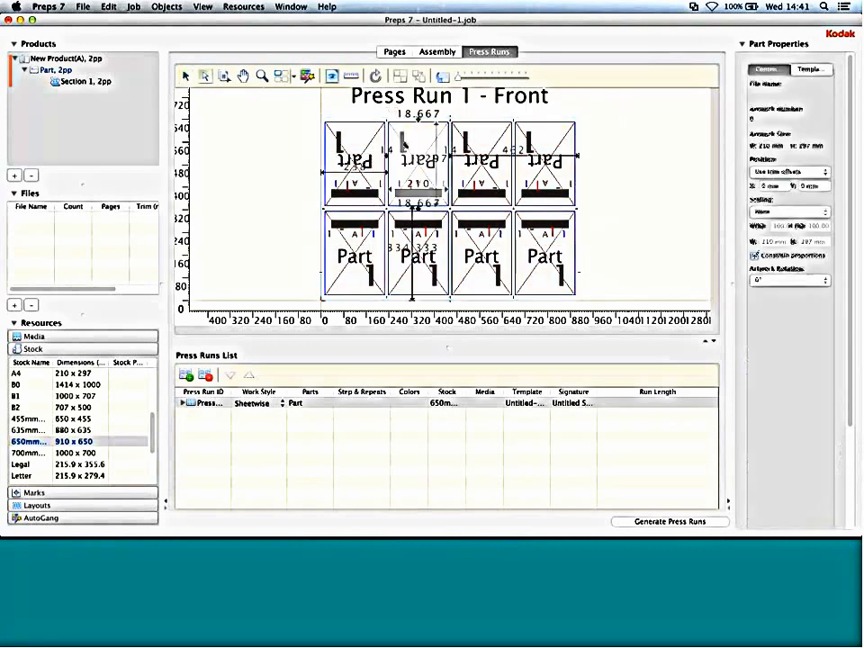
pyautogui.click(811, 70)
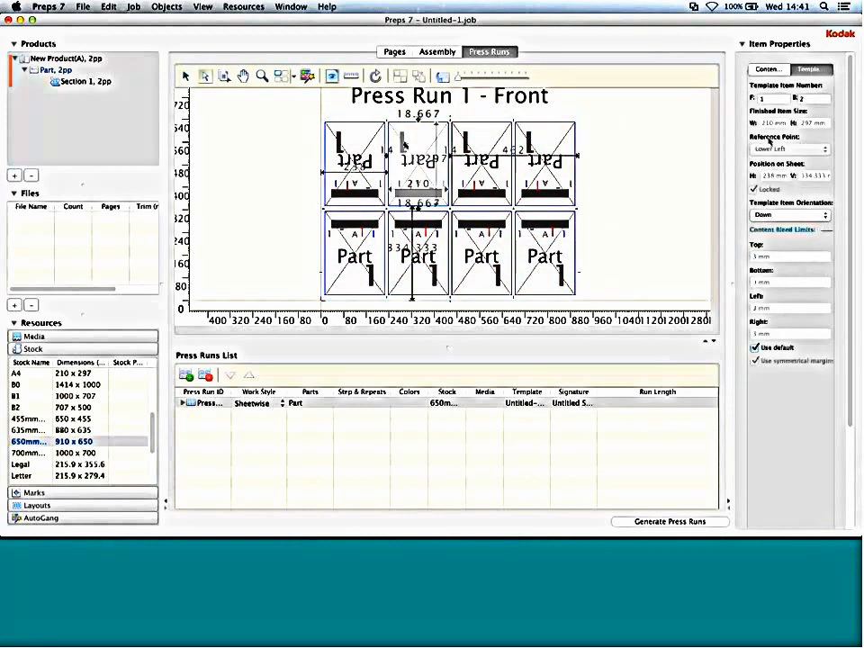
pyautogui.click(785, 214)
pyautogui.click(780, 196)
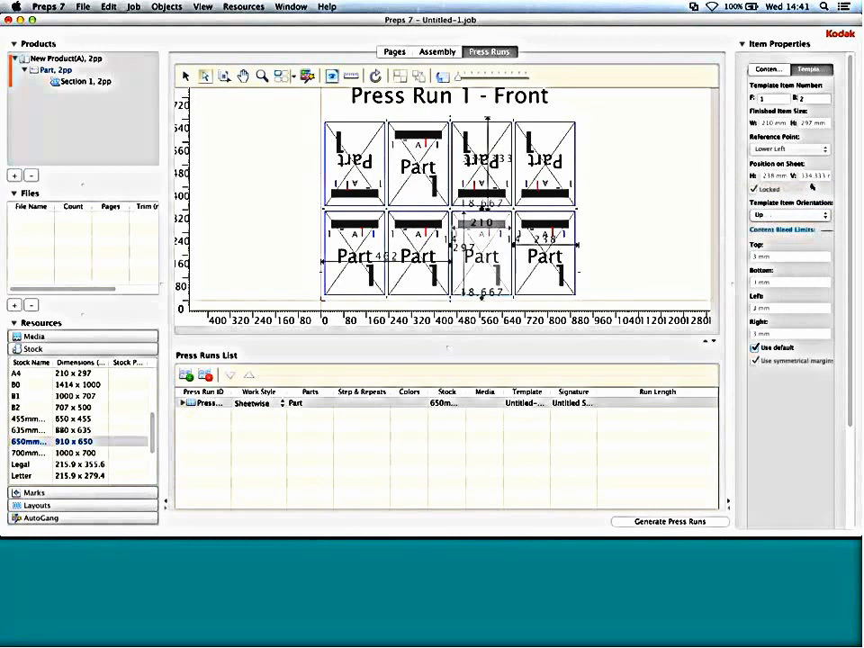
# Step: Set the orientation of the lower row's third page to Down and its fourth page to Right
pyautogui.click(792, 216)
pyautogui.click(764, 232)
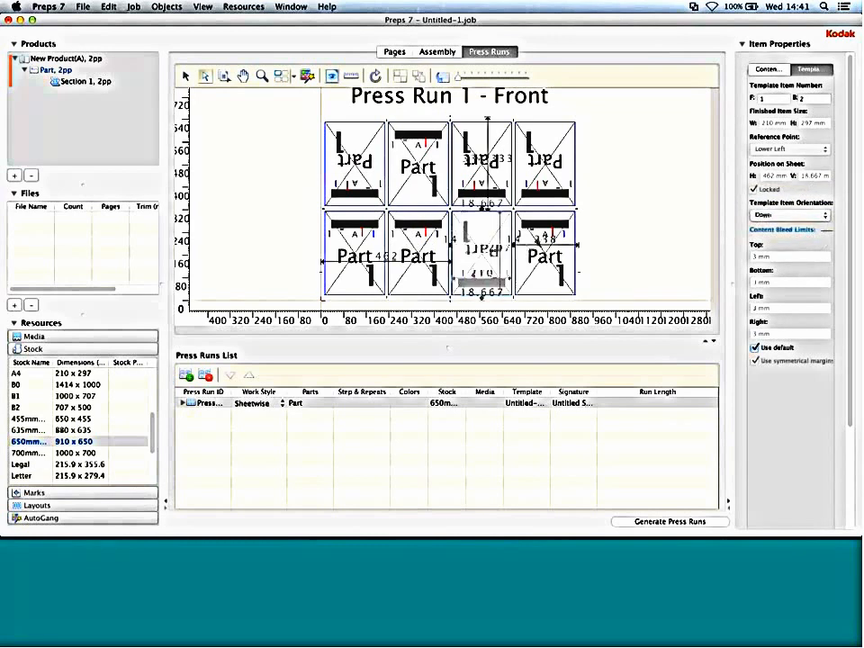
pyautogui.click(790, 214)
pyautogui.click(765, 206)
# Step: Try the Left and Right orientations on the first page of the lower row, and return it to Up
pyautogui.click(790, 214)
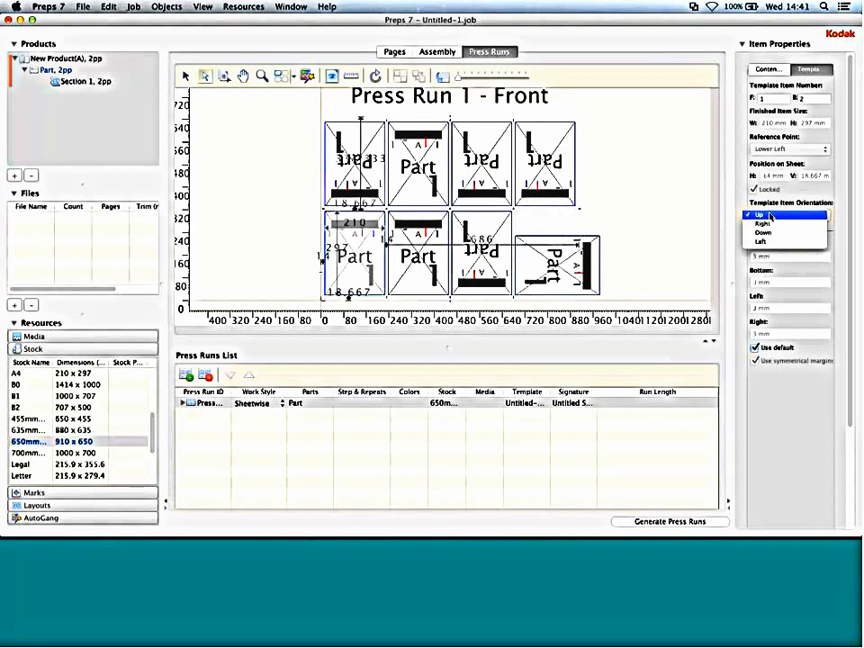
pyautogui.click(778, 241)
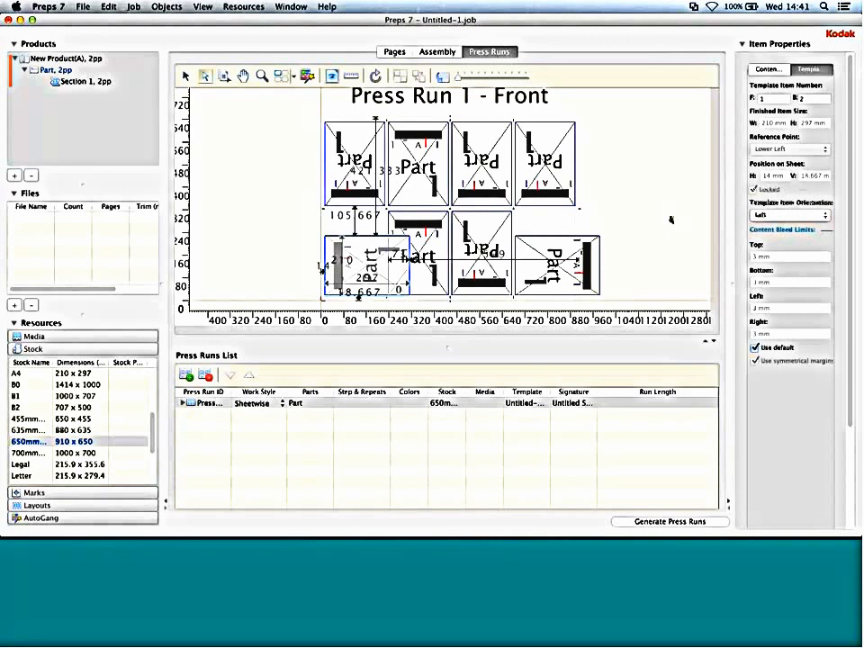
pyautogui.click(790, 214)
pyautogui.click(772, 202)
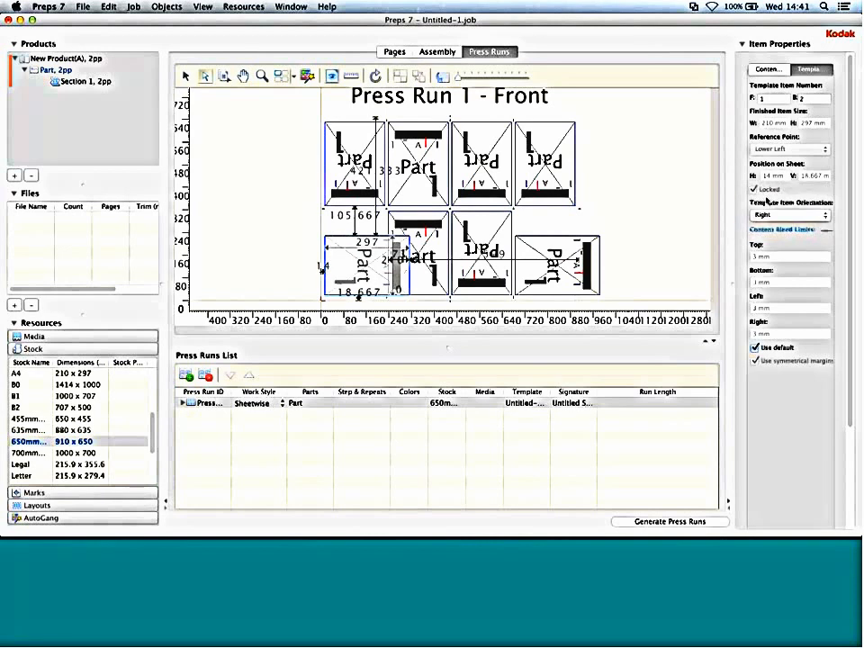
pyautogui.click(790, 214)
pyautogui.click(770, 203)
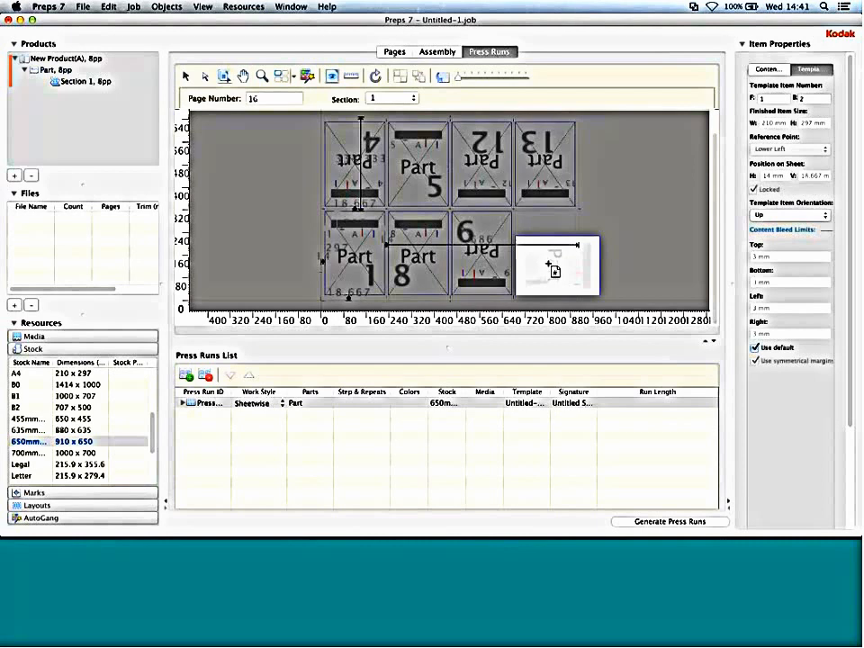
# Step: Number the upper row's pages 4, 5, 12, 13 and the lower row's 1, 8, 9, 16, and clear the selection
pyautogui.click(554, 266)
pyautogui.click(186, 76)
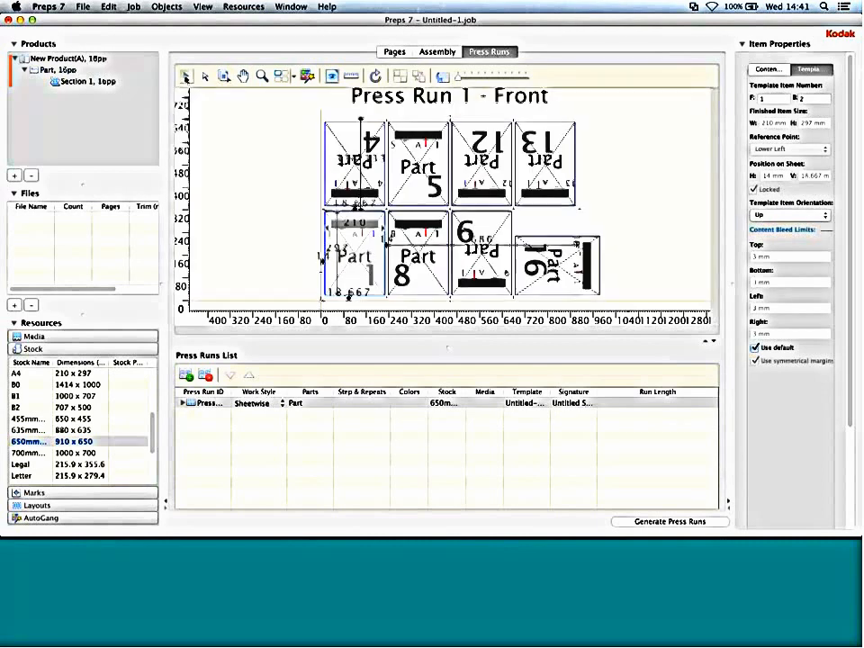
pyautogui.click(218, 142)
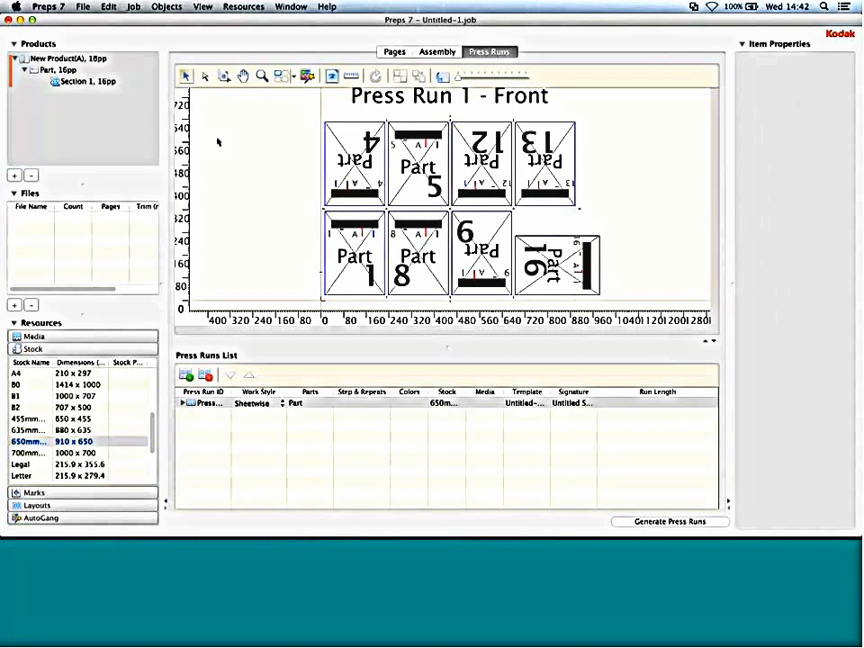
# Step: Save the layout as a custom fold pattern named Version 1.0 in a new group titled with the owner's first name and "Folding Patterns"
pyautogui.click(82, 7)
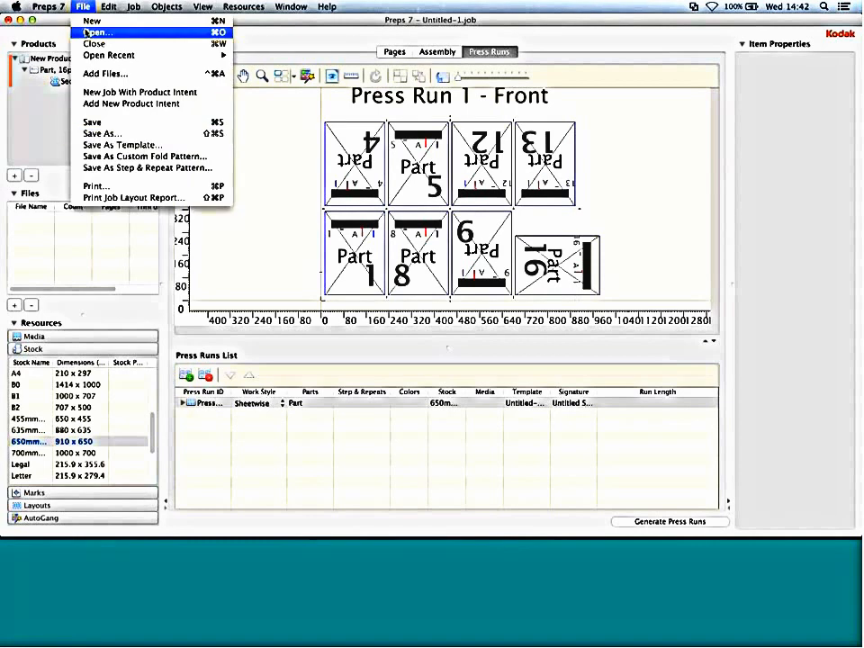
pyautogui.click(144, 157)
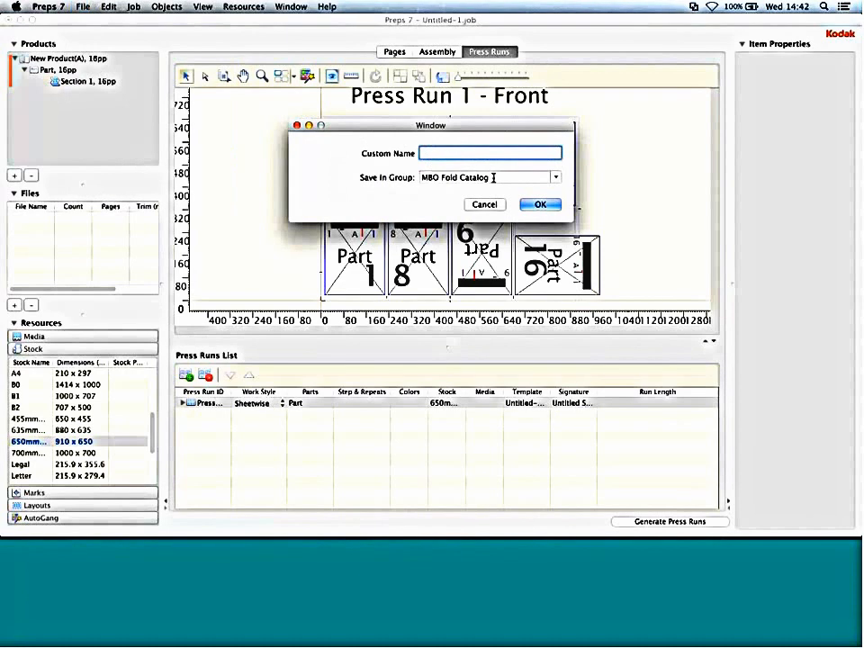
pyautogui.press('Tab')
pyautogui.write("Peter's Fo")
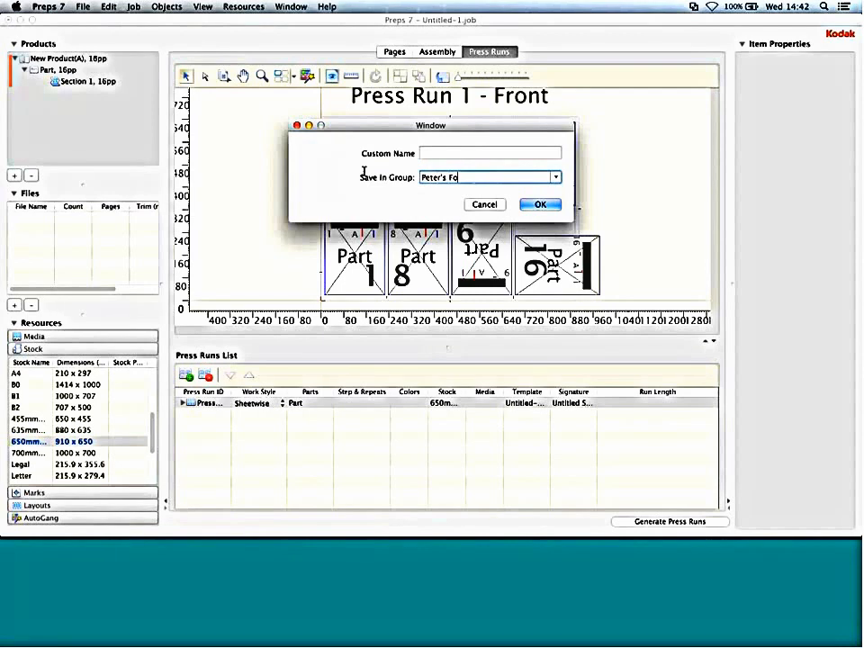
pyautogui.write('lding Patterns')
pyautogui.click(441, 151)
pyautogui.write('Version 1.0')
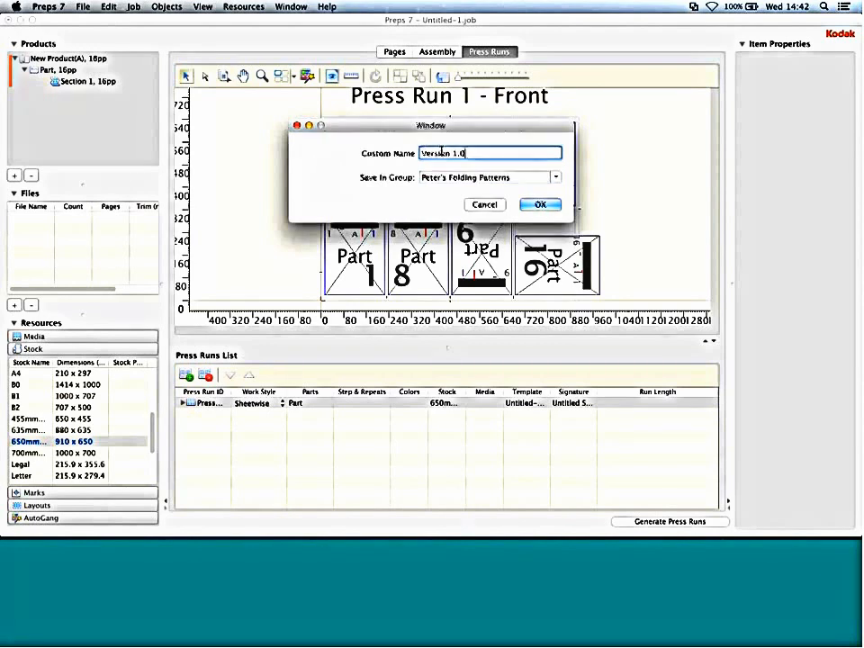
pyautogui.press('Return')
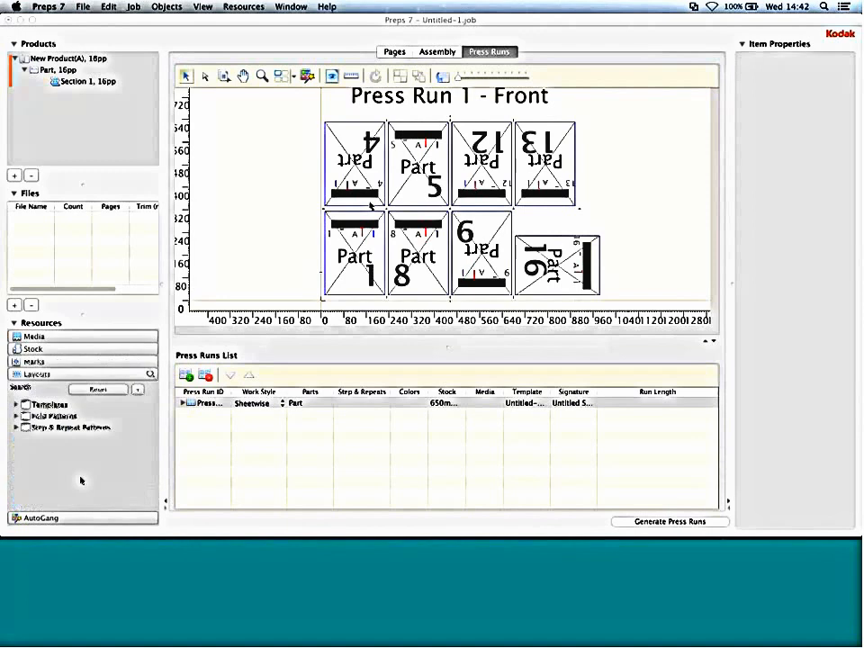
# Step: Show the saved custom fold pattern in its group, and discard the current job for a new empty one
pyautogui.click(17, 416)
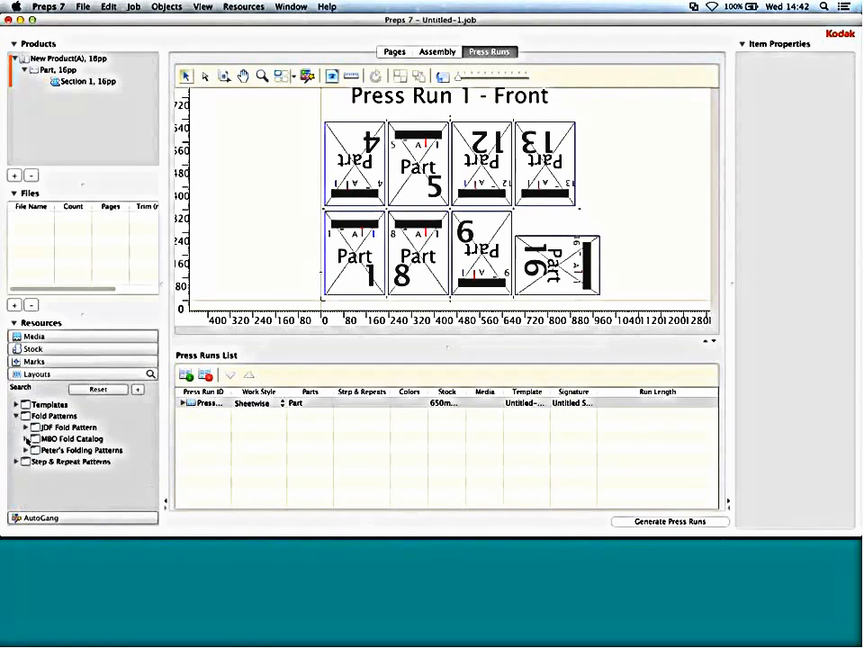
pyautogui.click(26, 450)
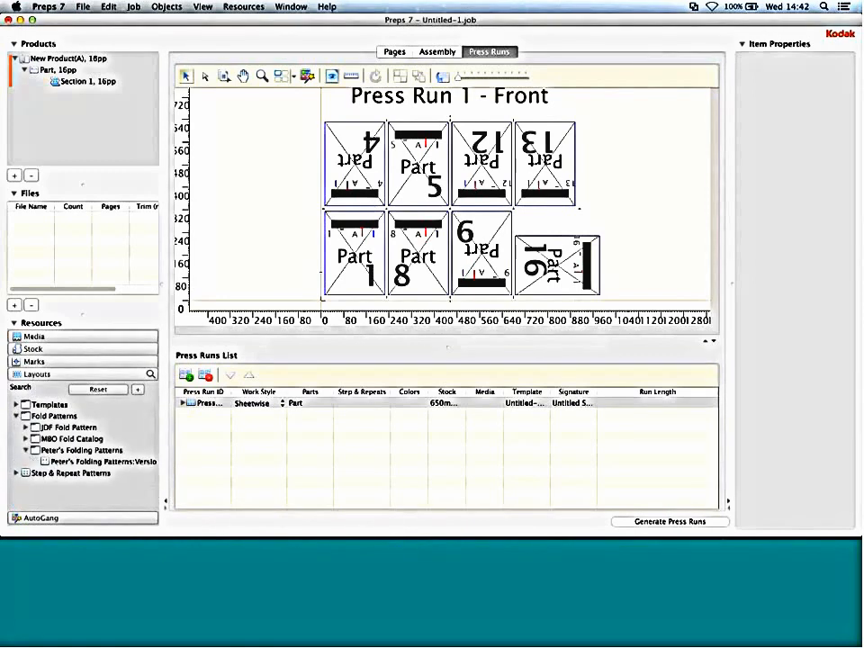
pyautogui.click(8, 20)
pyautogui.click(386, 196)
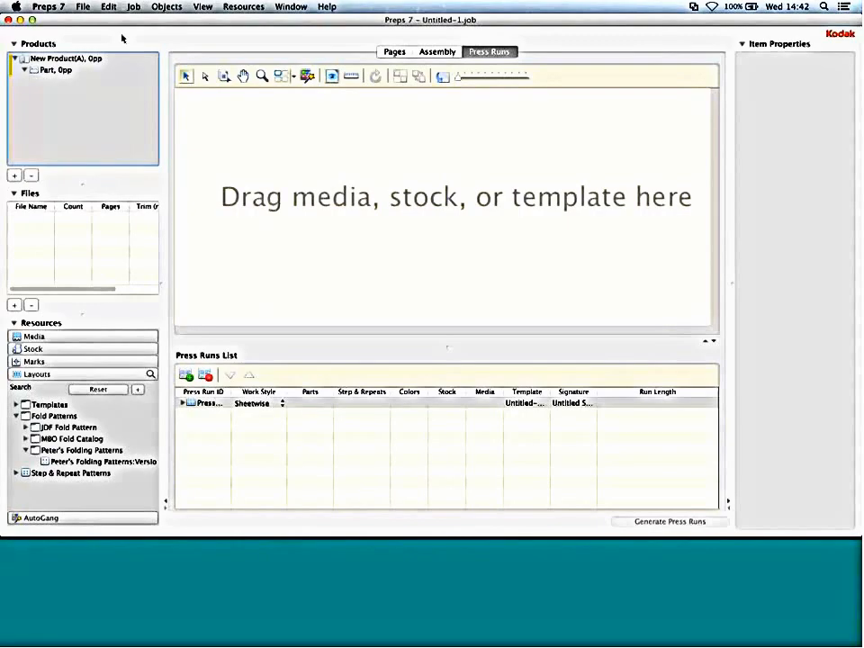
# Step: Set the default item width and item height to 100 mm in the general preferences
pyautogui.click(47, 6)
pyautogui.click(54, 36)
pyautogui.write('1')
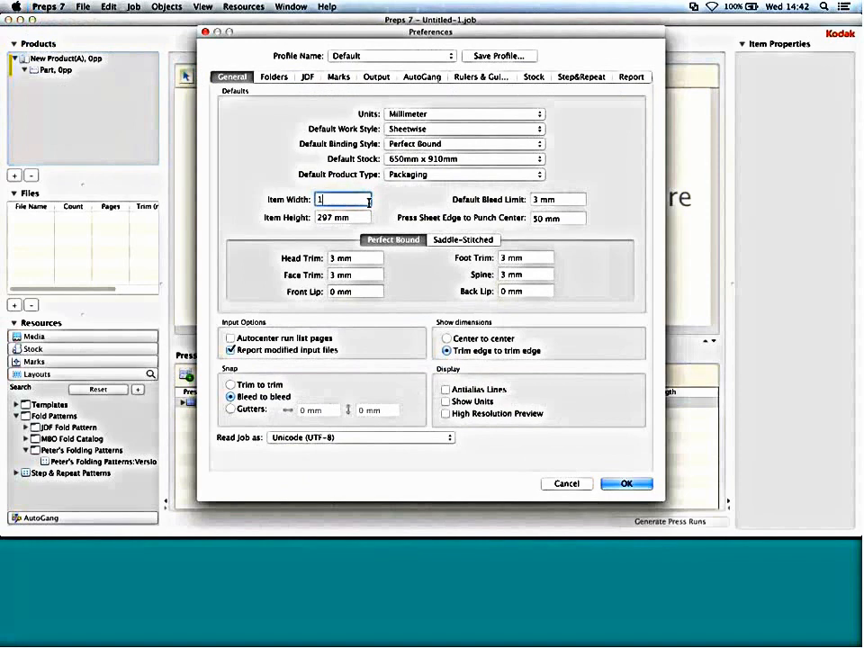
pyautogui.write('00')
pyautogui.press('Tab')
pyautogui.write('10')
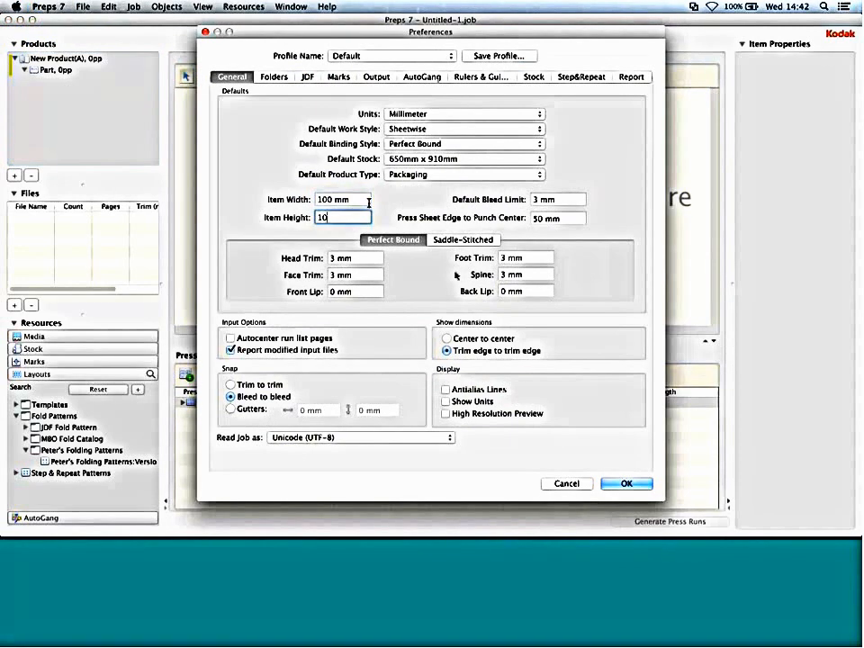
pyautogui.write('0')
pyautogui.press('Tab')
pyautogui.press('Return')
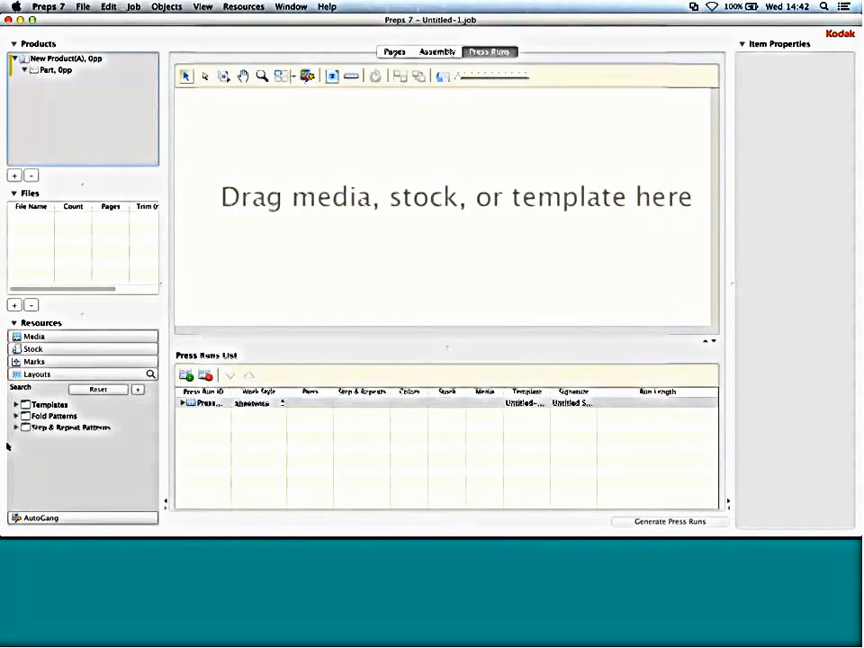
# Step: Assign the variable sheet stock at the end of the stock list to the empty press run
pyautogui.click(33, 352)
pyautogui.scroll(-5, 69, 405)
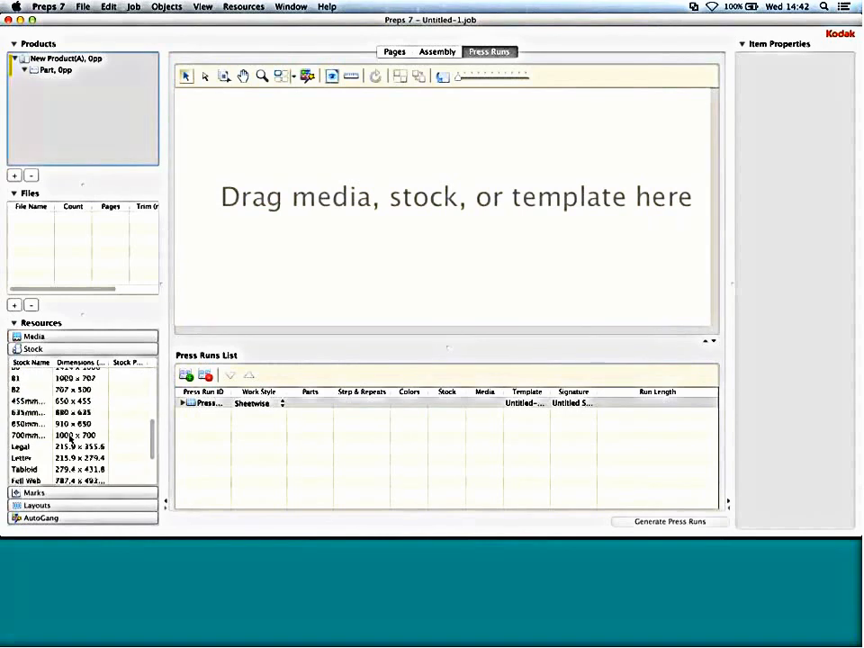
pyautogui.doubleClick(34, 478)
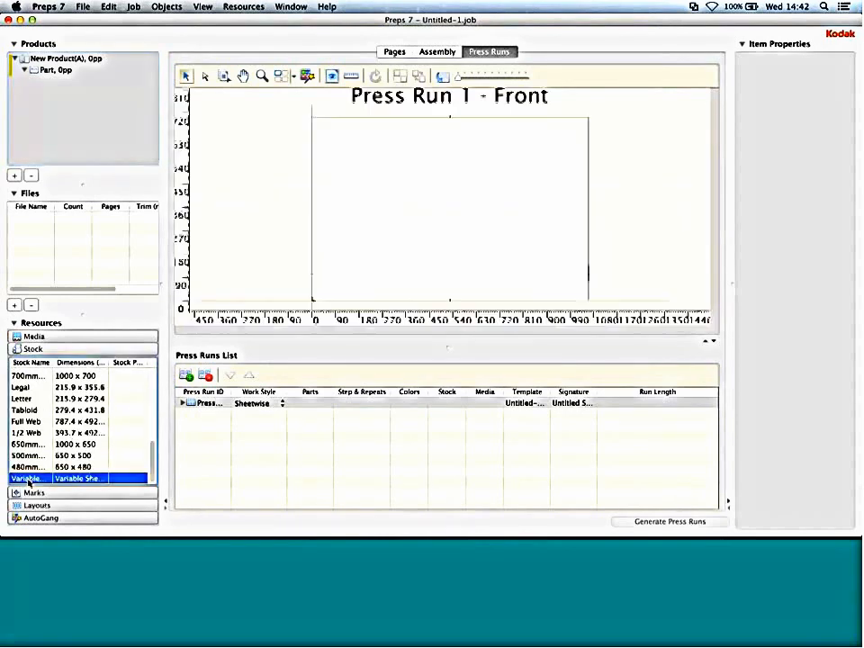
# Step: Place the saved custom Version 1.0 fold pattern from its personal folding patterns group onto the front of Press Run 1
pyautogui.click(36, 505)
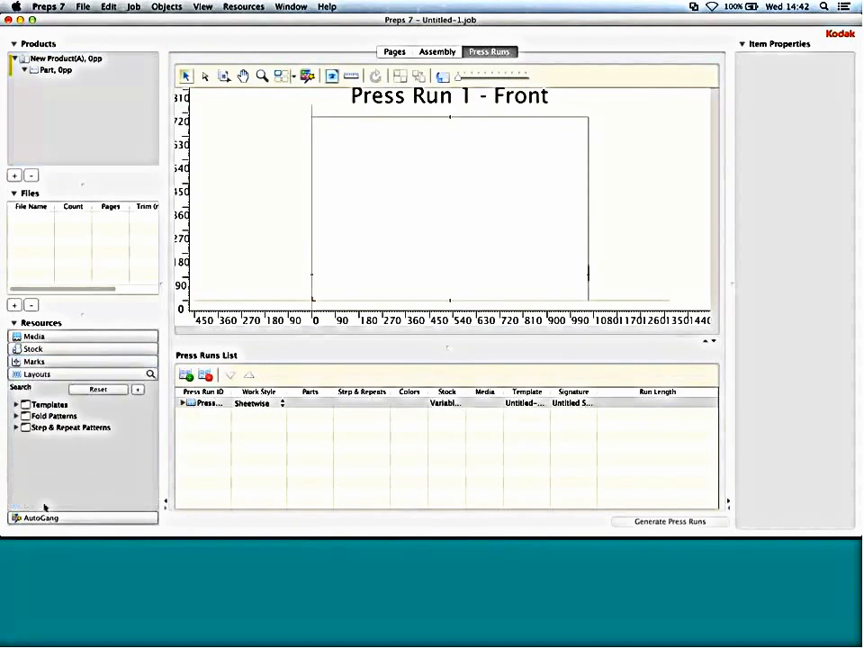
pyautogui.click(17, 416)
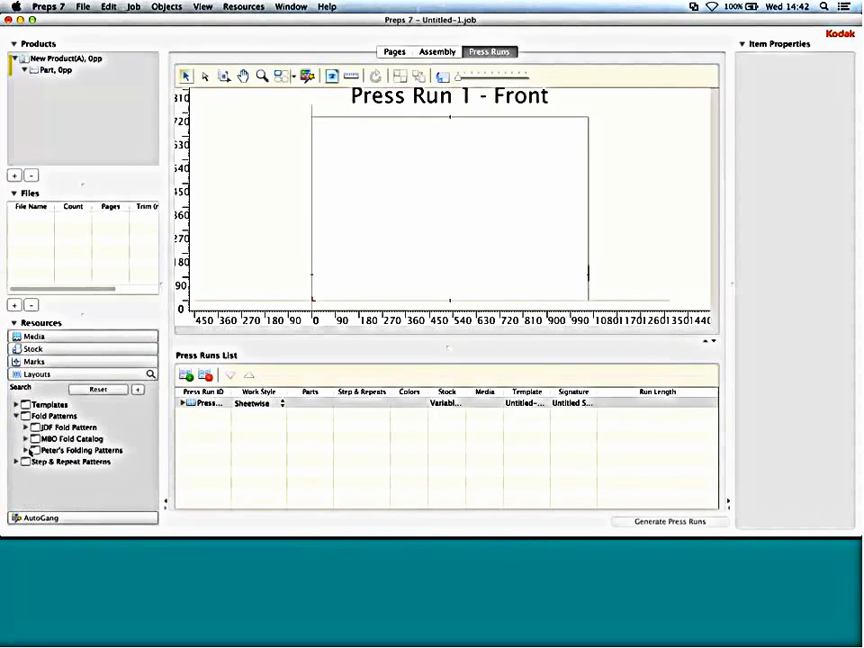
pyautogui.click(26, 450)
pyautogui.moveTo(65, 461)
pyautogui.mouseDown()
pyautogui.moveTo(310, 239)
pyautogui.moveTo(318, 245)
pyautogui.mouseUp()
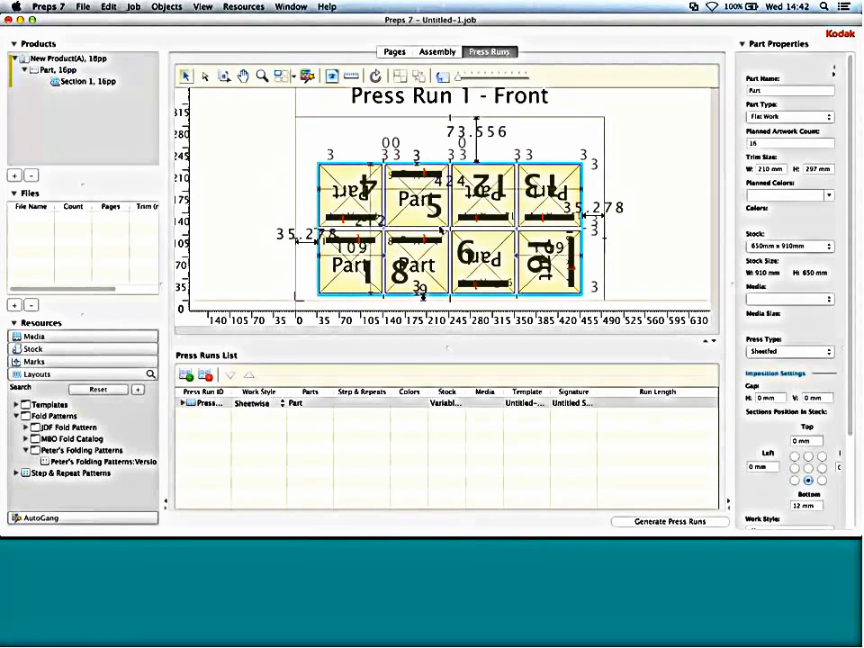
pyautogui.click(431, 230)
# Step: Switch to Cisco WebEx Meeting Center
pyautogui.press('super+Tab')
pyautogui.press('super+Tab')
pyautogui.press('super+Tab')
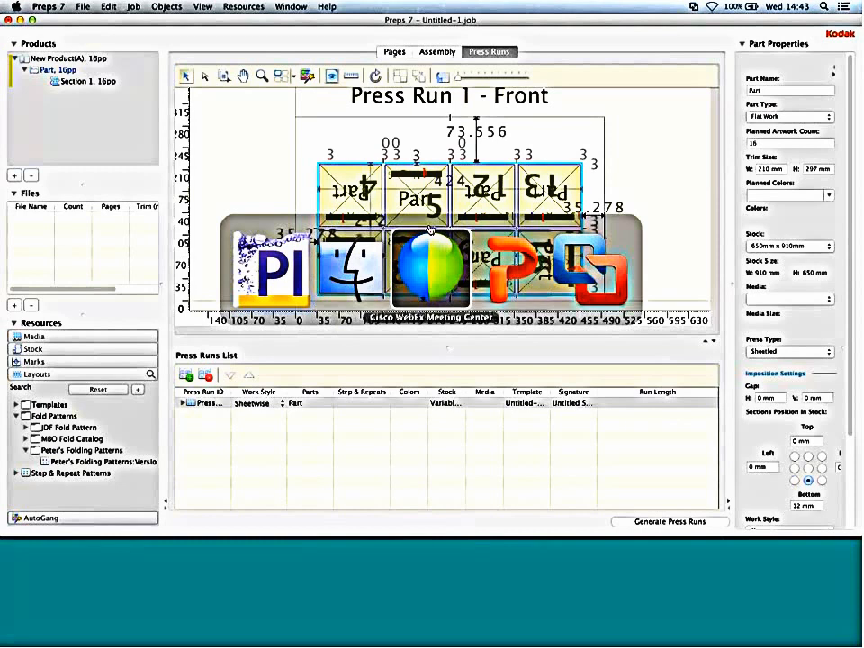